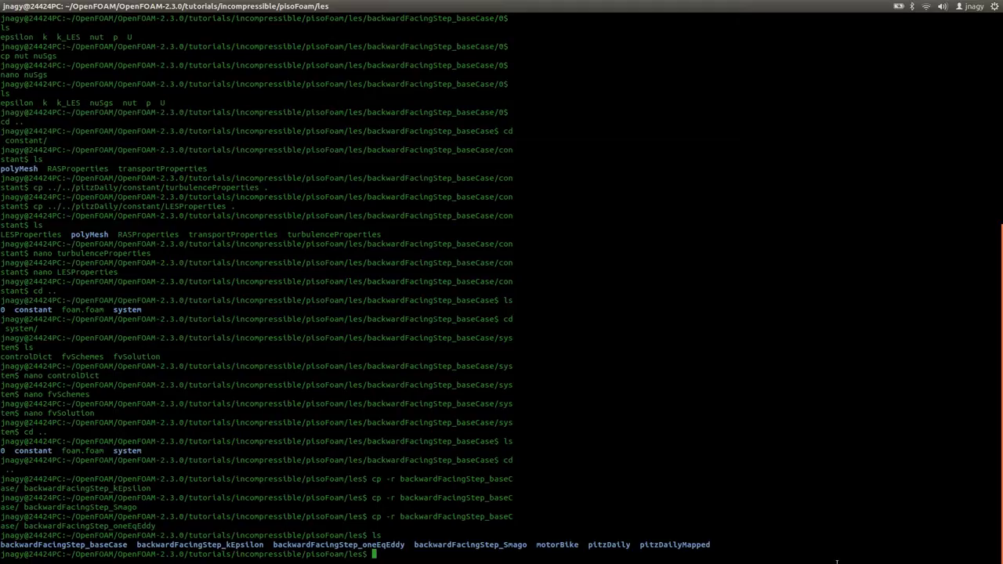
Change into the backwardFacingStep_kEpsilon case directory and list its contents.
{"action": "type", "text": "cd b"}
{"action": "key", "text": "Tab"}
{"action": "type", "text": "k"}
{"action": "key", "text": "Tab"}
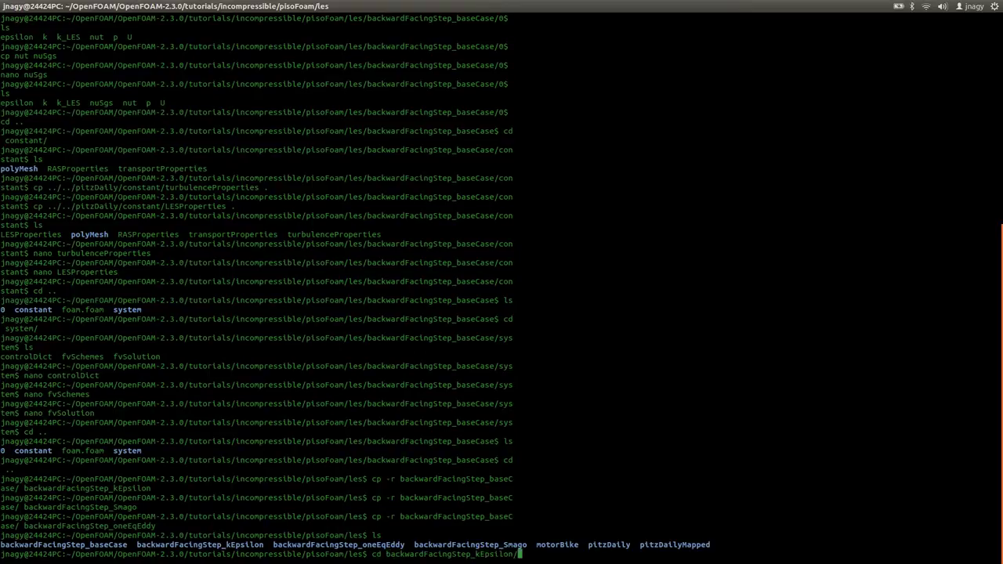
{"action": "key", "text": "Return"}
{"action": "type", "text": "ls"}
{"action": "key", "text": "Return"}
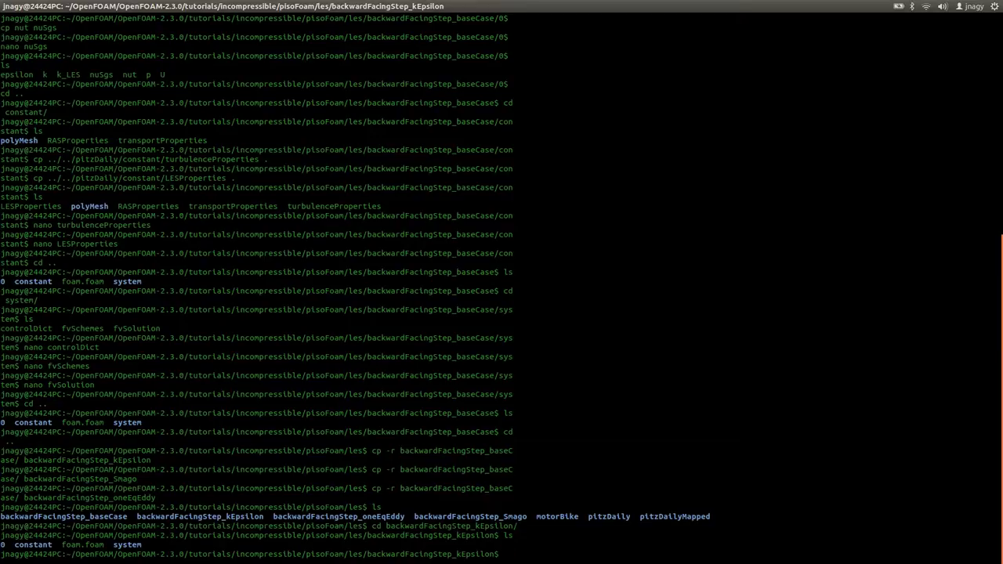
Run the pisoFoam solver on the kEpsilon case and open a second terminal window.
{"action": "type", "text": "pisoFoam"}
{"action": "key", "text": "Return"}
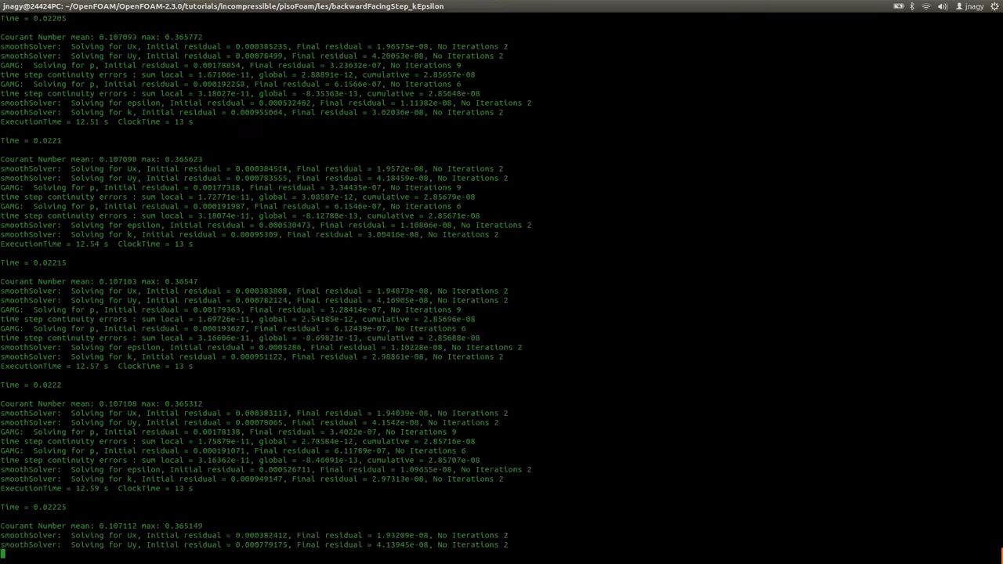
{"action": "key", "text": "ctrl+alt+t"}
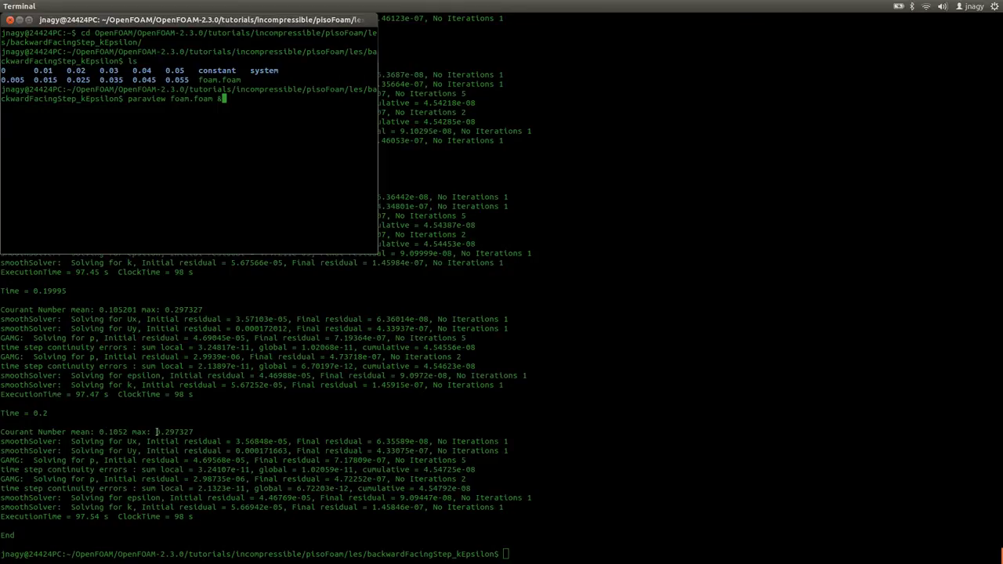
Examine the maximum Courant number and the initial residuals of Ux, Uy, p, epsilon and k at the final solver time step.
{"action": "left_click_drag", "start_coordinate": [156, 432], "coordinate": [202, 432]}
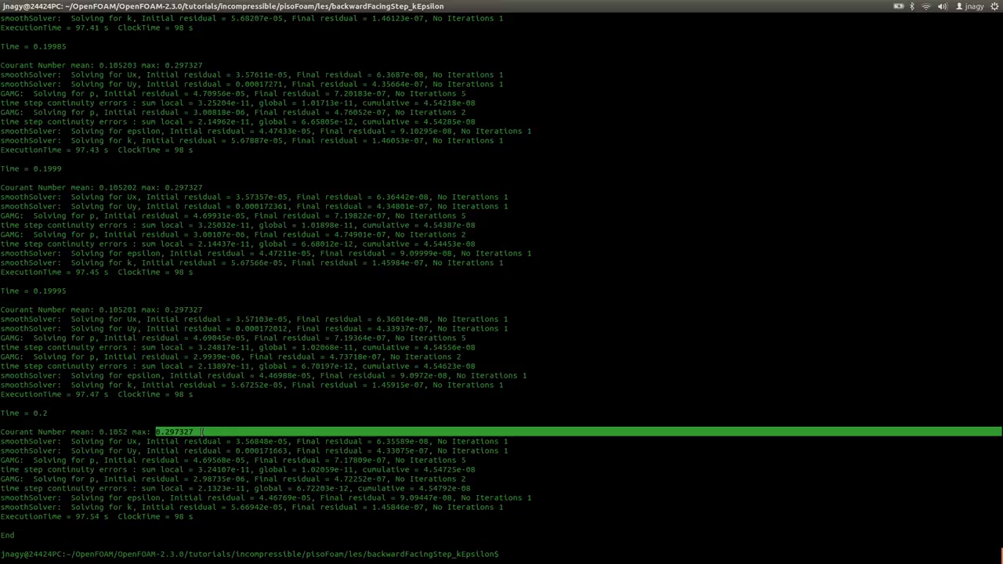
{"action": "left_click", "coordinate": [208, 432]}
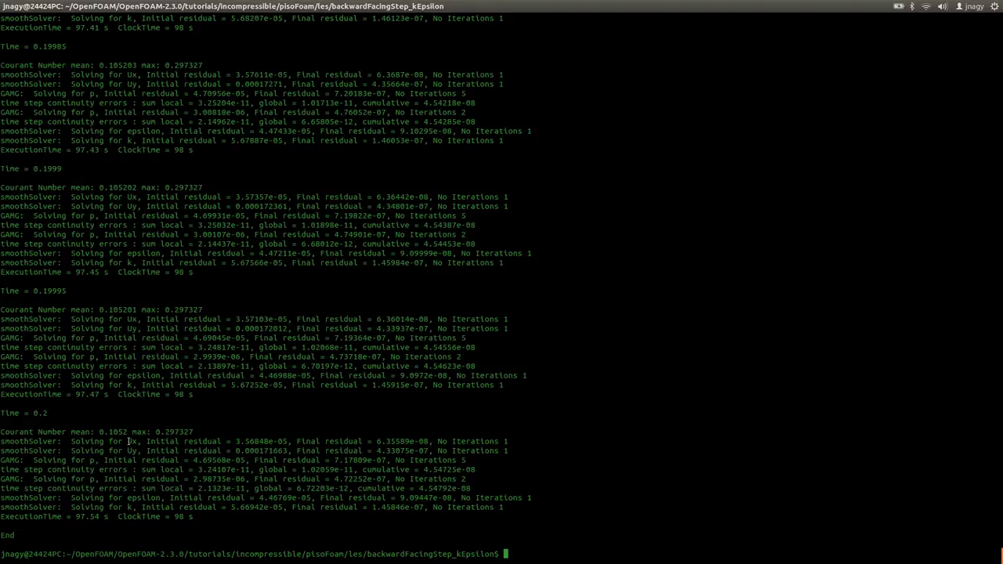
{"action": "left_click_drag", "start_coordinate": [126, 441], "coordinate": [149, 451]}
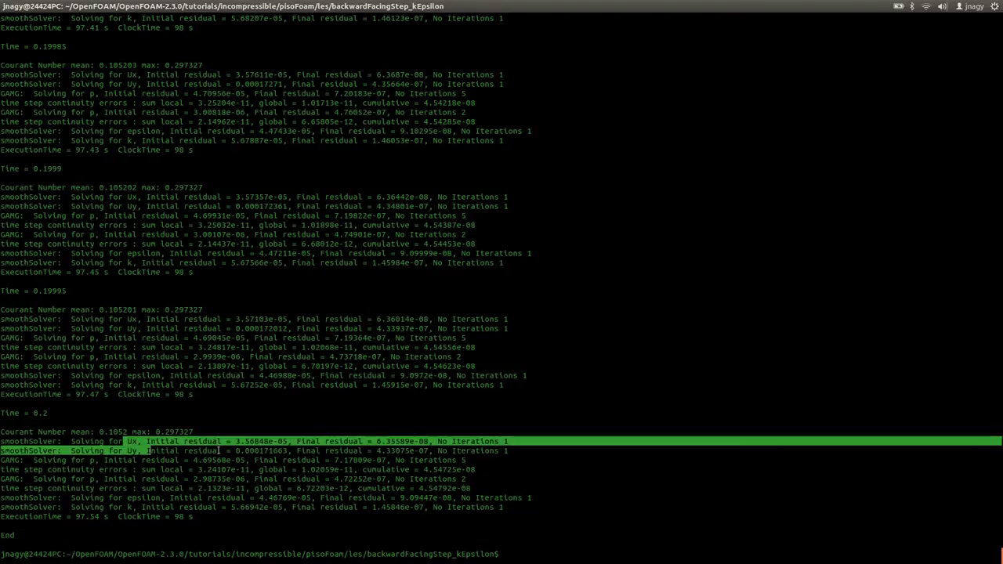
{"action": "left_click", "coordinate": [267, 451]}
{"action": "left_click_drag", "start_coordinate": [259, 451], "coordinate": [297, 451]}
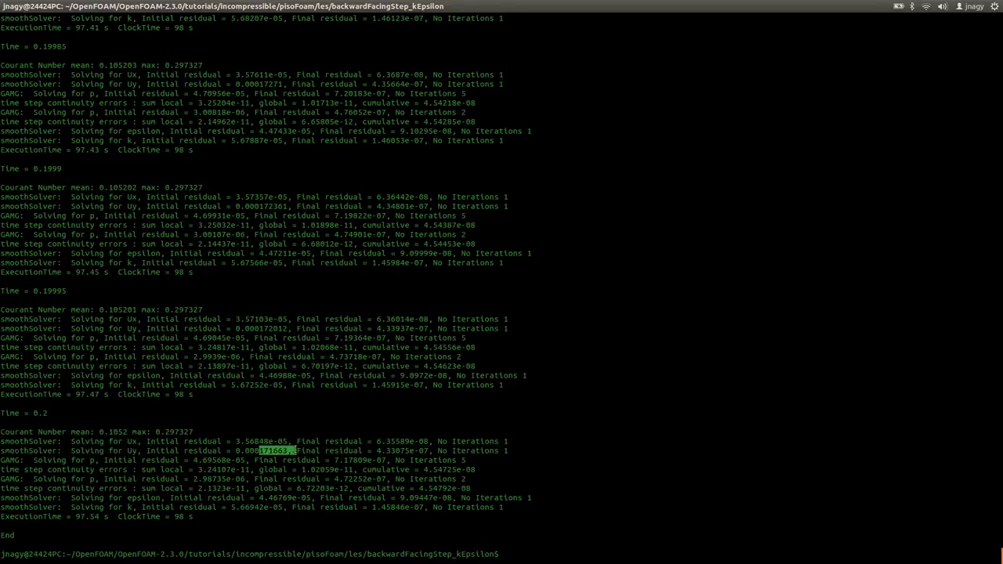
{"action": "left_click_drag", "start_coordinate": [222, 460], "coordinate": [253, 475]}
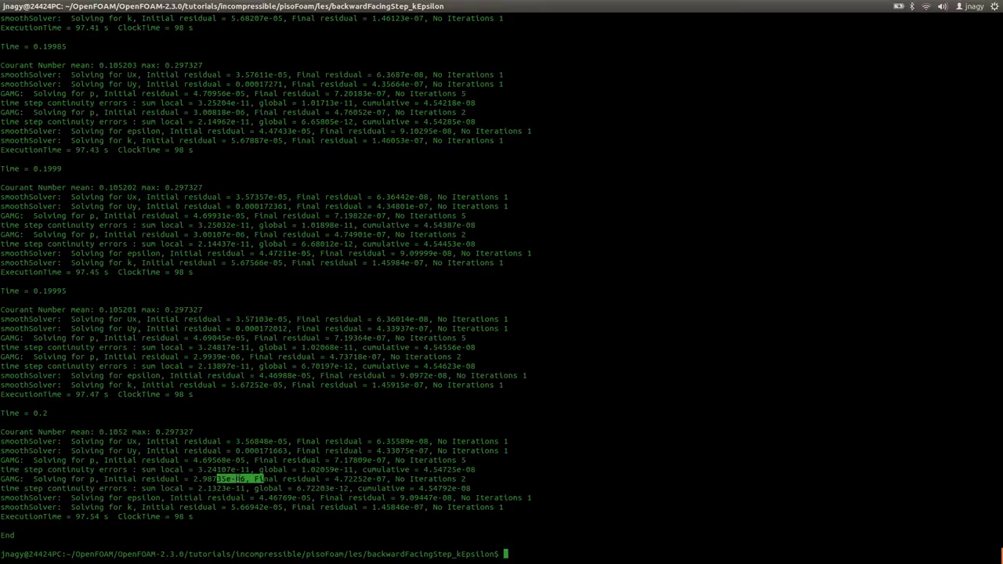
{"action": "left_click_drag", "start_coordinate": [287, 497], "coordinate": [324, 498]}
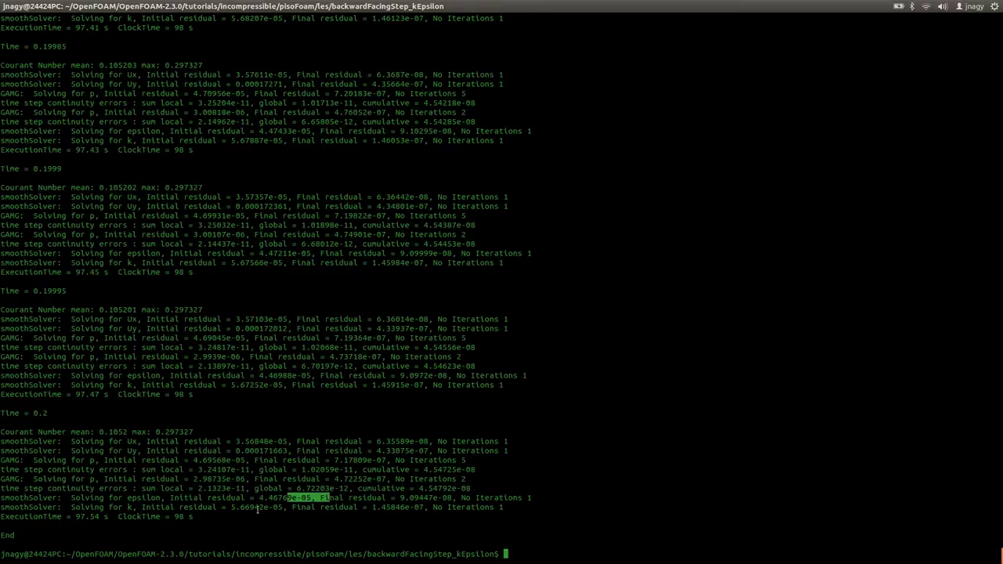
{"action": "left_click_drag", "start_coordinate": [259, 506], "coordinate": [316, 507]}
{"action": "left_click", "coordinate": [314, 507]}
From the second terminal, launch ParaView in the background with foam.foam, maximize its window and load the case.
{"action": "key", "text": "alt+Tab"}
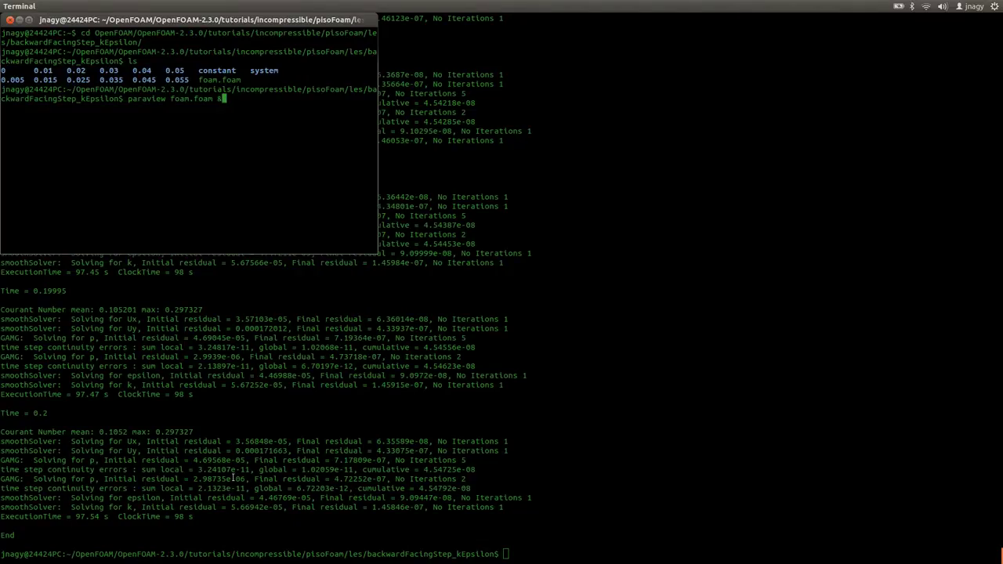
{"action": "key", "text": "Return"}
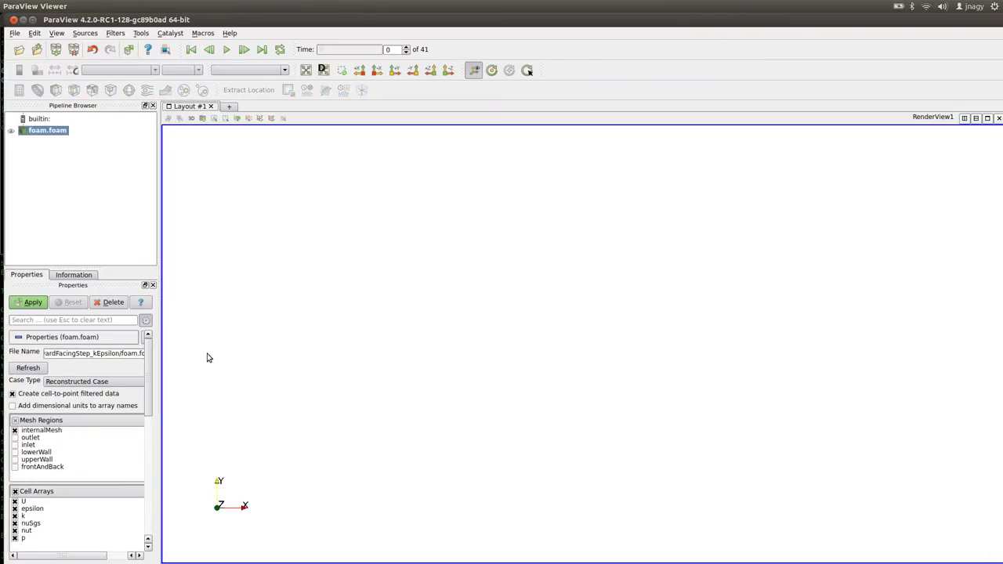
{"action": "left_click", "coordinate": [32, 19]}
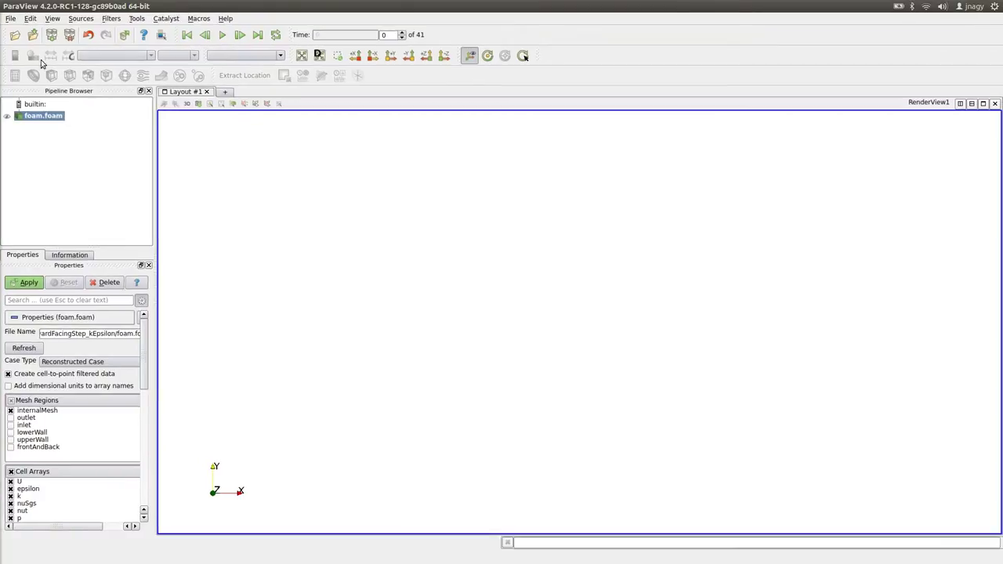
{"action": "left_click", "coordinate": [30, 288]}
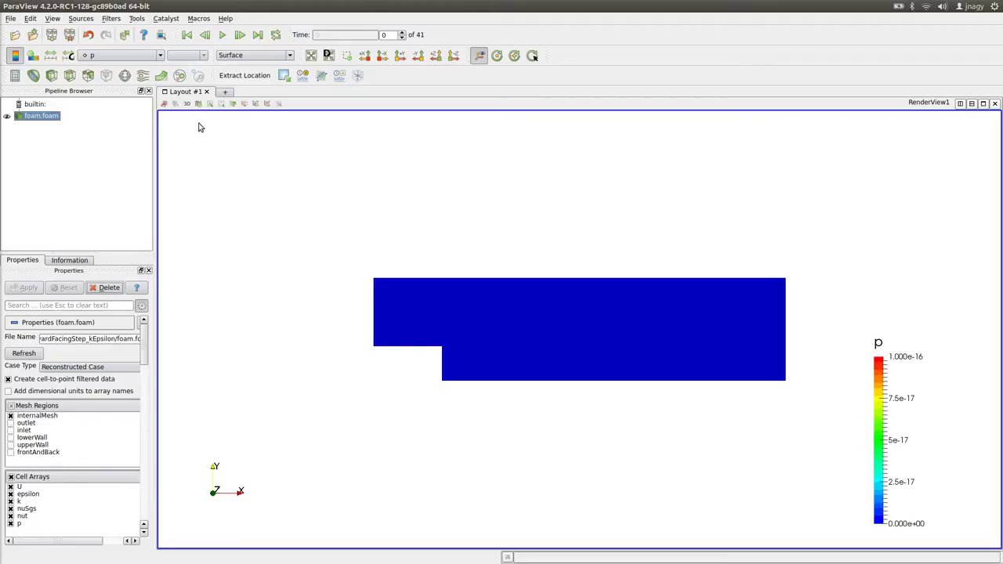
Colour the mesh by cell-based U magnitude, advance one time step and rescale the colours to the data range.
{"action": "left_click", "coordinate": [141, 56]}
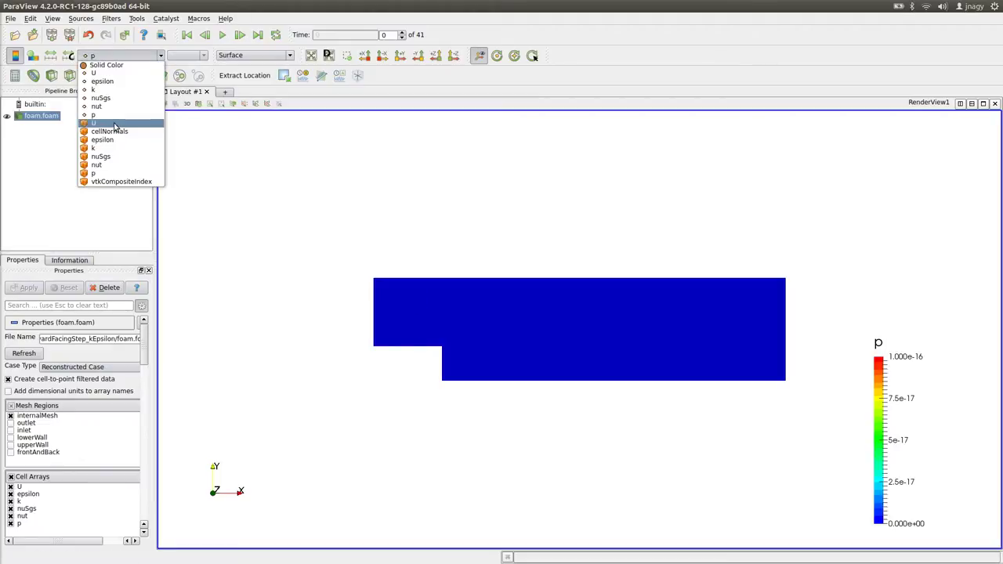
{"action": "left_click", "coordinate": [114, 123]}
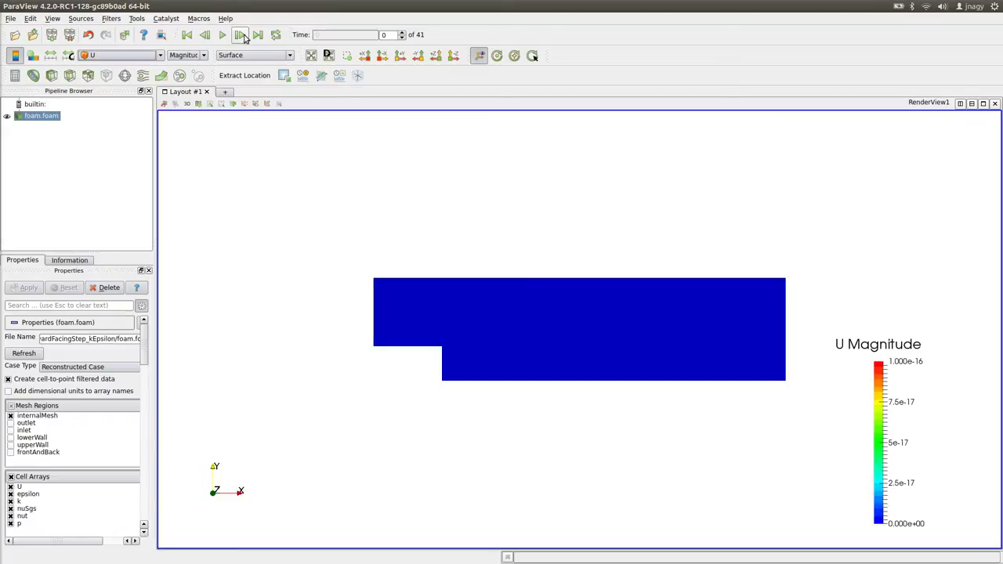
{"action": "left_click", "coordinate": [241, 36]}
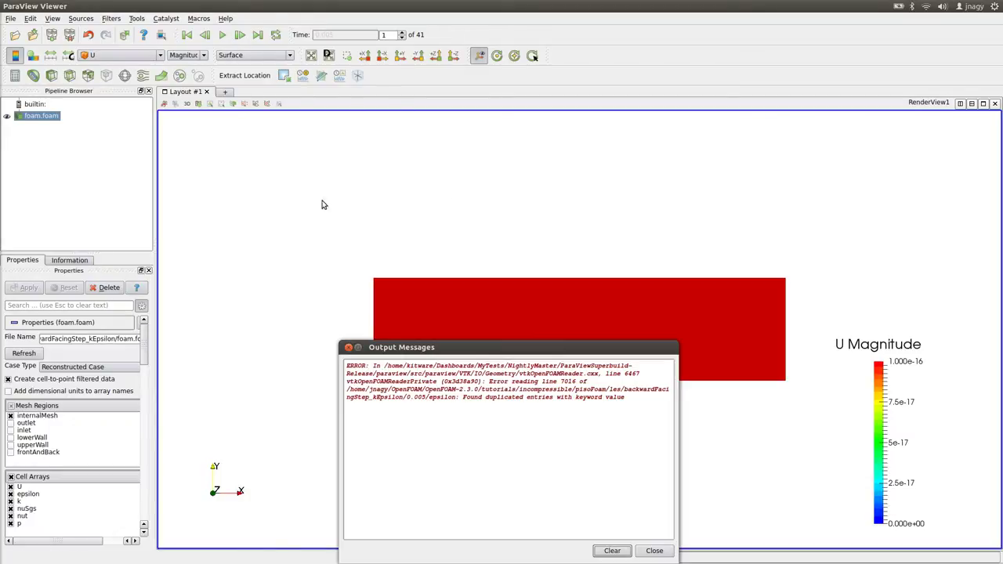
{"action": "left_click", "coordinate": [268, 15]}
{"action": "left_click", "coordinate": [53, 58]}
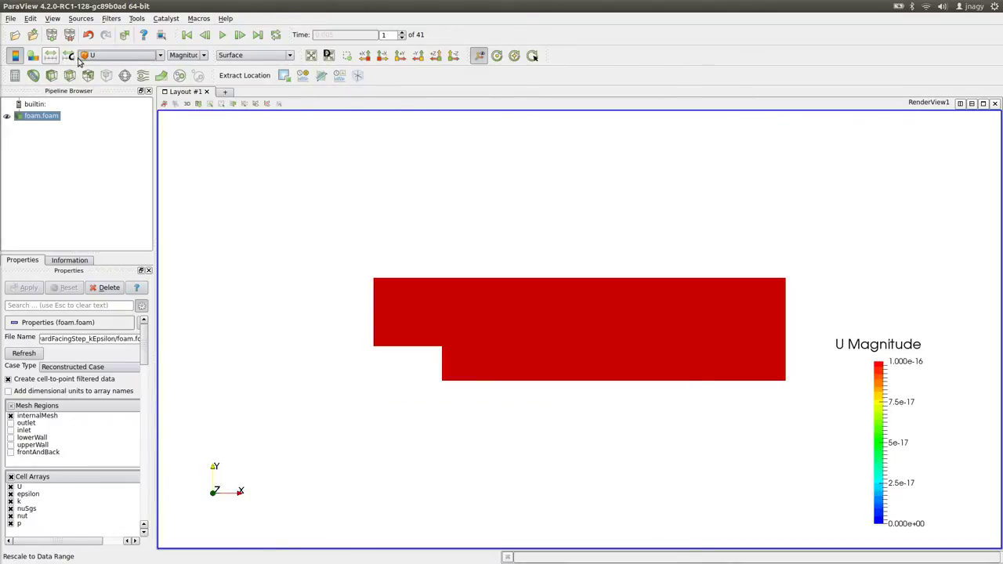
Play the velocity animation through to the last time step and rescale the colours to its data range.
{"action": "left_click", "coordinate": [222, 35]}
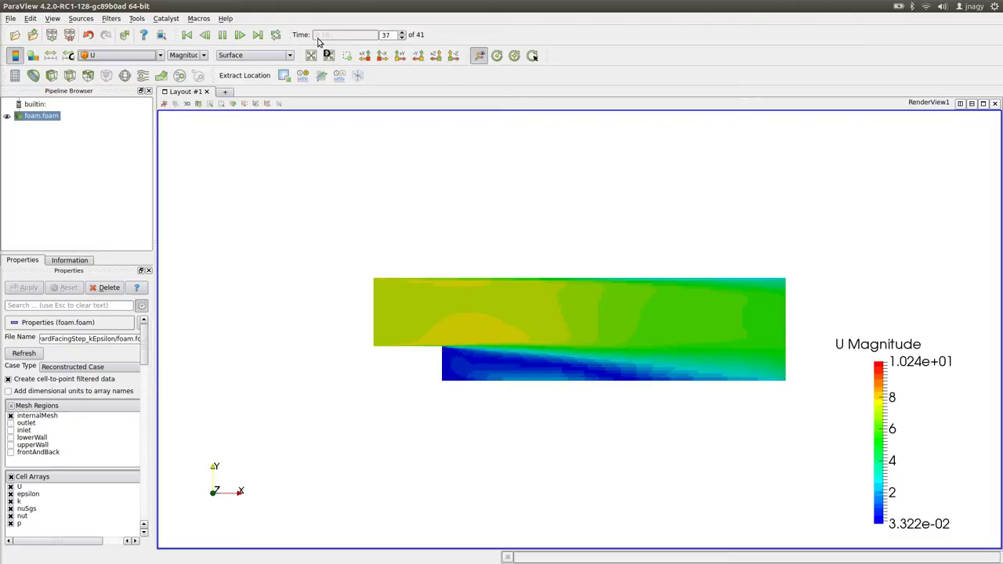
{"action": "left_click", "coordinate": [50, 55]}
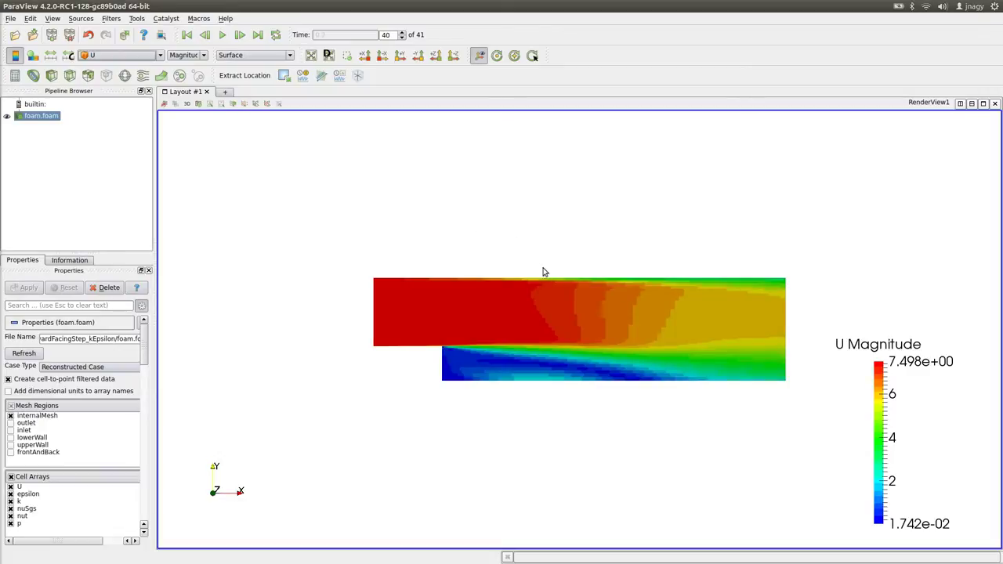
{"action": "left_click_drag", "start_coordinate": [533, 297], "coordinate": [495, 207]}
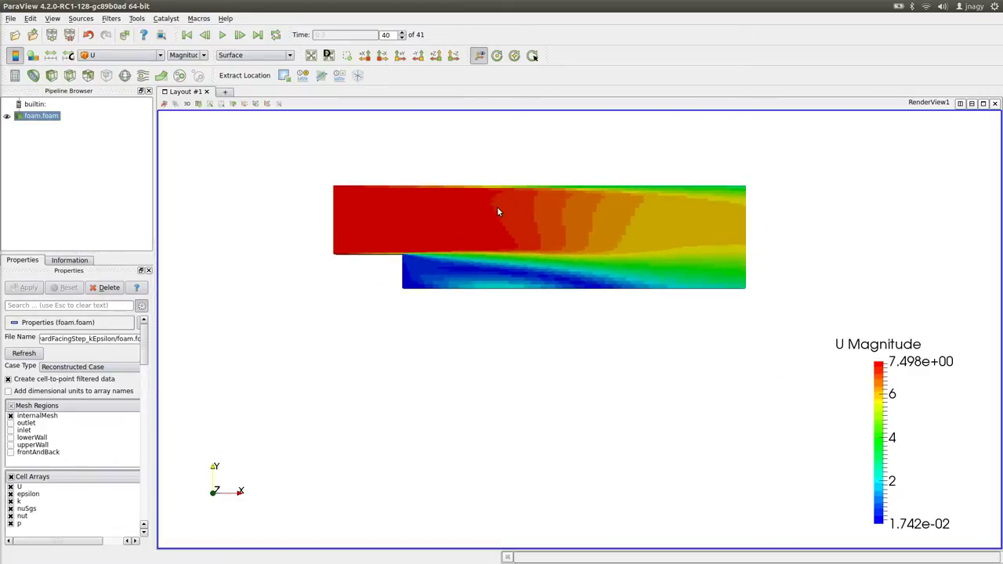
Switch back to the solver's terminal and move up to the parent les directory.
{"action": "key", "text": "alt+Tab"}
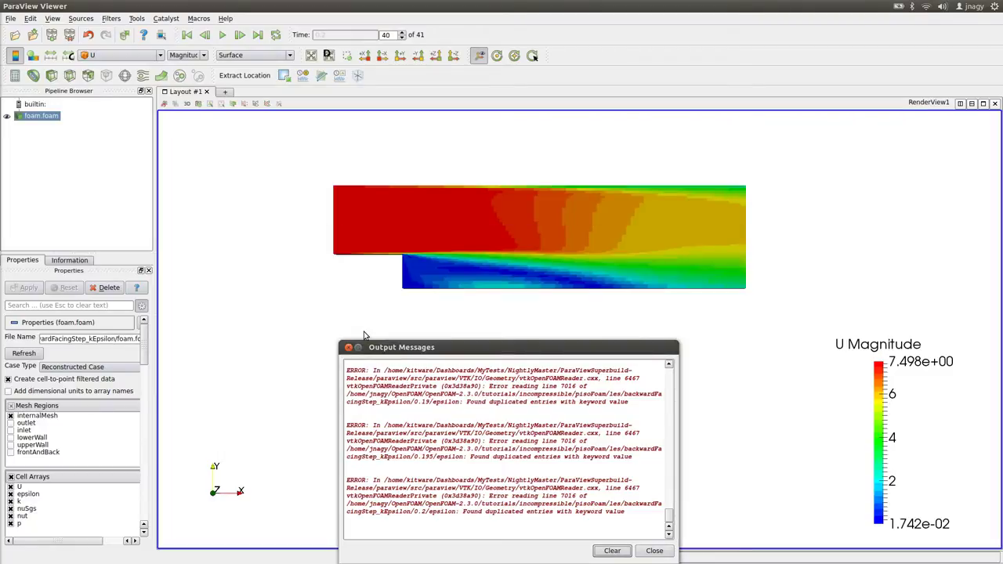
{"action": "key", "text": "alt+Tab"}
{"action": "key", "text": "alt+Tab"}
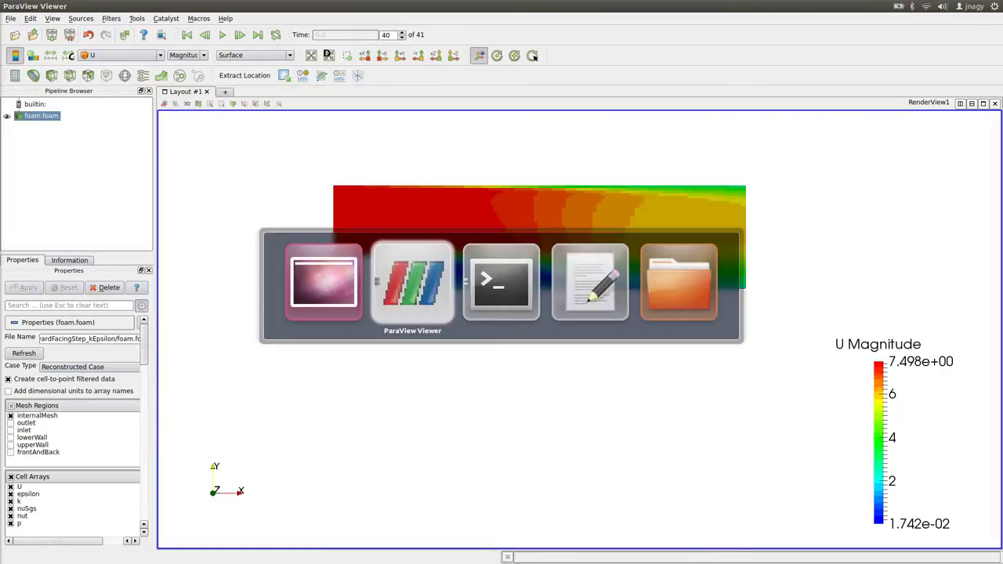
{"action": "key", "text": "alt+Tab"}
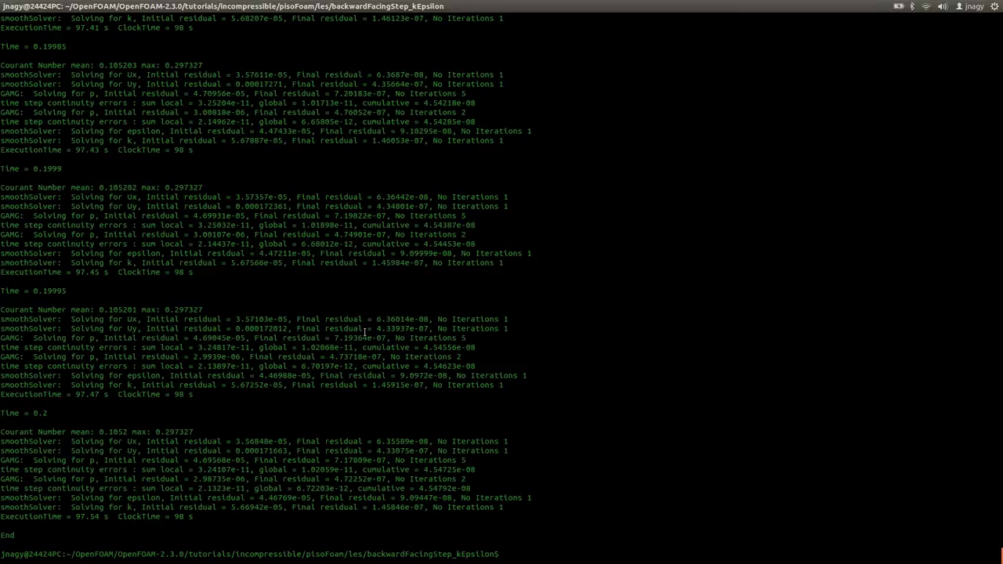
{"action": "type", "text": "cd .."}
{"action": "key", "text": "Return"}
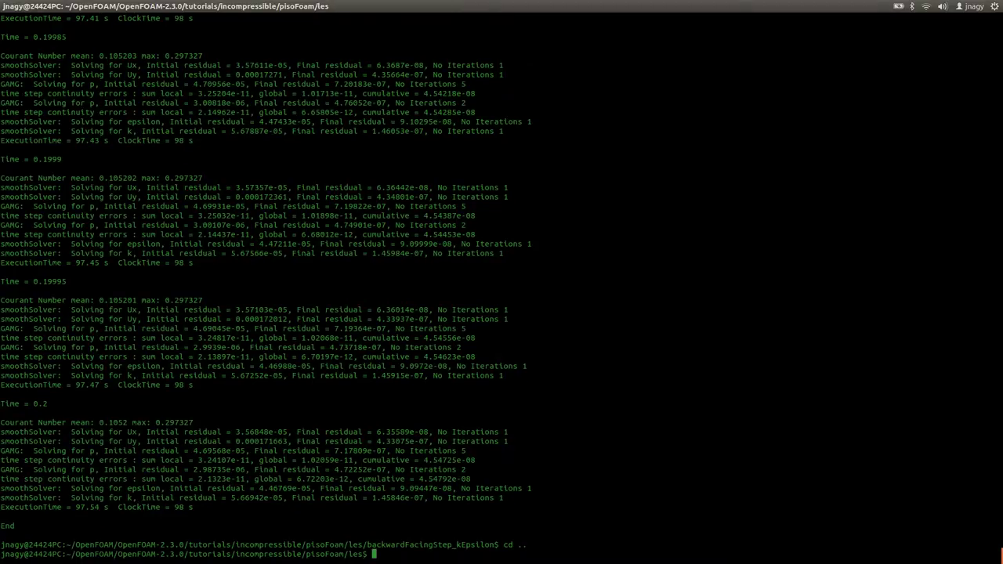
Change into the backwardFacingStep_Smago case directory, then list its contents and the files in its 0 folder.
{"action": "type", "text": "cd back"}
{"action": "key", "text": "Tab"}
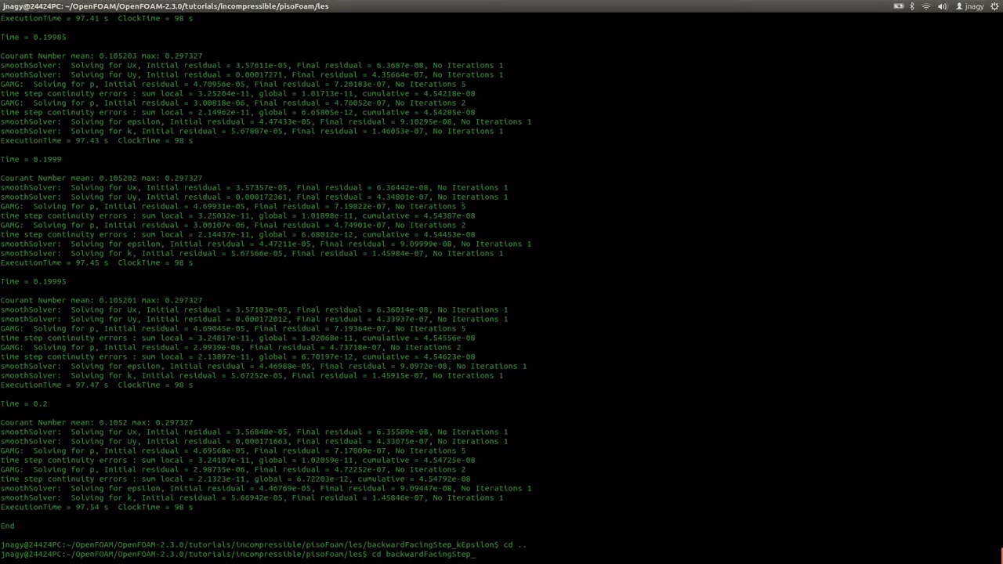
{"action": "type", "text": "S"}
{"action": "key", "text": "Tab"}
{"action": "key", "text": "Return"}
{"action": "type", "text": "ls"}
{"action": "key", "text": "Return"}
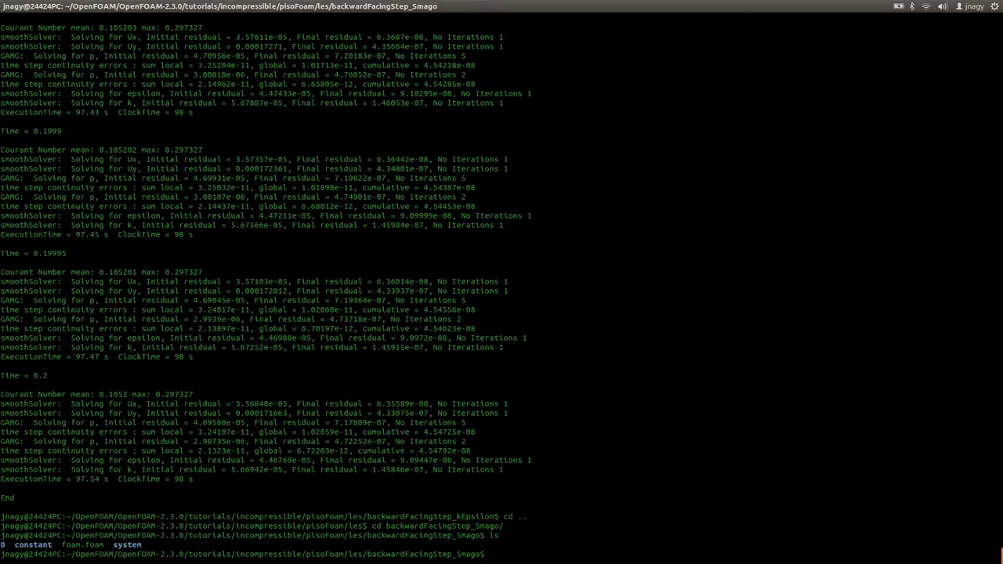
{"action": "type", "text": "ls 0"}
{"action": "key", "text": "Return"}
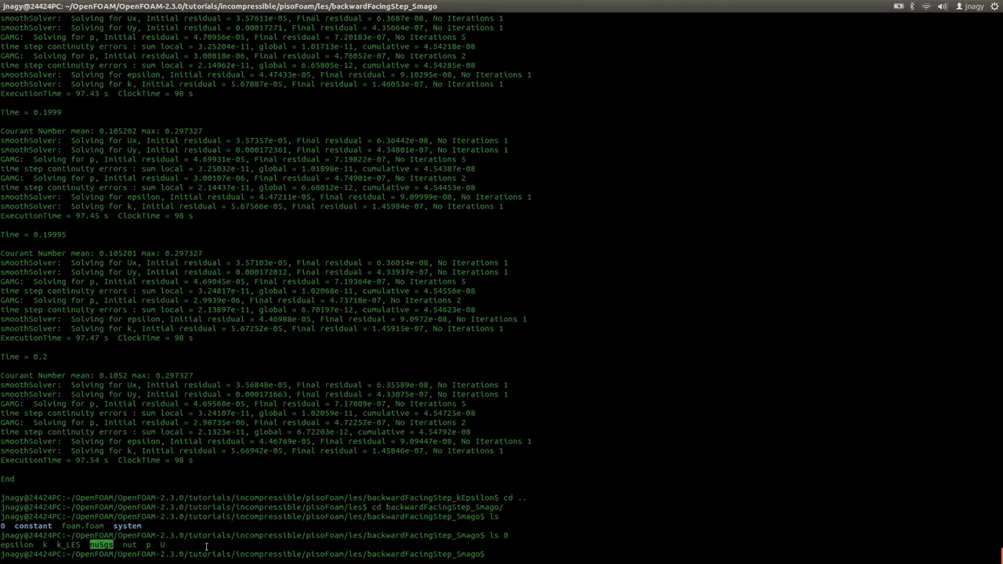
{"action": "left_click_drag", "start_coordinate": [44, 544], "coordinate": [1, 545]}
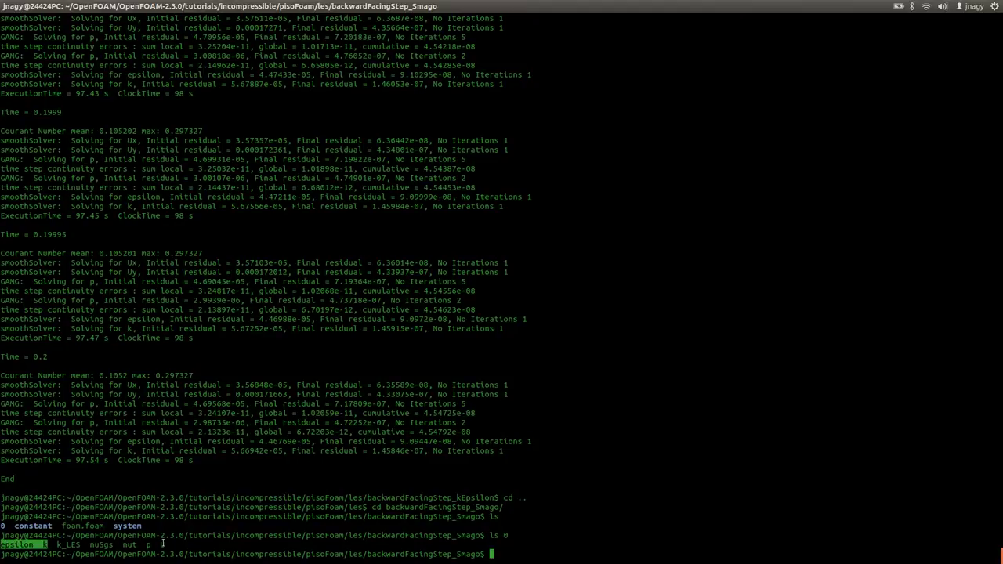
Delete the epsilon, k and nut files from the Smago case's 0 folder and list what remains.
{"action": "type", "text": "cd 0"}
{"action": "key", "text": "Return"}
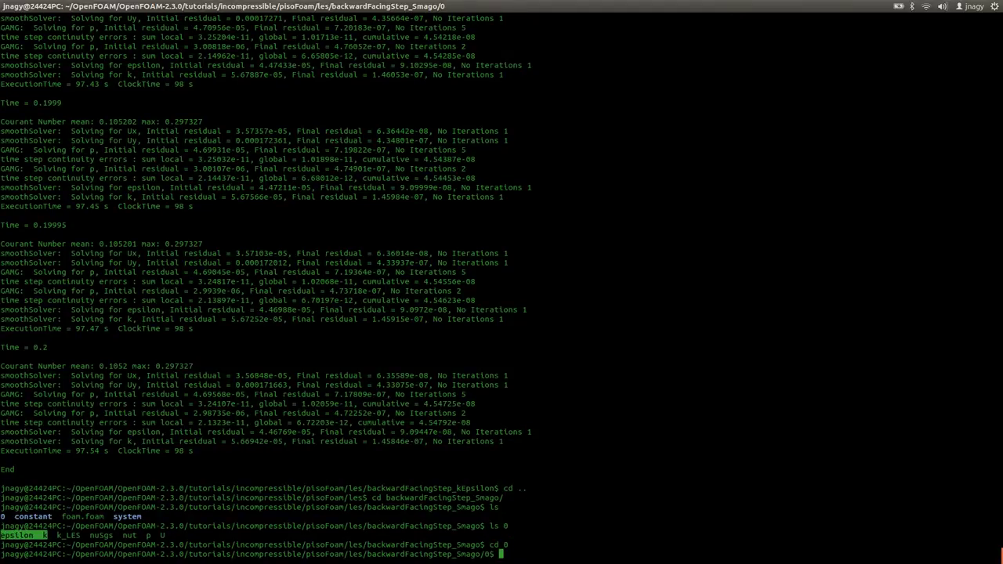
{"action": "type", "text": "rm epsilon k nut"}
{"action": "key", "text": "Return"}
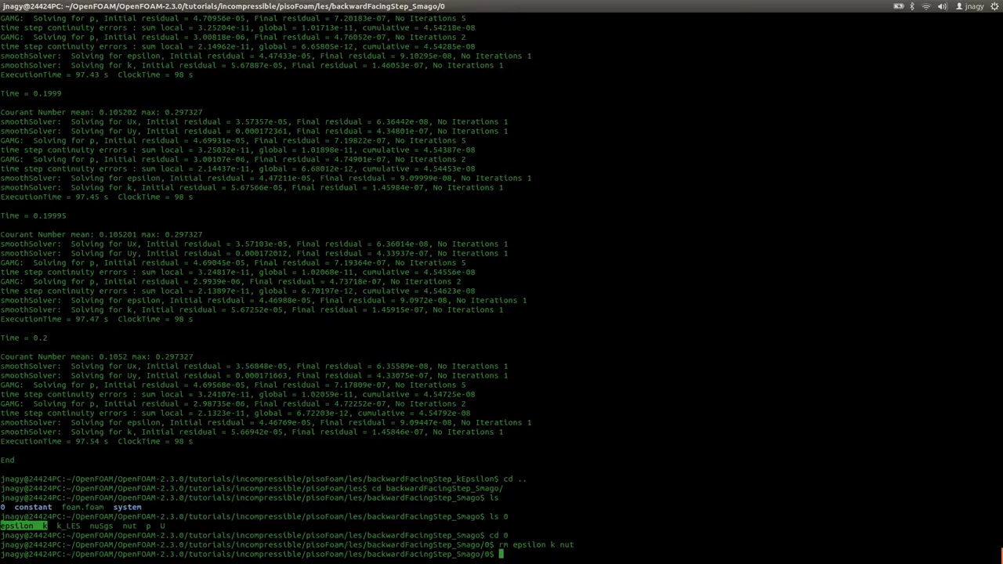
{"action": "type", "text": "ls"}
{"action": "key", "text": "Return"}
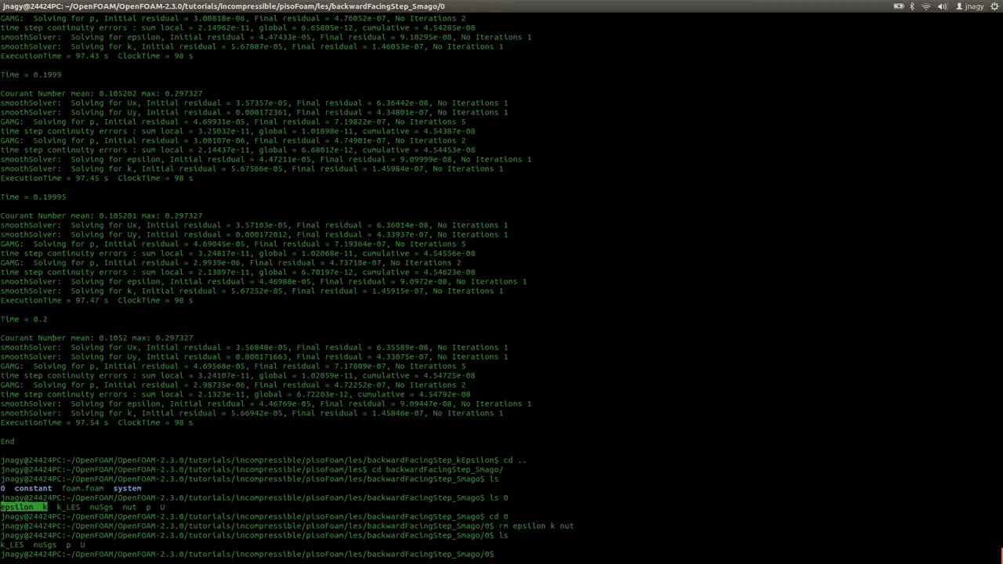
{"action": "type", "text": "k_L"}
{"action": "key", "text": "BackSpace"}
{"action": "key", "text": "BackSpace"}
{"action": "key", "text": "BackSpace"}
Delete the k_LES file from the Smago case's 0 folder, listing the folder before and after.
{"action": "type", "text": "ls"}
{"action": "key", "text": "Return"}
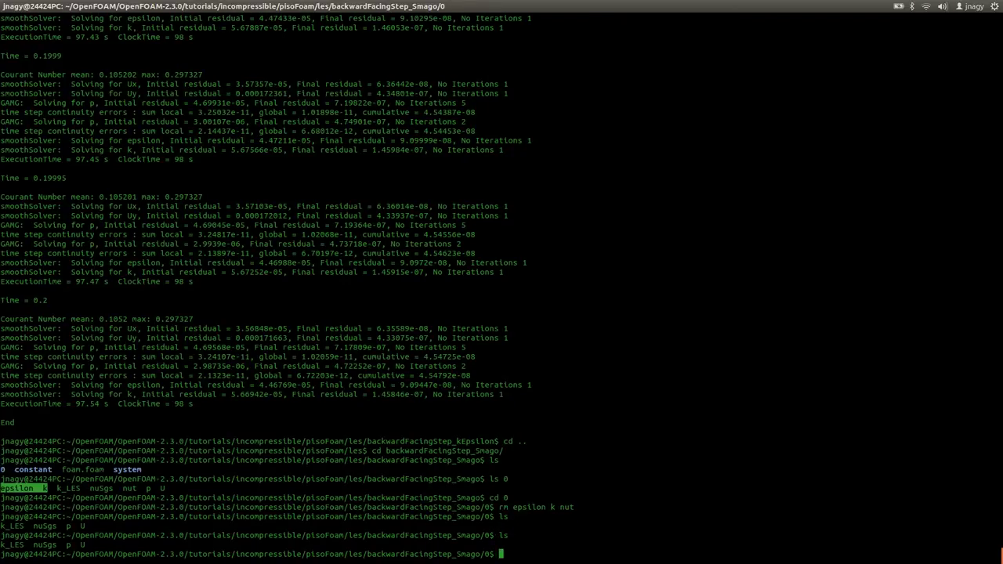
{"action": "type", "text": "rm k_LES"}
{"action": "key", "text": "Return"}
{"action": "type", "text": "ls"}
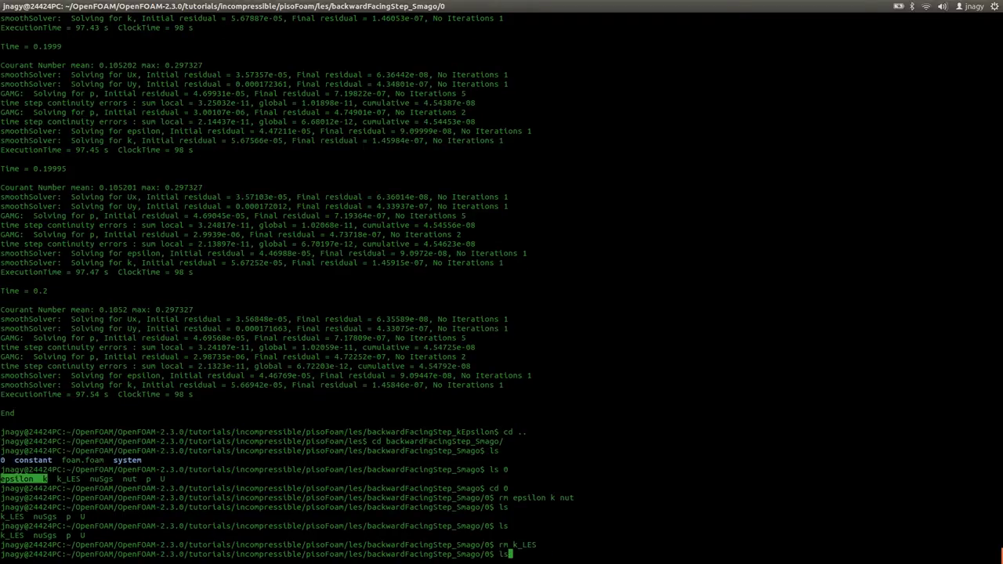
{"action": "key", "text": "Return"}
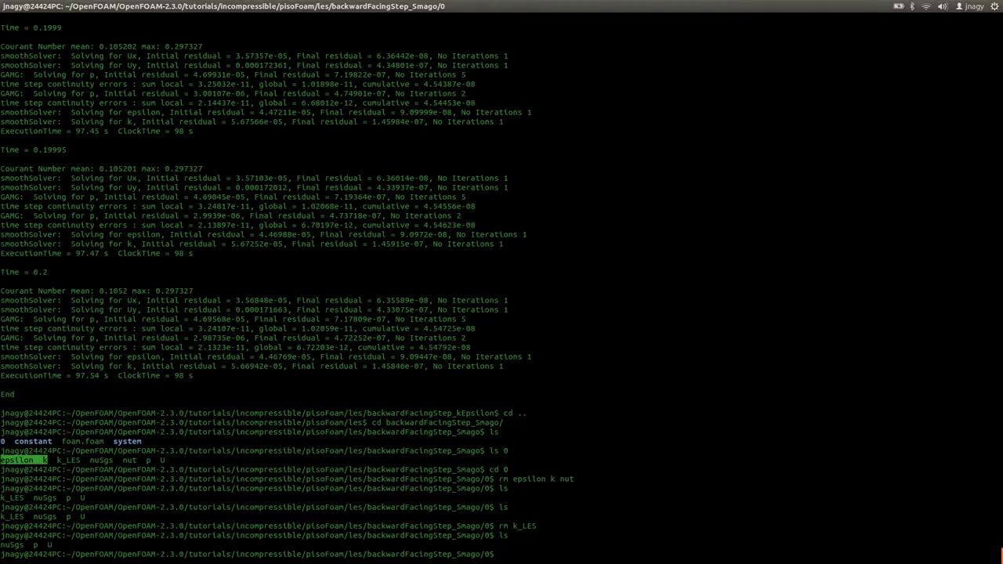
Move from the Smago case's 0 folder into its constant directory and list the files there.
{"action": "type", "text": "cd .."}
{"action": "key", "text": "Return"}
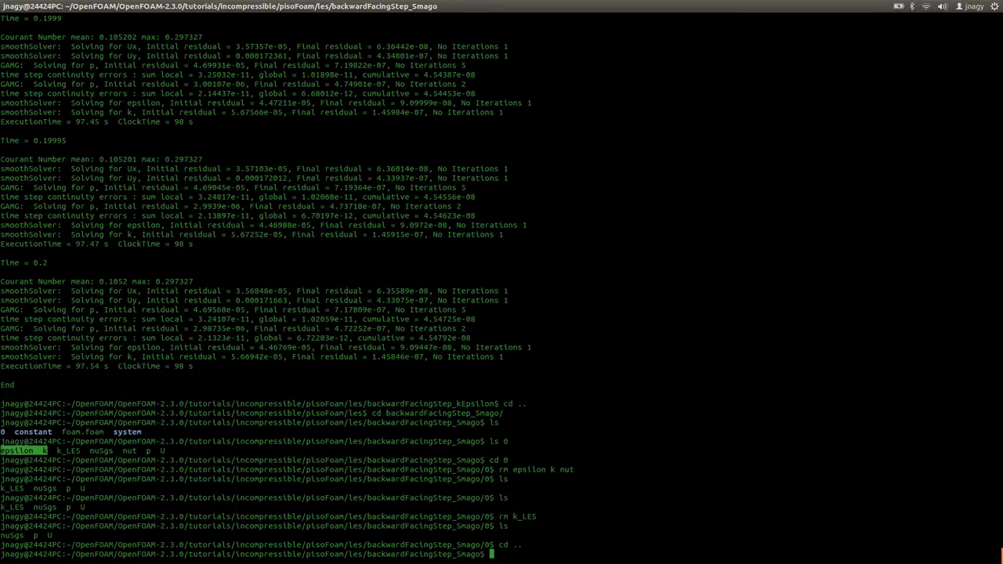
{"action": "type", "text": "cd constant/"}
{"action": "key", "text": "Return"}
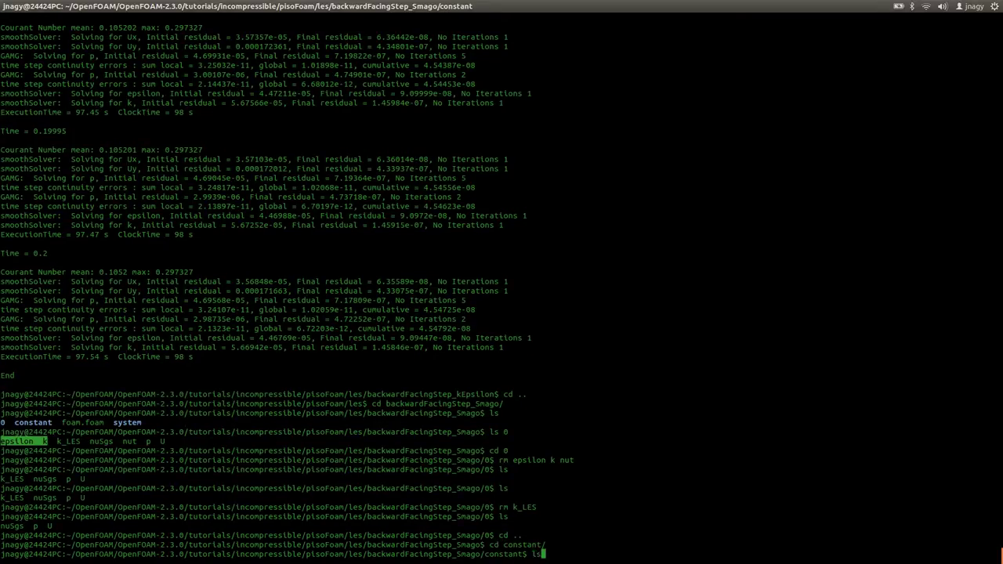
{"action": "type", "text": "ls"}
{"action": "key", "text": "Return"}
In turbulenceProperties, comment out the RASModel simulationType, uncomment the LESModel one, and save and close the file.
{"action": "type", "text": "nano turbulenceProperties"}
{"action": "key", "text": "Return"}
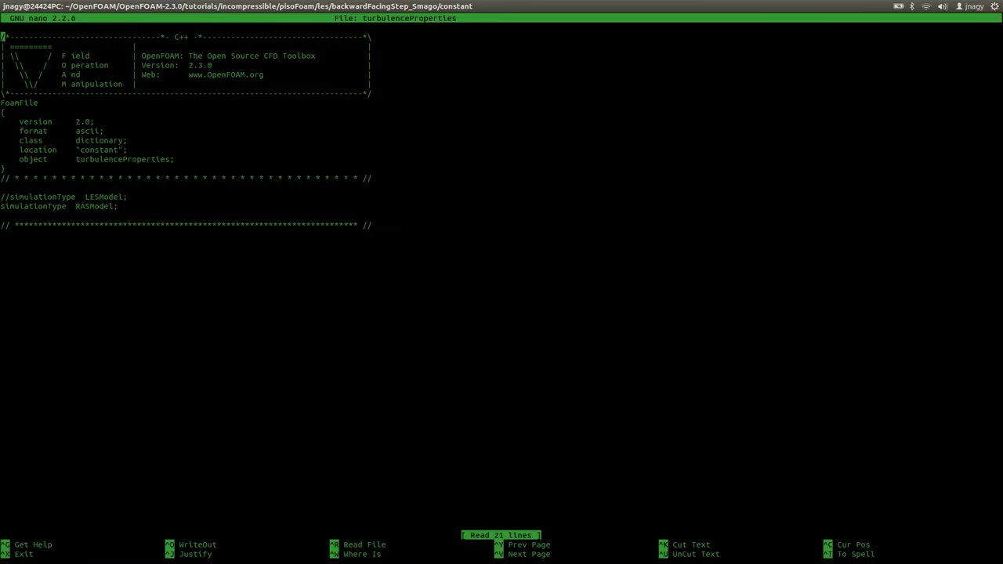
{"action": "key", "text": "Down"}
{"action": "key", "text": "Down"}
{"action": "key", "text": "Down"}
{"action": "key", "text": "Down"}
{"action": "key", "text": "Down"}
{"action": "key", "text": "Down"}
{"action": "key", "text": "Down"}
{"action": "key", "text": "Down"}
{"action": "key", "text": "Down"}
{"action": "key", "text": "Down"}
{"action": "key", "text": "Down"}
{"action": "key", "text": "Down"}
{"action": "type", "text": "//"}
{"action": "key", "text": "Up"}
{"action": "key", "text": "BackSpace"}
{"action": "key", "text": "BackSpace"}
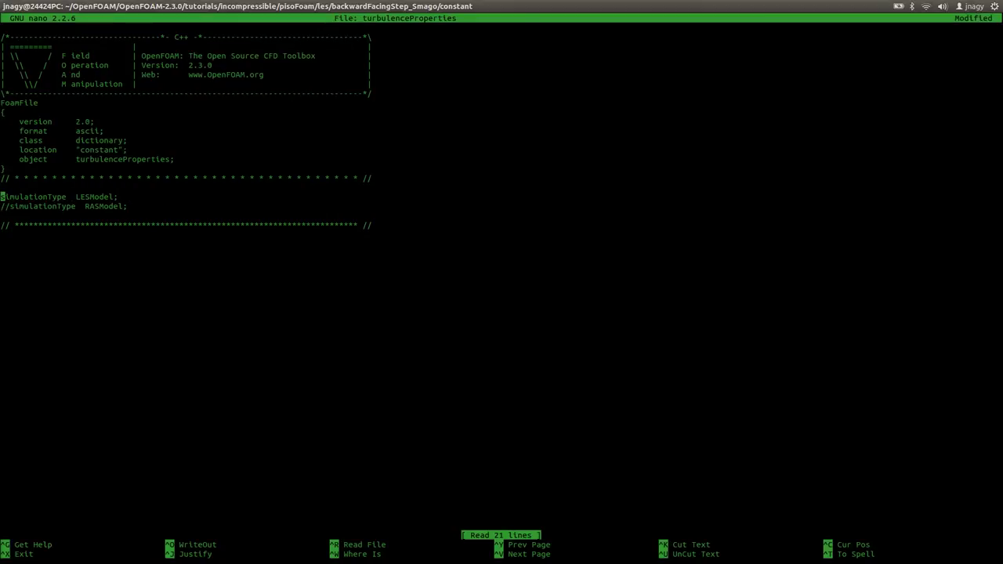
{"action": "key", "text": "ctrl+o"}
{"action": "key", "text": "Return"}
{"action": "key", "text": "ctrl+x"}
In LESProperties, remove oneEqEddy and the comment marks so LESModel is Smagorinsky, then save and close the file.
{"action": "type", "text": "nano "}
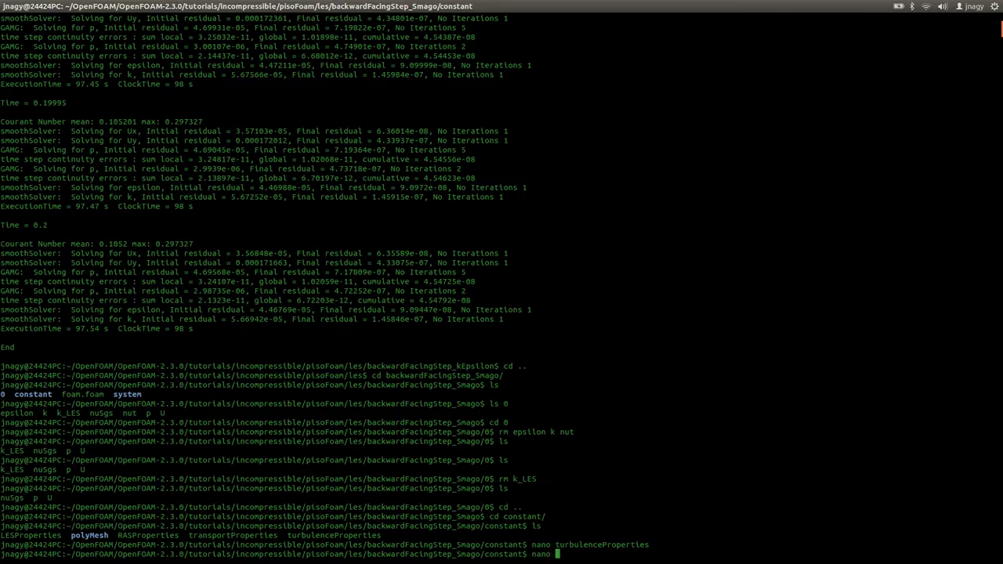
{"action": "type", "text": "L"}
{"action": "key", "text": "Tab"}
{"action": "key", "text": "Return"}
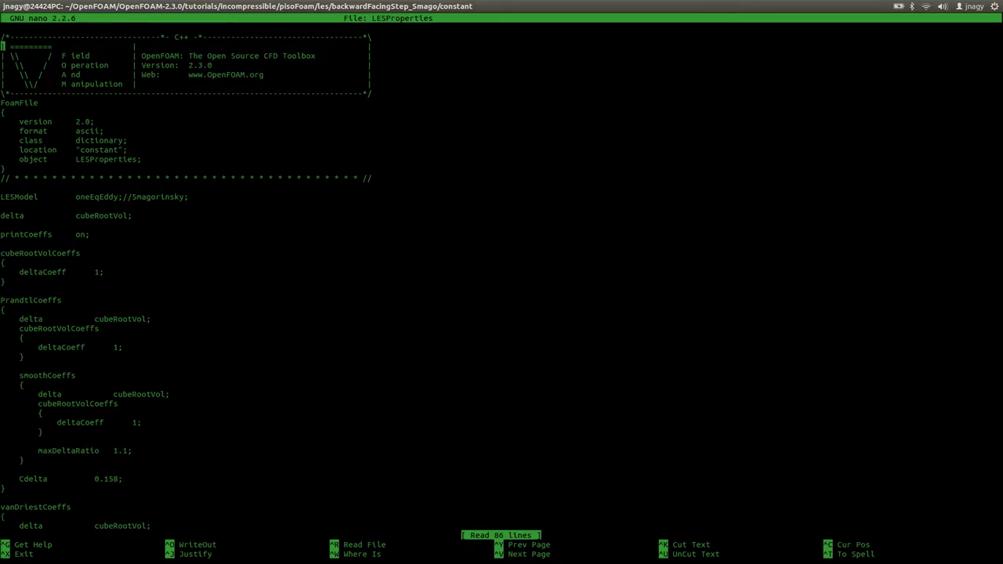
{"action": "key", "text": "Down"}
{"action": "key", "text": "Down"}
{"action": "key", "text": "Down"}
{"action": "key", "text": "Down"}
{"action": "key", "text": "Down"}
{"action": "key", "text": "Down"}
{"action": "key", "text": "Down"}
{"action": "key", "text": "Down"}
{"action": "key", "text": "Down"}
{"action": "key", "text": "Down"}
{"action": "key", "text": "Down"}
{"action": "key", "text": "Down"}
{"action": "key", "text": "Down"}
{"action": "key", "text": "Down"}
{"action": "key", "text": "Down"}
{"action": "key", "text": "Down"}
{"action": "key", "text": "Down"}
{"action": "key", "text": "Left"}
{"action": "key", "text": "Left"}
{"action": "key", "text": "Left"}
{"action": "key", "text": "Left"}
{"action": "key", "text": "Left"}
{"action": "key", "text": "Left"}
{"action": "key", "text": "Left"}
{"action": "key", "text": "Left"}
{"action": "key", "text": "Left"}
{"action": "key", "text": "Left"}
{"action": "key", "text": "Left"}
{"action": "key", "text": "Left"}
{"action": "key", "text": "Left"}
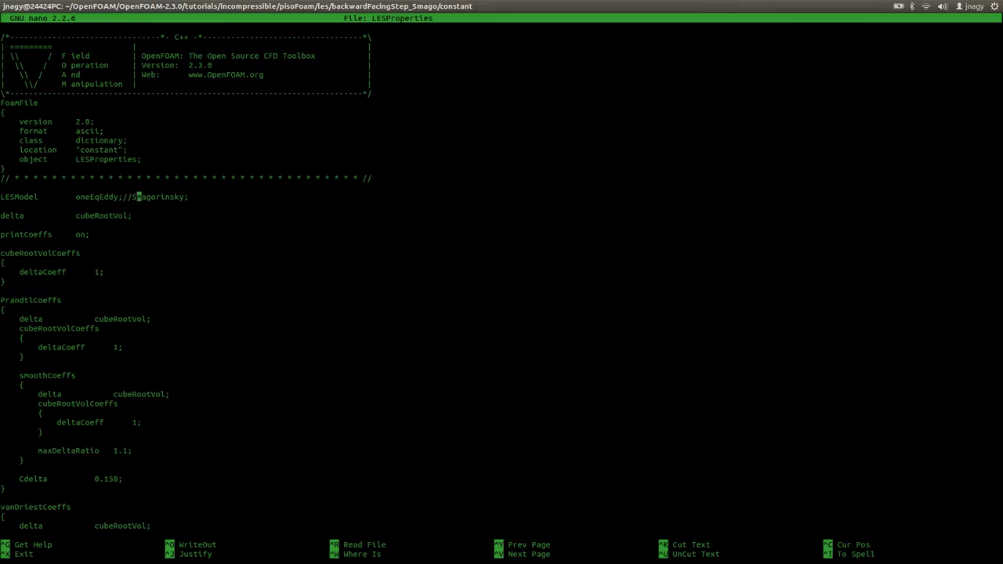
{"action": "key", "text": "Left"}
{"action": "key", "text": "BackSpace"}
{"action": "key", "text": "BackSpace"}
{"action": "key", "text": "BackSpace"}
{"action": "key", "text": "BackSpace"}
{"action": "key", "text": "BackSpace"}
{"action": "key", "text": "BackSpace"}
{"action": "key", "text": "BackSpace"}
{"action": "key", "text": "BackSpace"}
{"action": "key", "text": "BackSpace"}
{"action": "key", "text": "BackSpace"}
{"action": "key", "text": "BackSpace"}
{"action": "key", "text": "BackSpace"}
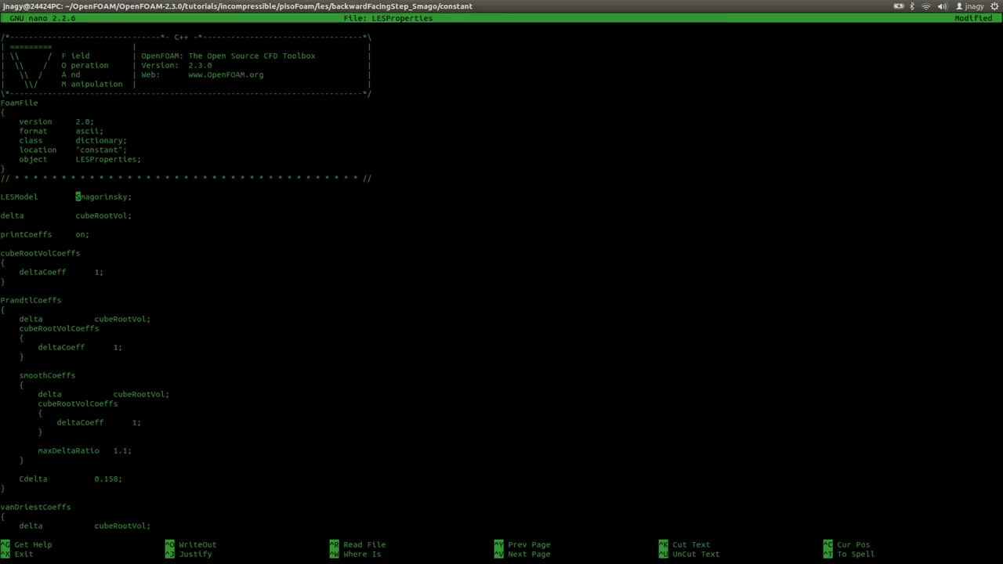
{"action": "key", "text": "ctrl+o"}
{"action": "key", "text": "Return"}
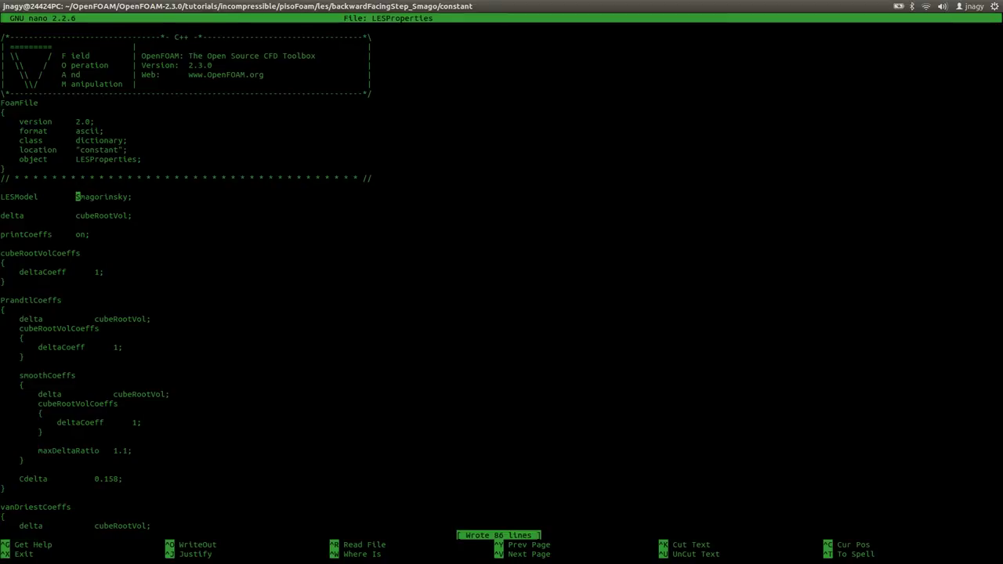
{"action": "key", "text": "ctrl+x"}
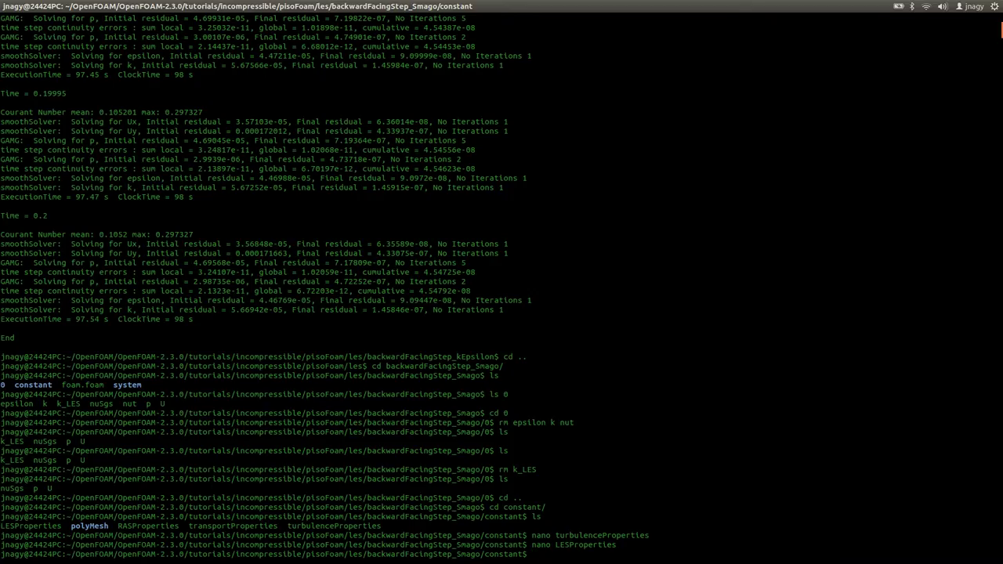
Delete the RASProperties file from the constant directory, listing the directory before and after.
{"action": "type", "text": "ls"}
{"action": "key", "text": "Return"}
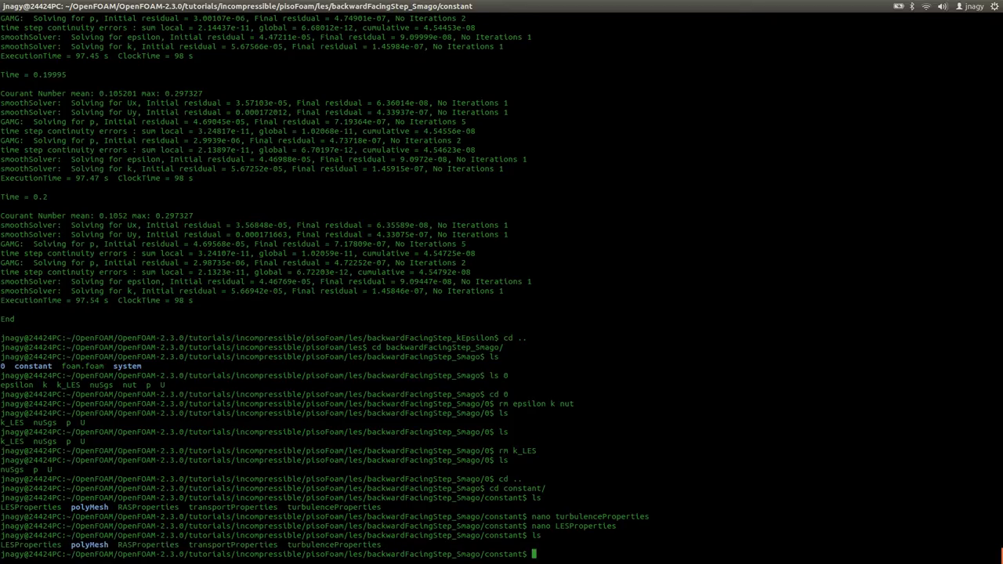
{"action": "type", "text": "rm RA"}
{"action": "key", "text": "Tab"}
{"action": "key", "text": "Return"}
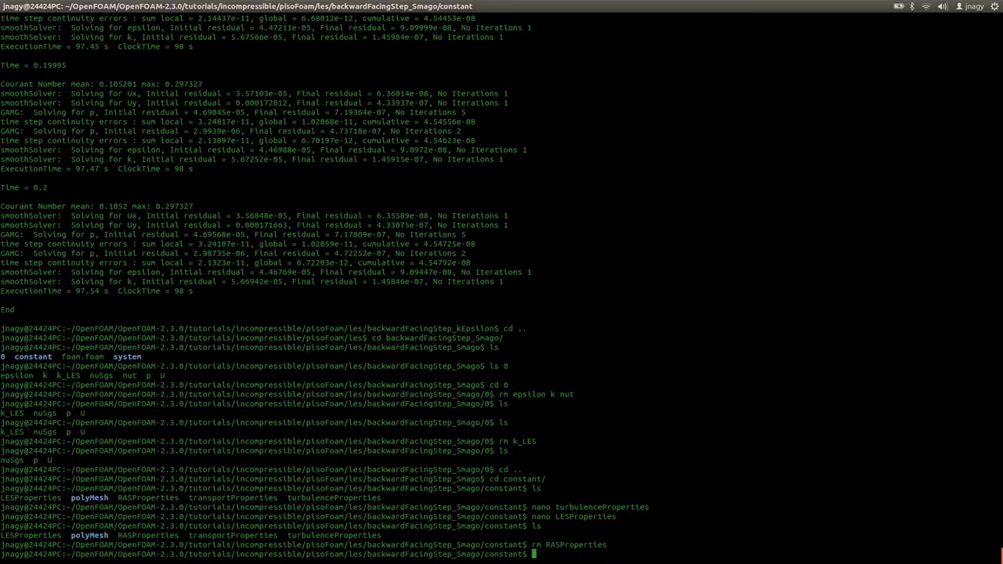
{"action": "type", "text": "ls"}
{"action": "key", "text": "Return"}
Open transportProperties to check the kinematic viscosity nu, then close the file without changes.
{"action": "type", "text": "nano tr"}
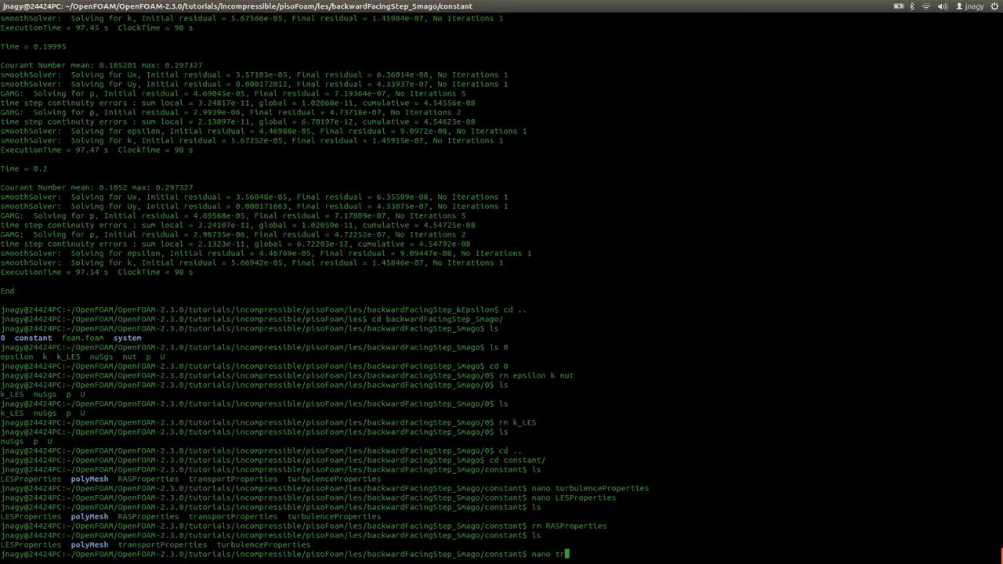
{"action": "key", "text": "Tab"}
{"action": "key", "text": "Return"}
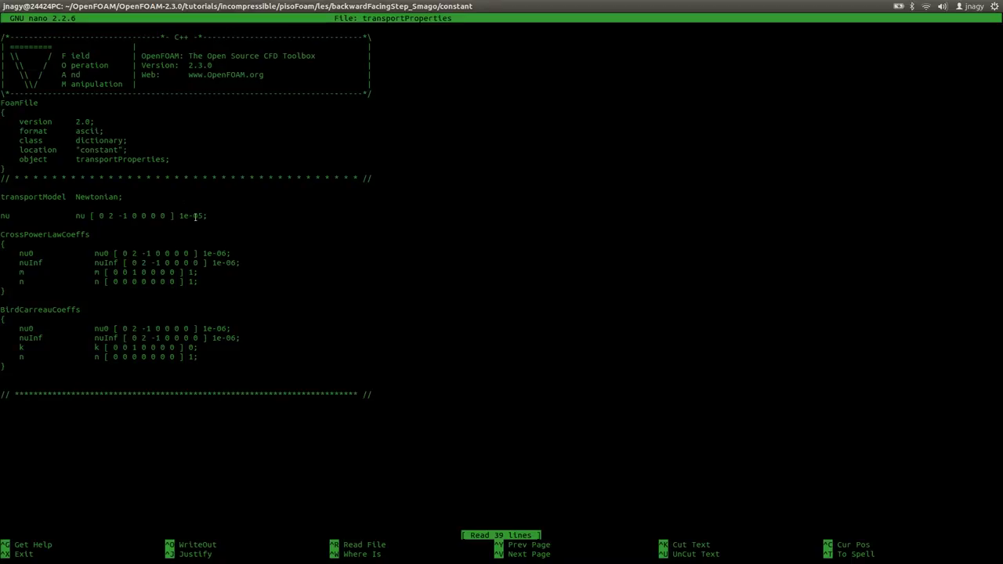
{"action": "triple_click", "coordinate": [197, 215]}
{"action": "left_click", "coordinate": [275, 212]}
{"action": "key", "text": "ctrl+x"}
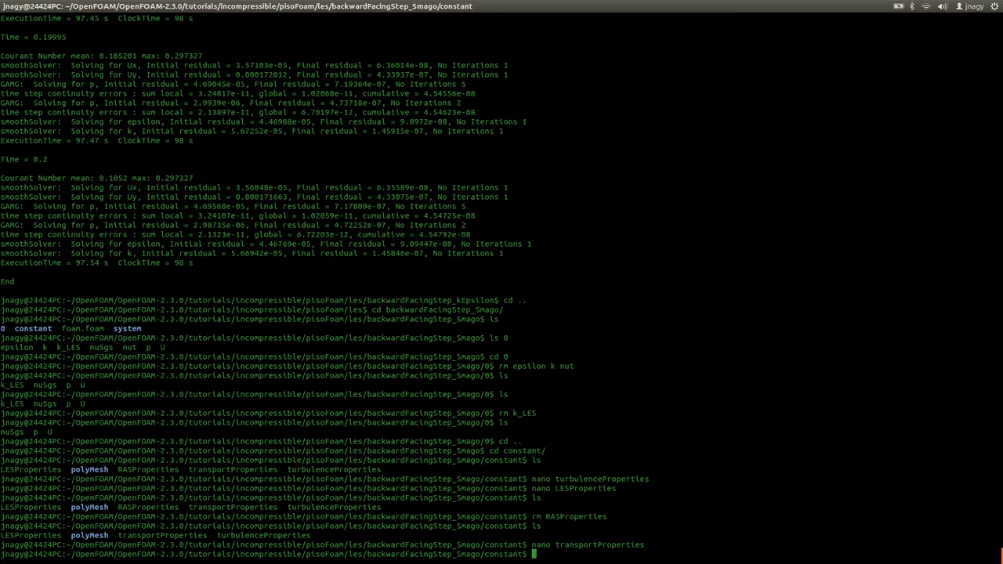
Return to the backwardFacingStep_Smago case directory, list its contents and run the pisoFoam solver.
{"action": "type", "text": "cd .."}
{"action": "key", "text": "Return"}
{"action": "type", "text": "ls"}
{"action": "key", "text": "Return"}
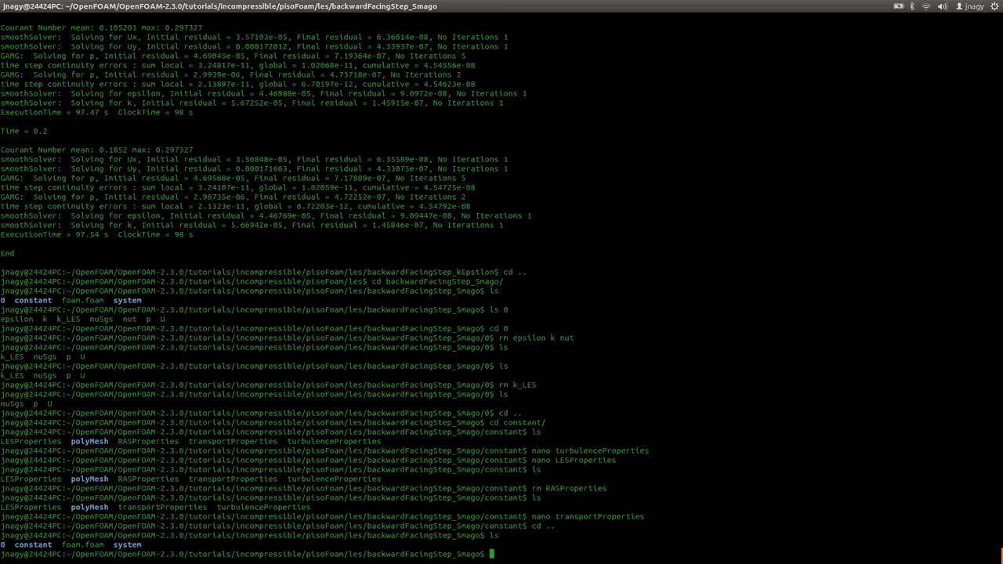
{"action": "type", "text": "pisoFoam"}
{"action": "key", "text": "Return"}
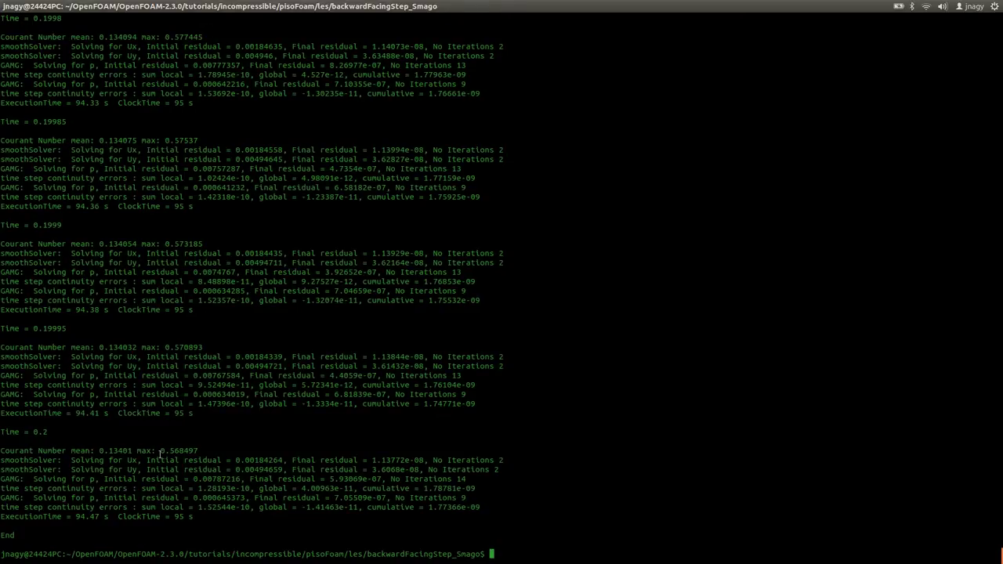
Examine the maximum Courant number and the velocity and pressure residuals of the final time step in the solver output.
{"action": "left_click_drag", "start_coordinate": [159, 453], "coordinate": [207, 452]}
{"action": "left_click", "coordinate": [208, 452]}
{"action": "left_click_drag", "start_coordinate": [245, 460], "coordinate": [280, 469]}
{"action": "left_click", "coordinate": [275, 468]}
{"action": "left_click_drag", "start_coordinate": [198, 479], "coordinate": [251, 497]}
{"action": "left_click", "coordinate": [206, 507]}
Switch to ParaView and load foam.foam from the backwardFacingStep_Smago case folder alongside the kEpsilon result.
{"action": "key", "text": "alt+Tab"}
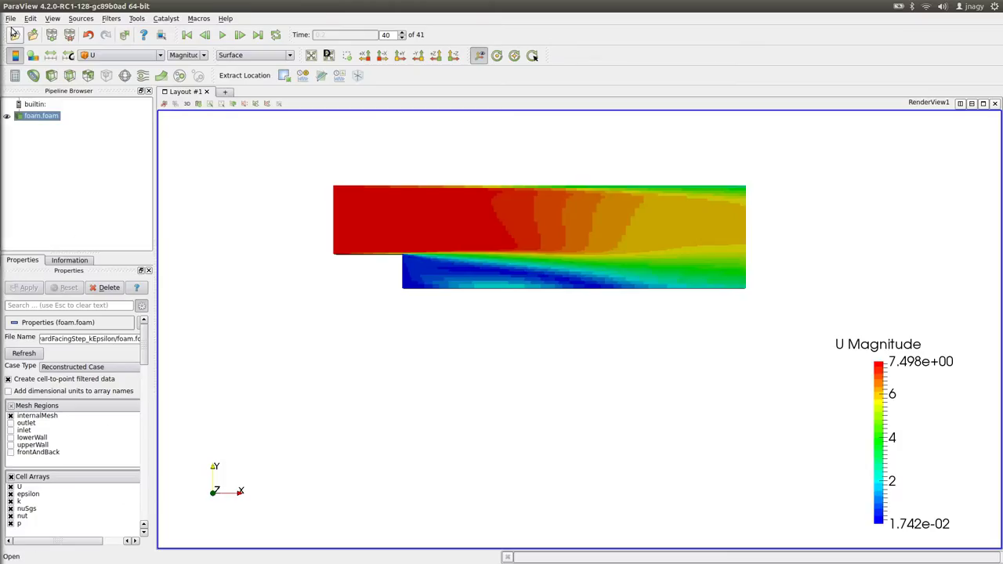
{"action": "left_click", "coordinate": [13, 34]}
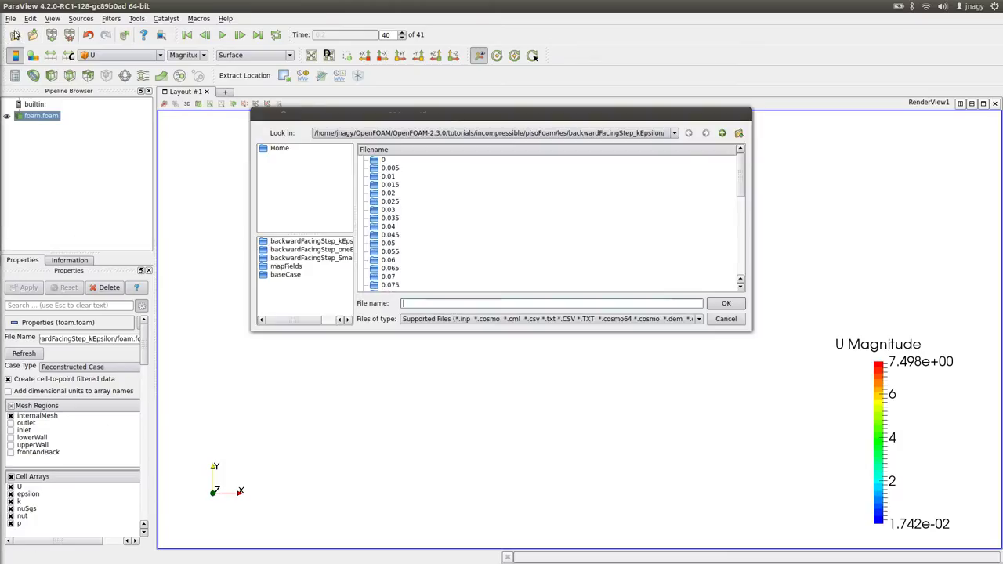
{"action": "left_click", "coordinate": [722, 133]}
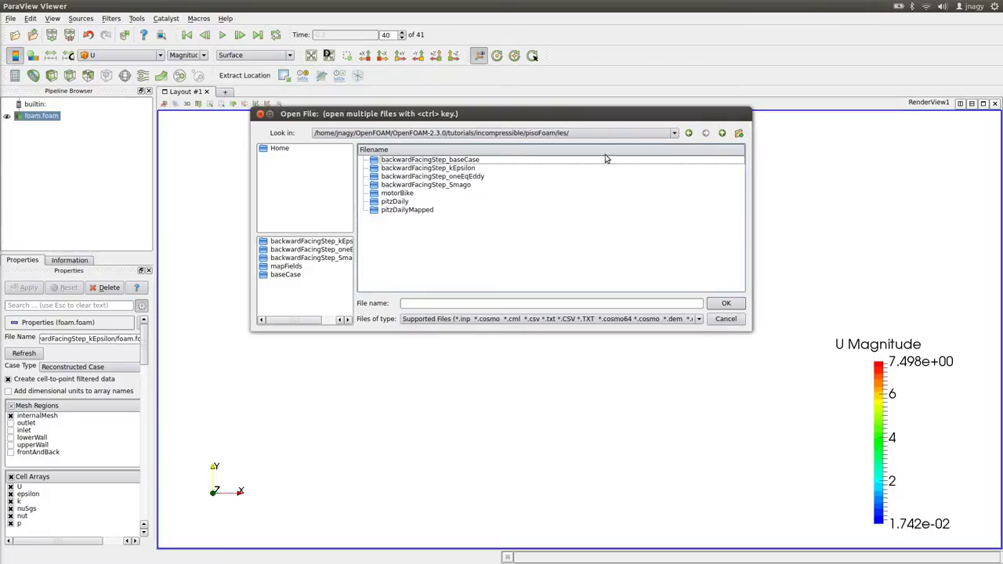
{"action": "double_click", "coordinate": [443, 186]}
{"action": "scroll", "coordinate": [464, 222], "scroll_direction": "down", "scroll_amount": 7}
{"action": "scroll", "coordinate": [464, 222], "scroll_direction": "down", "scroll_amount": 3}
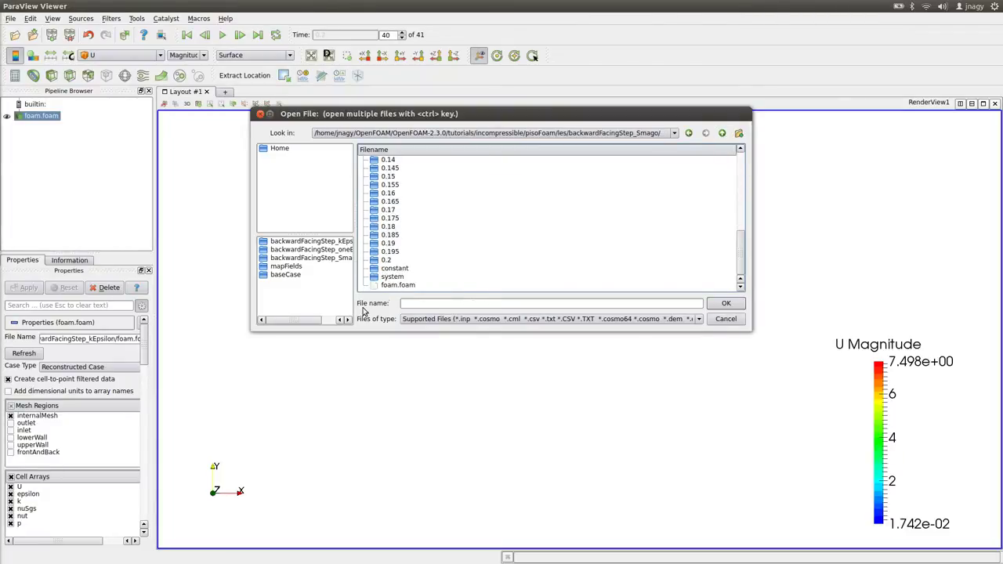
{"action": "double_click", "coordinate": [398, 286]}
{"action": "left_click", "coordinate": [15, 289]}
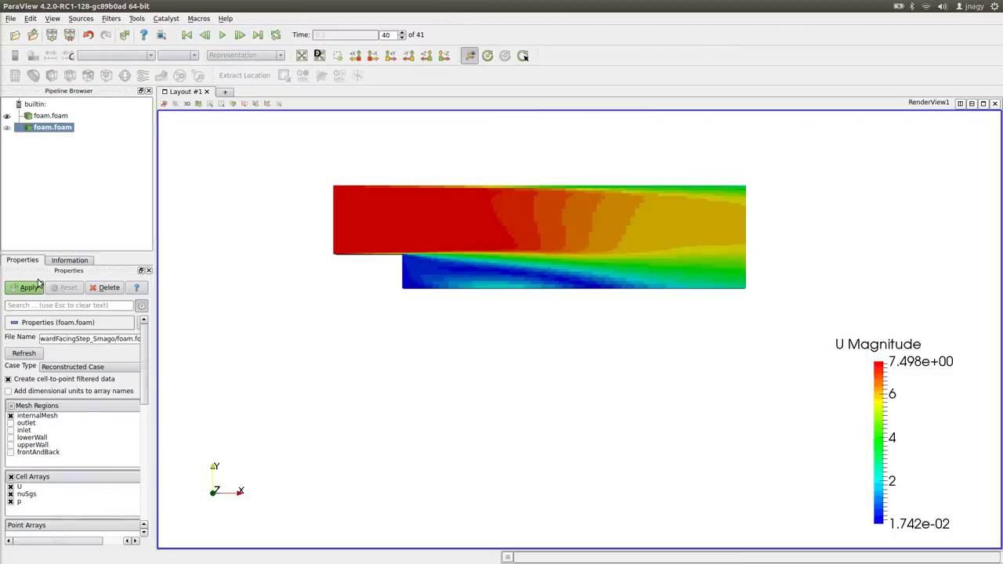
Translate the Smago result by -0.1 in Y to place it below the kEpsilon result, and reset the animation to the first time step.
{"action": "left_click_drag", "start_coordinate": [144, 337], "coordinate": [144, 449]}
{"action": "left_click", "coordinate": [111, 442]}
{"action": "type", "text": "-0.1"}
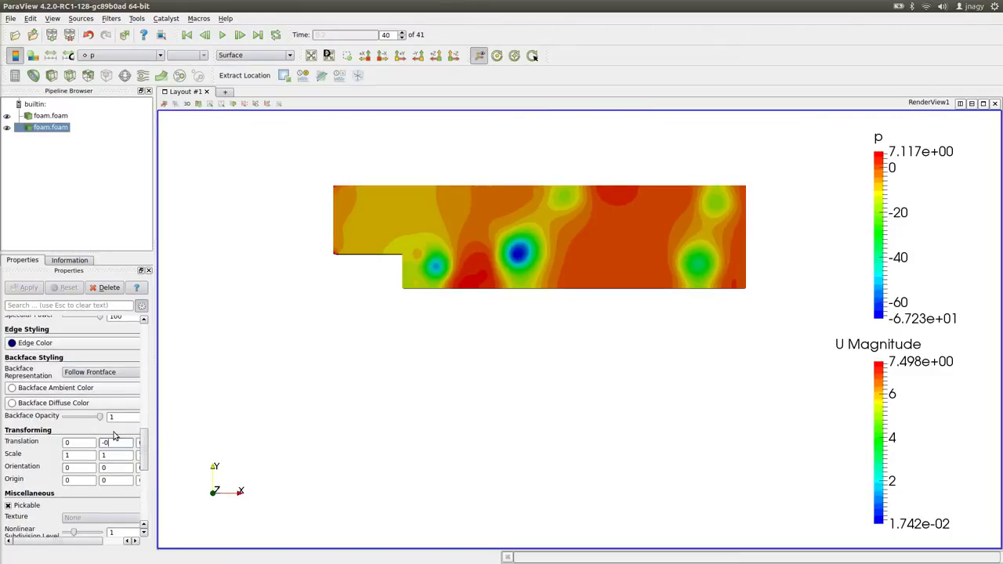
{"action": "left_click", "coordinate": [221, 35]}
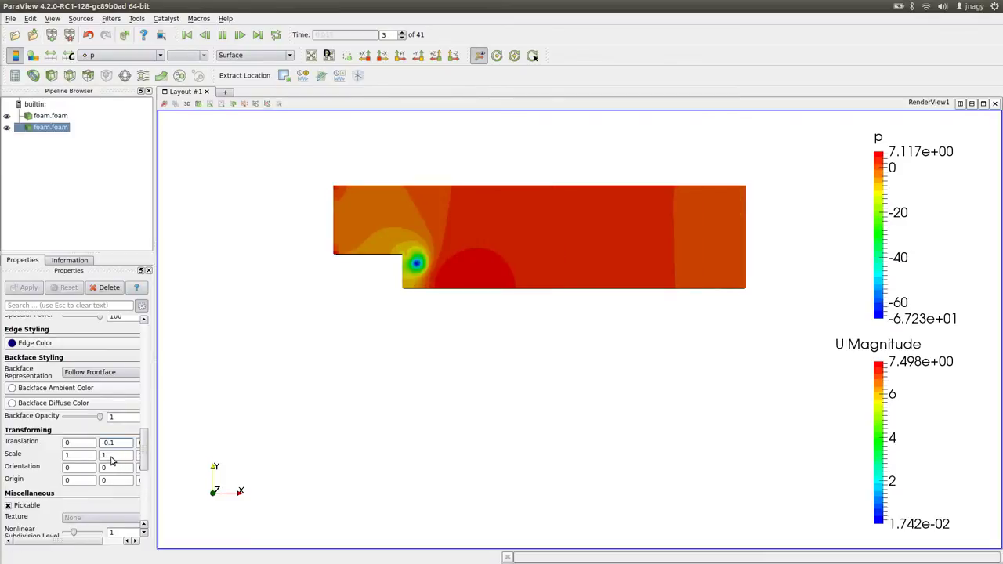
{"action": "left_click", "coordinate": [112, 455]}
{"action": "left_click", "coordinate": [226, 35]}
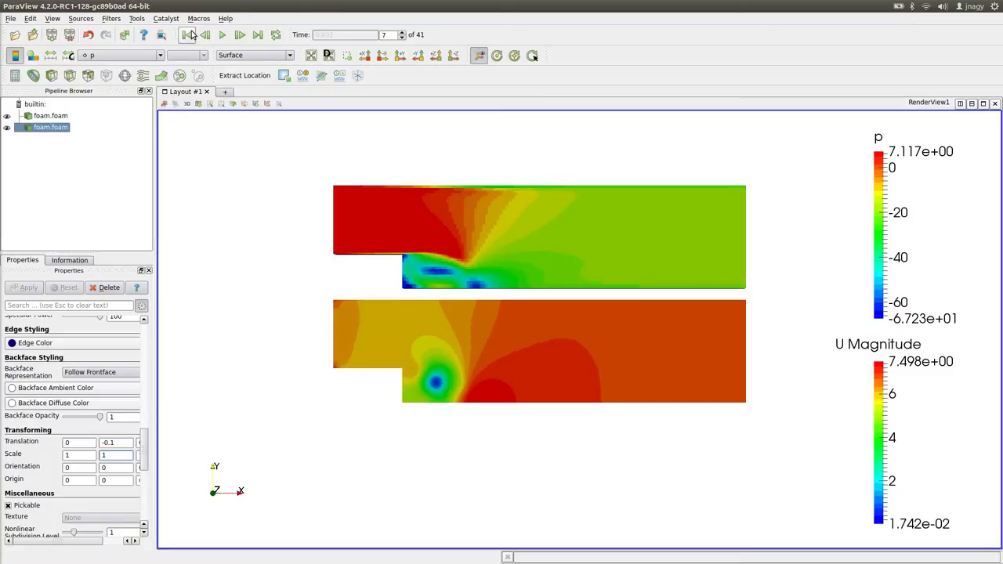
{"action": "left_click", "coordinate": [188, 35]}
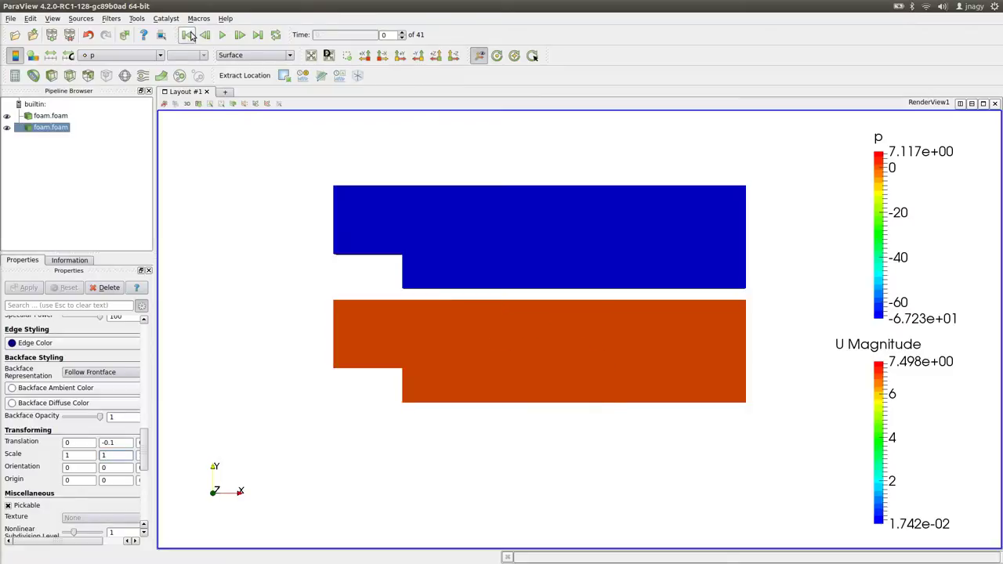
Color the Smago result by the cell-based U magnitude and rescale the color range to its data at an early time step.
{"action": "left_click", "coordinate": [118, 55]}
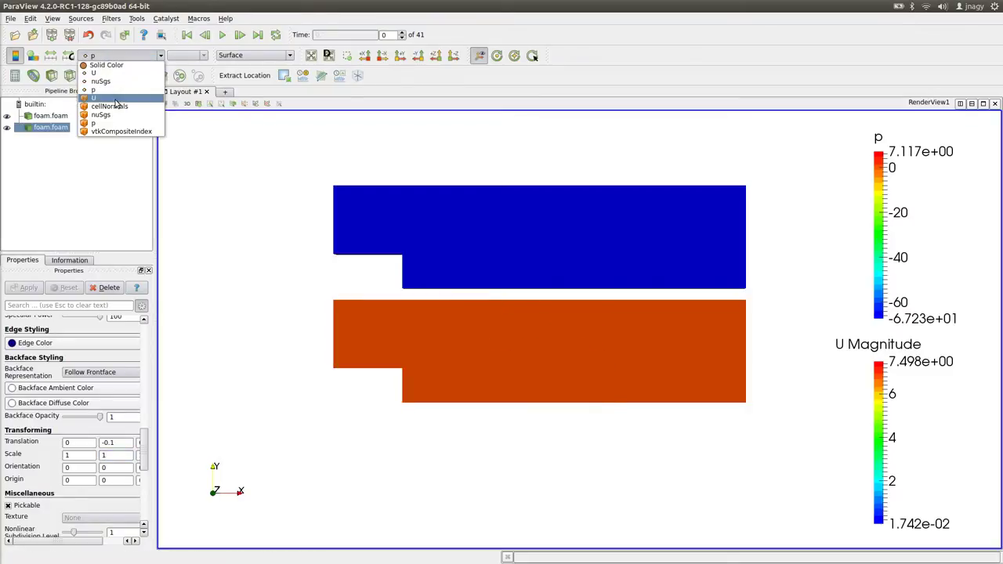
{"action": "left_click", "coordinate": [116, 98]}
{"action": "left_click", "coordinate": [239, 35]}
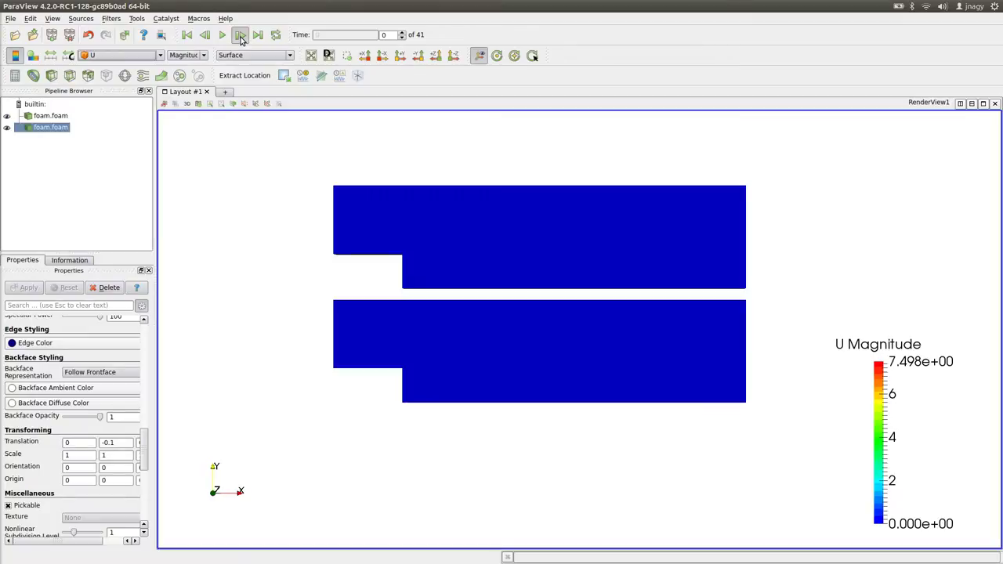
{"action": "left_click", "coordinate": [239, 35]}
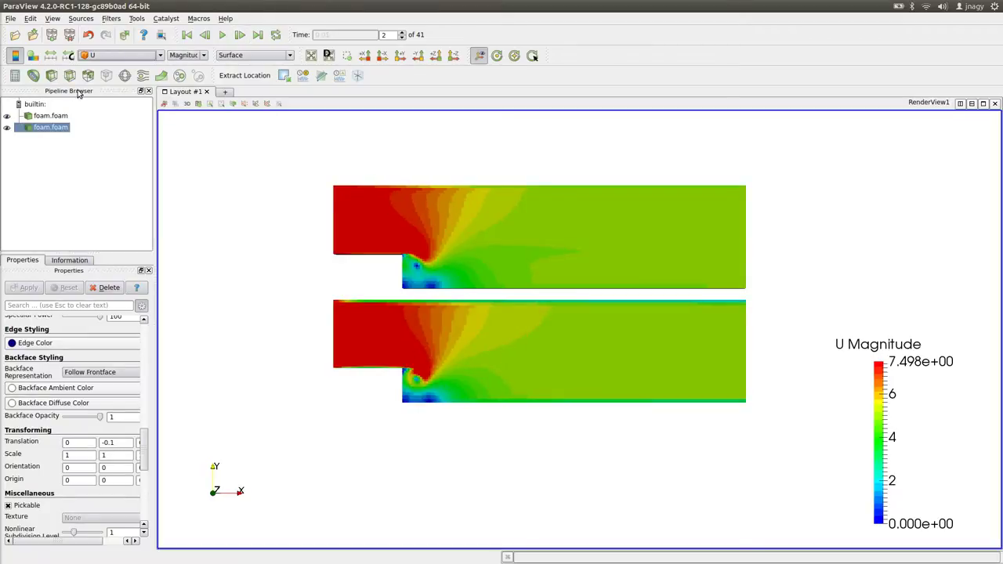
{"action": "left_click", "coordinate": [204, 35]}
Advance the animation frame by frame to time step 14, comparing the kEpsilon and Smagorinsky velocity fields behind the step.
{"action": "left_click", "coordinate": [239, 35]}
{"action": "left_click", "coordinate": [239, 36]}
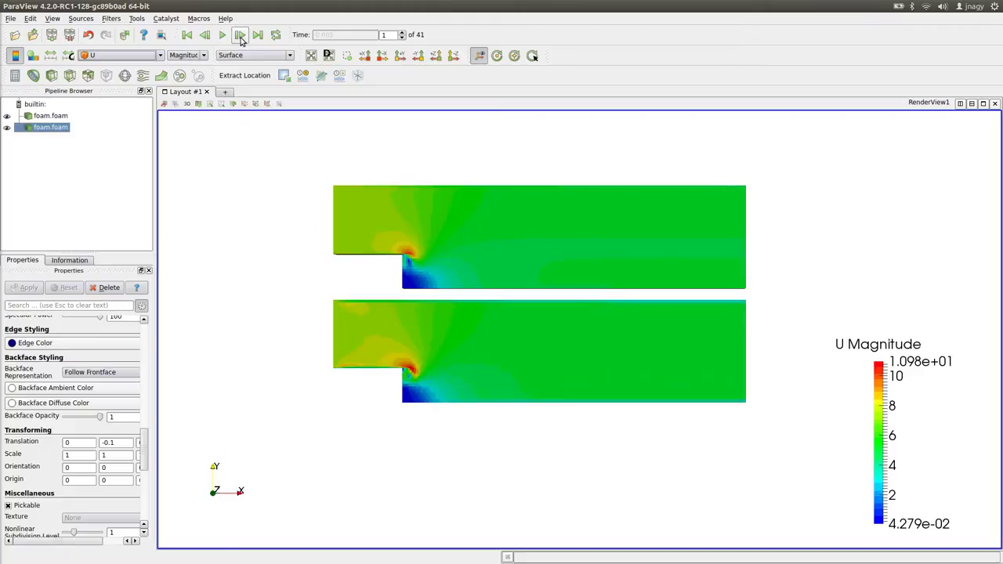
{"action": "left_click", "coordinate": [240, 35]}
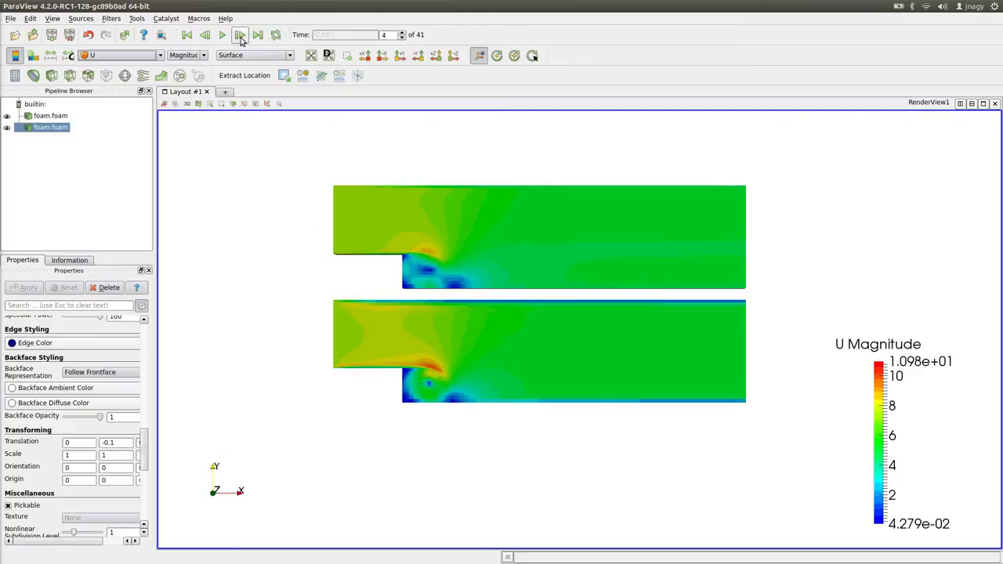
{"action": "left_click", "coordinate": [239, 36]}
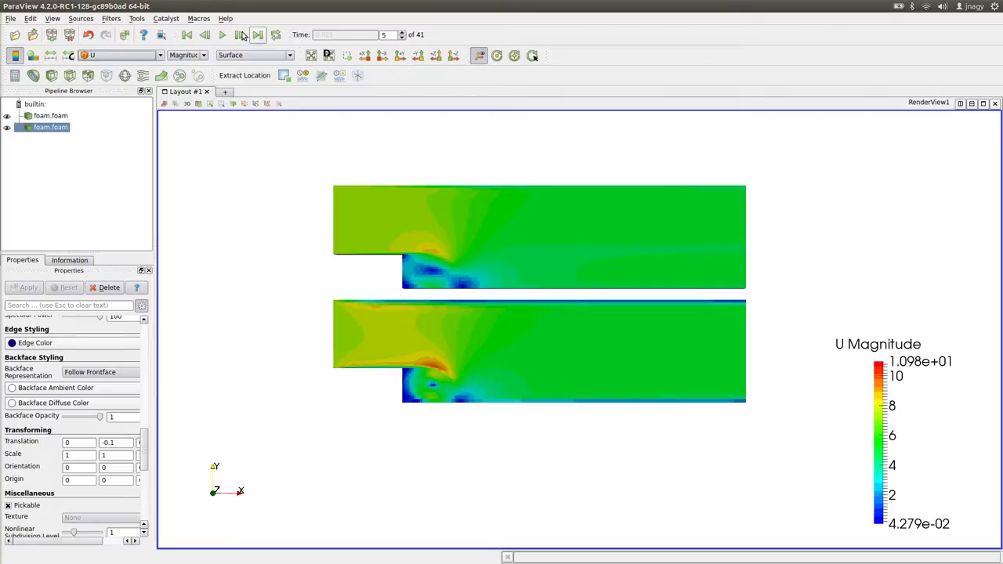
{"action": "left_click", "coordinate": [241, 35]}
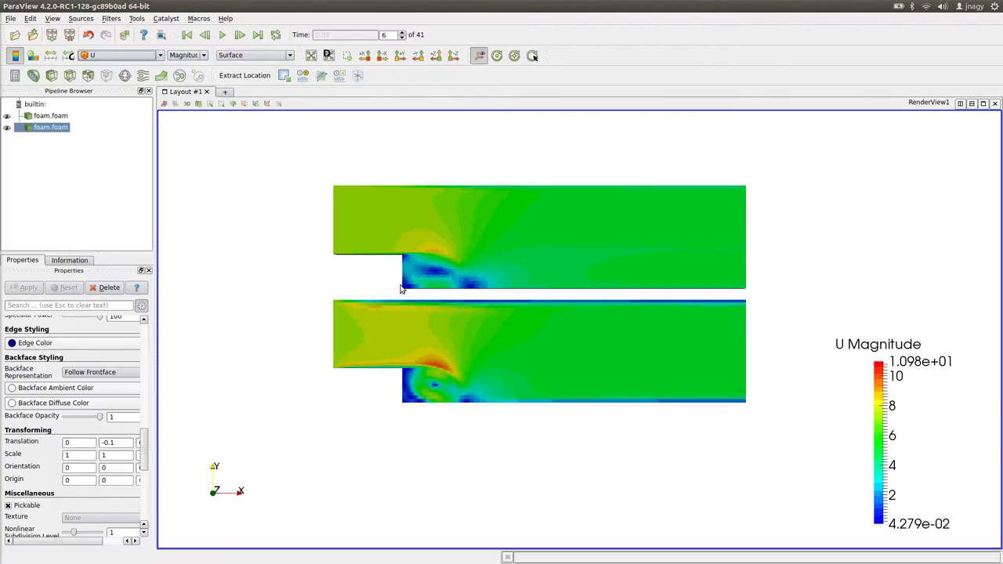
{"action": "left_click", "coordinate": [241, 36]}
{"action": "left_click", "coordinate": [241, 36]}
{"action": "left_click", "coordinate": [240, 36]}
{"action": "left_click", "coordinate": [240, 36]}
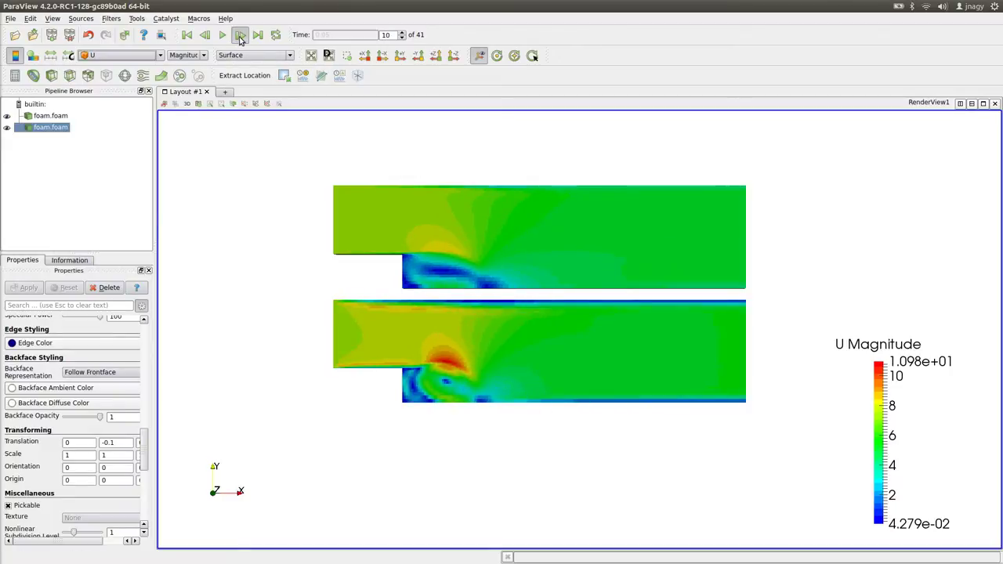
{"action": "left_click", "coordinate": [241, 36]}
{"action": "left_click", "coordinate": [241, 36]}
{"action": "left_click", "coordinate": [241, 36]}
{"action": "left_click", "coordinate": [241, 37]}
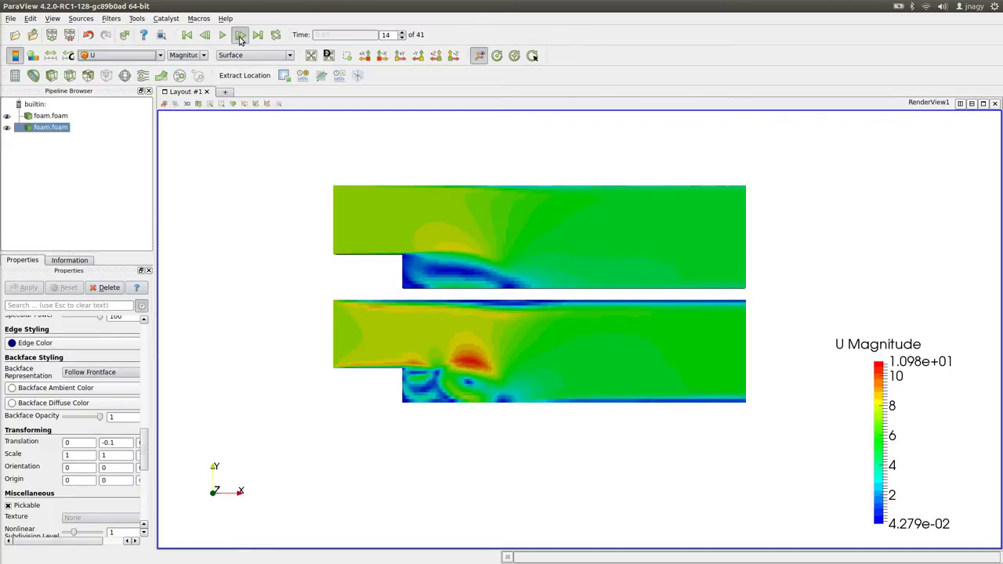
Advance the animation frame by frame to time step 40, comparing how the kEpsilon and Smagorinsky velocity fields develop downstream of the step.
{"action": "left_click", "coordinate": [241, 36]}
{"action": "left_click", "coordinate": [241, 36]}
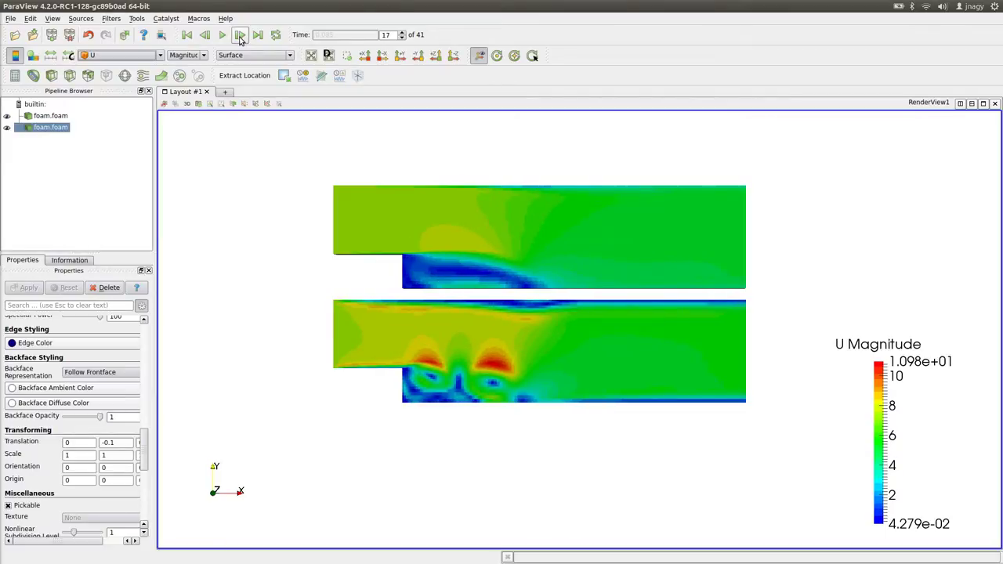
{"action": "left_click", "coordinate": [241, 36]}
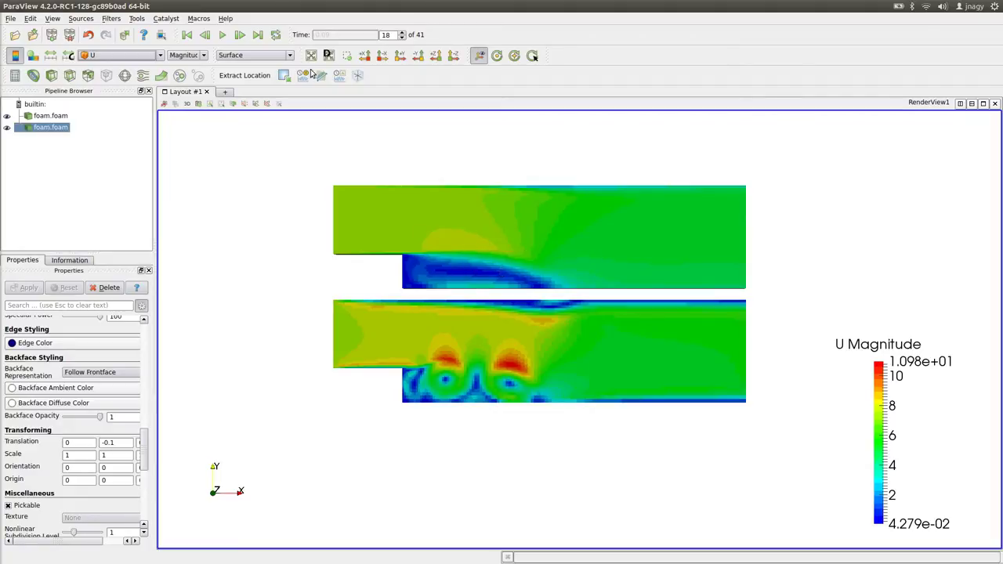
{"action": "left_click", "coordinate": [241, 37]}
{"action": "left_click", "coordinate": [241, 37]}
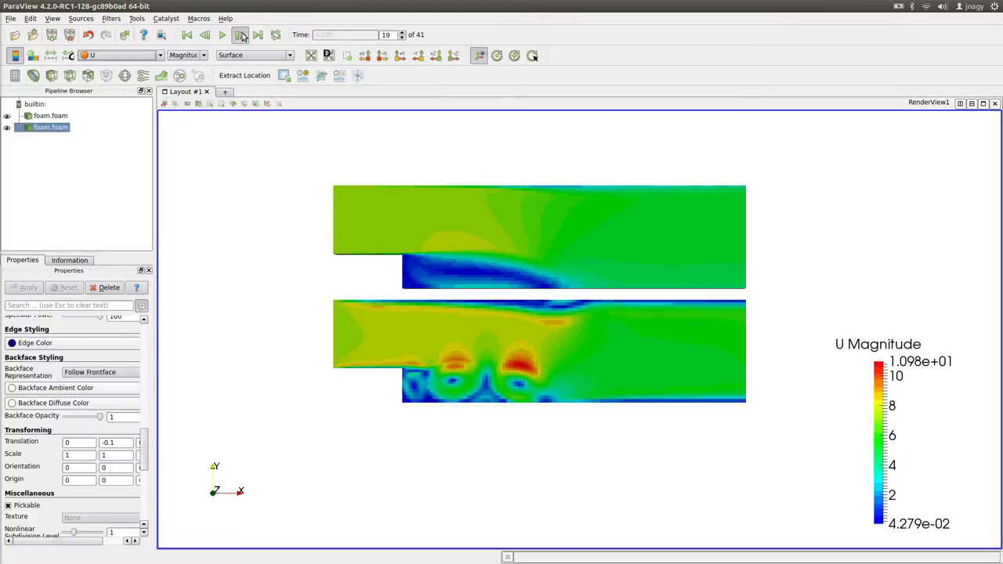
{"action": "left_click", "coordinate": [241, 37]}
{"action": "left_click", "coordinate": [241, 37]}
{"action": "left_click", "coordinate": [241, 37]}
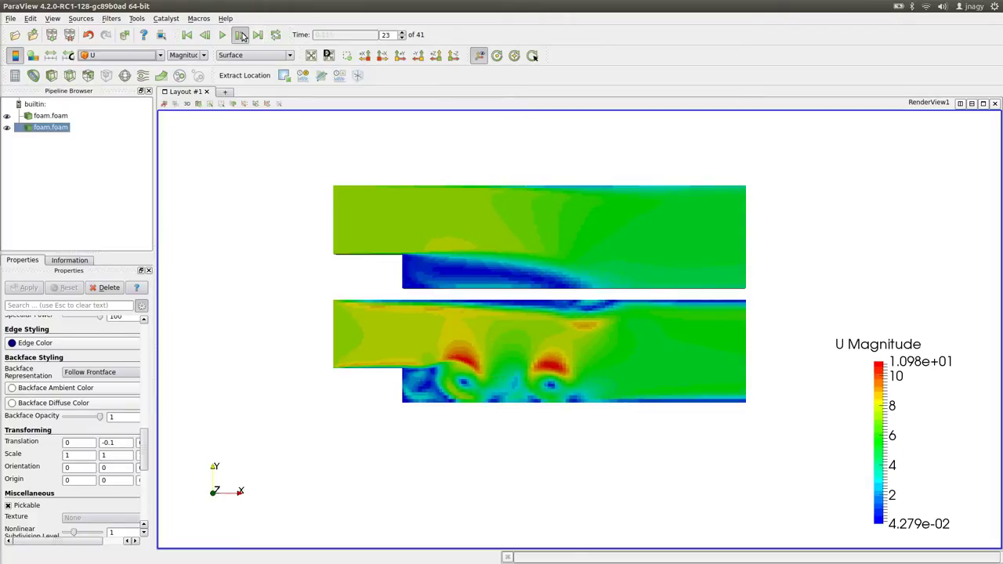
{"action": "left_click", "coordinate": [241, 37]}
{"action": "left_click", "coordinate": [241, 37]}
{"action": "left_click", "coordinate": [241, 36]}
{"action": "left_click", "coordinate": [241, 36]}
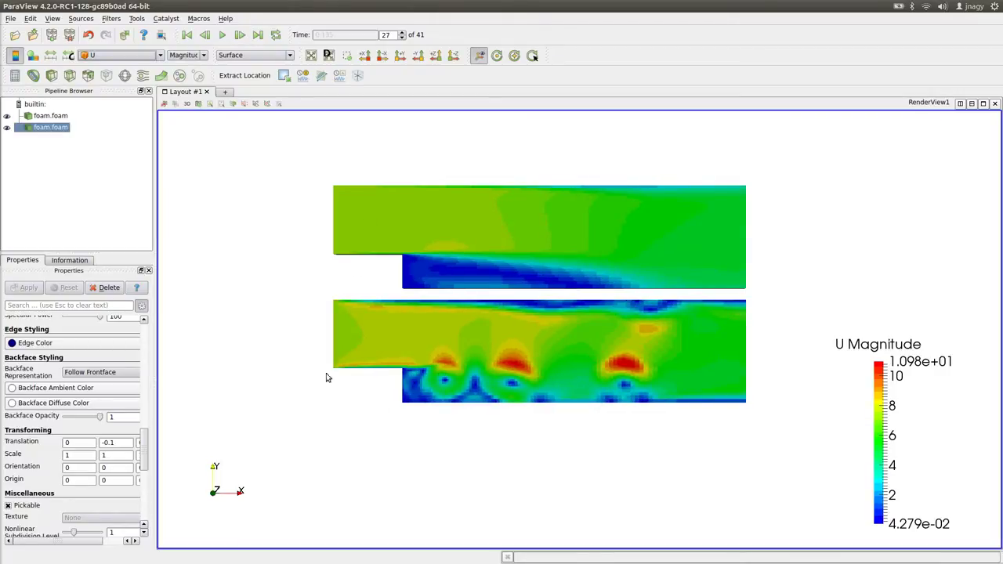
{"action": "left_click", "coordinate": [241, 35]}
{"action": "left_click", "coordinate": [240, 35]}
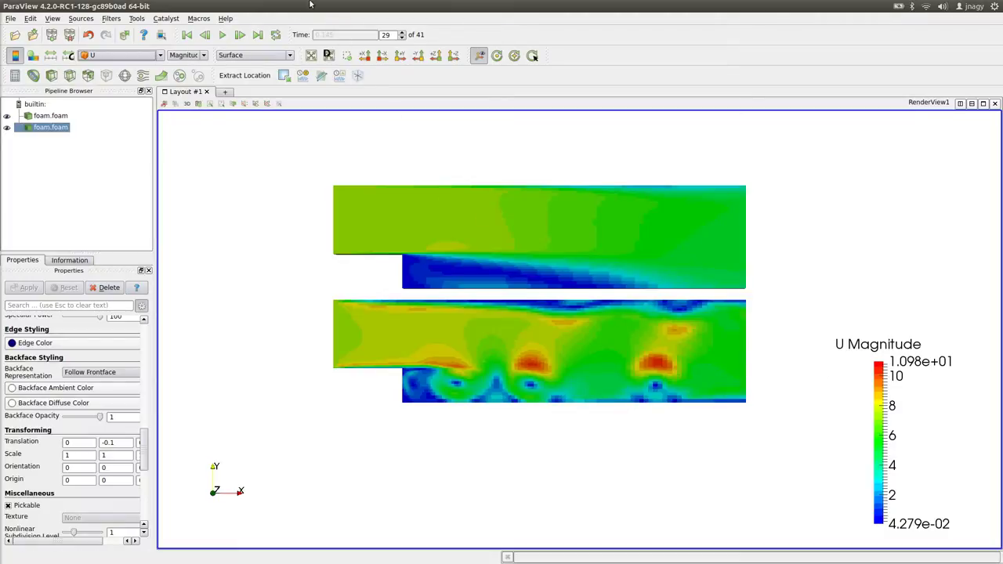
{"action": "left_click", "coordinate": [240, 36]}
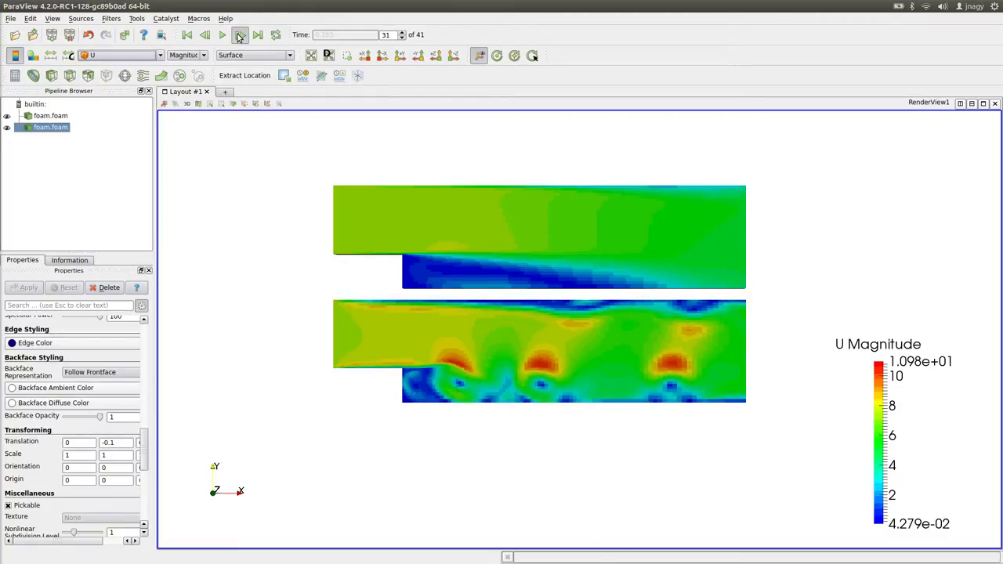
{"action": "left_click", "coordinate": [240, 36]}
{"action": "left_click", "coordinate": [240, 35]}
{"action": "left_click", "coordinate": [240, 35]}
{"action": "left_click", "coordinate": [239, 36]}
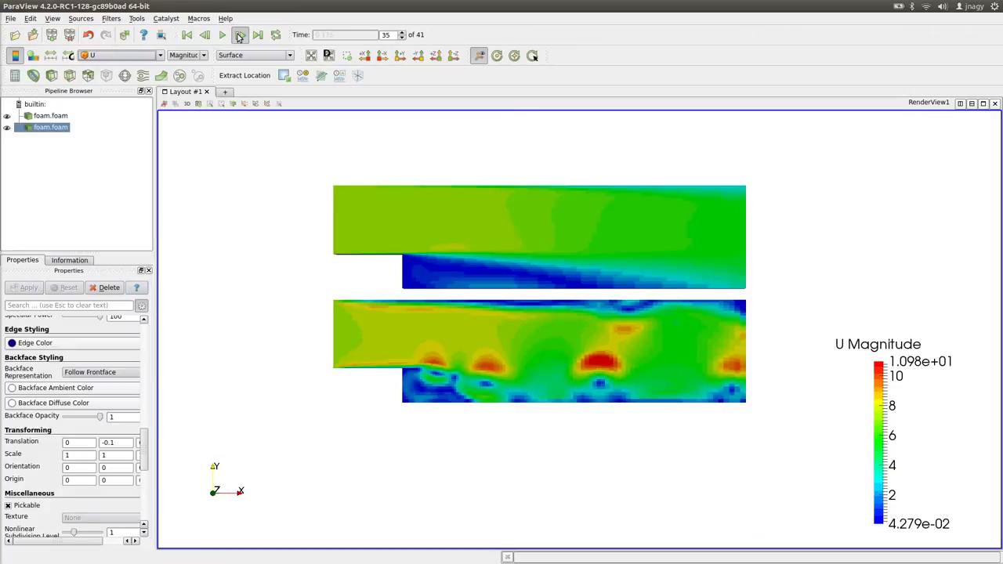
{"action": "left_click", "coordinate": [239, 35]}
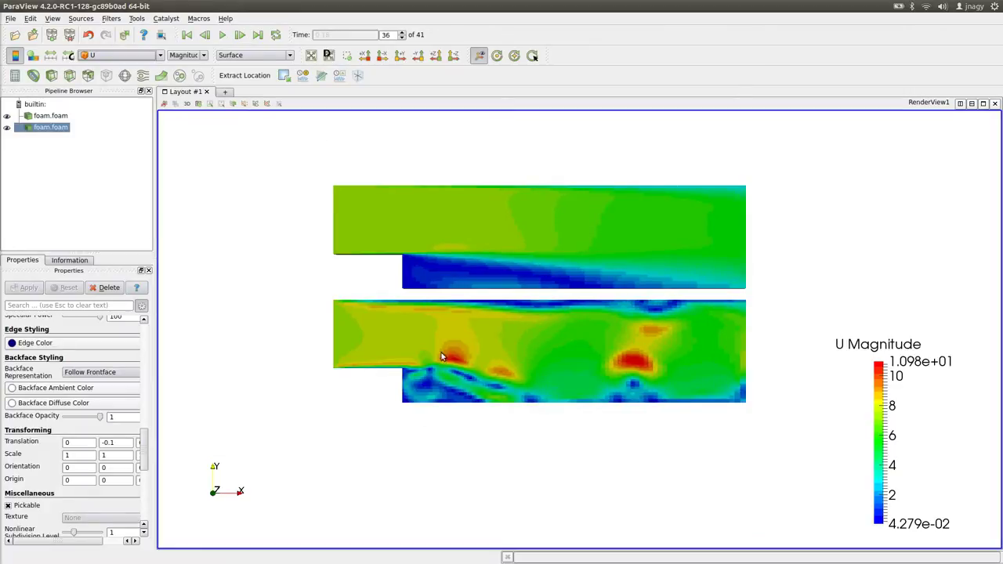
{"action": "left_click", "coordinate": [240, 36]}
{"action": "left_click", "coordinate": [239, 35]}
{"action": "left_click", "coordinate": [239, 35]}
{"action": "left_click", "coordinate": [239, 35]}
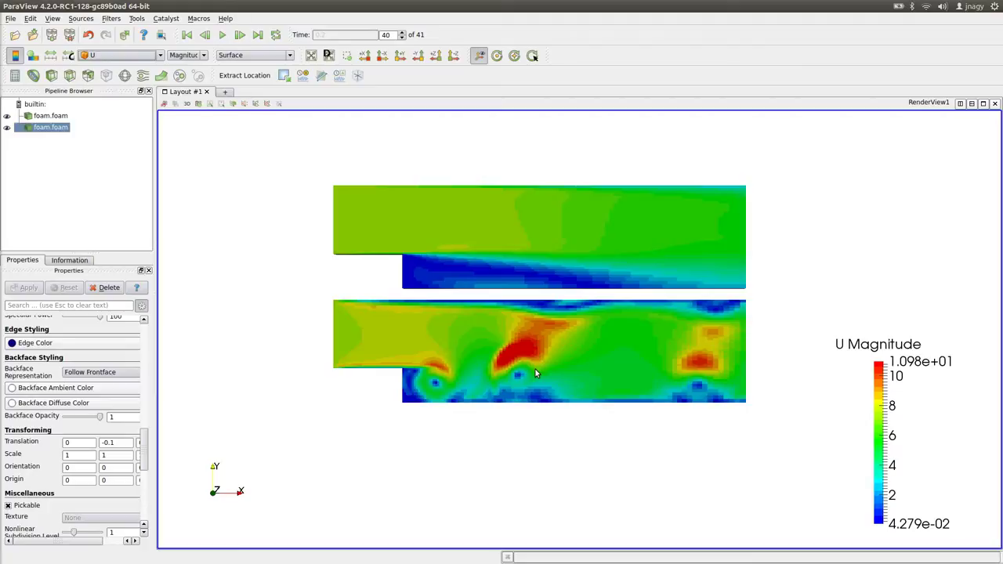
Switch to the terminal, change to the backwardFacingStep_oneEqEddy case directory and list its contents.
{"action": "key", "text": "alt+Tab"}
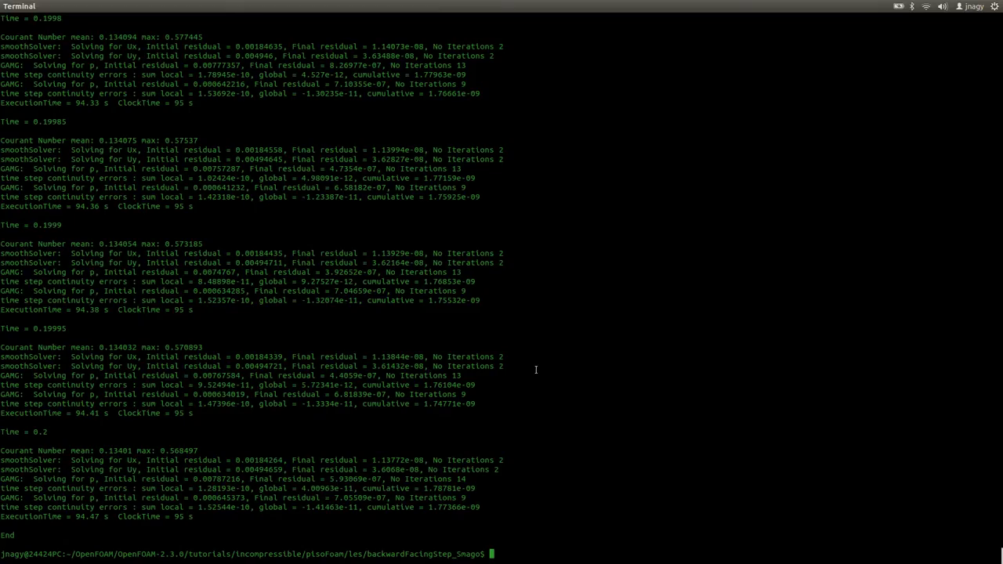
{"action": "type", "text": "cd .."}
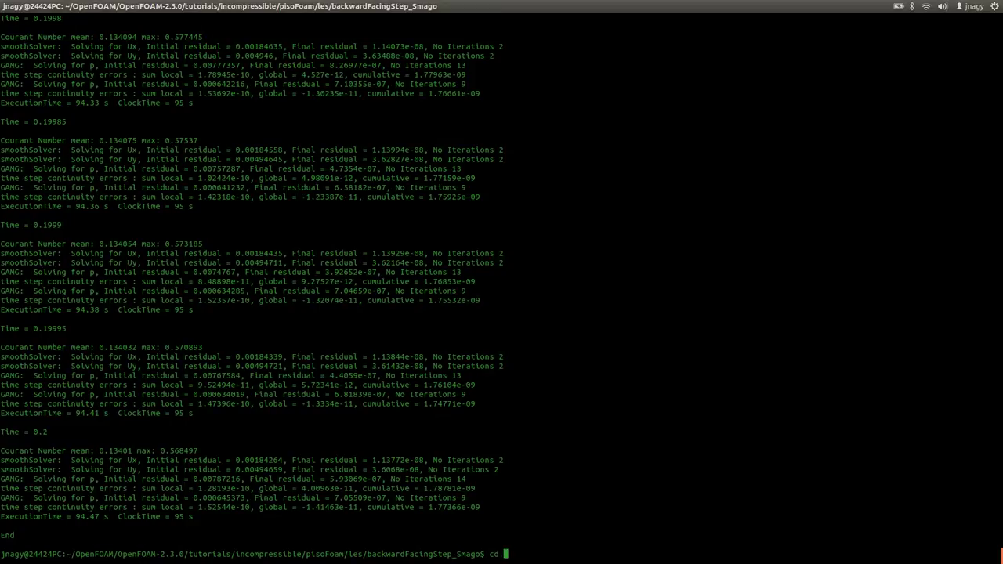
{"action": "key", "text": "Return"}
{"action": "type", "text": "cd ba"}
{"action": "key", "text": "Tab"}
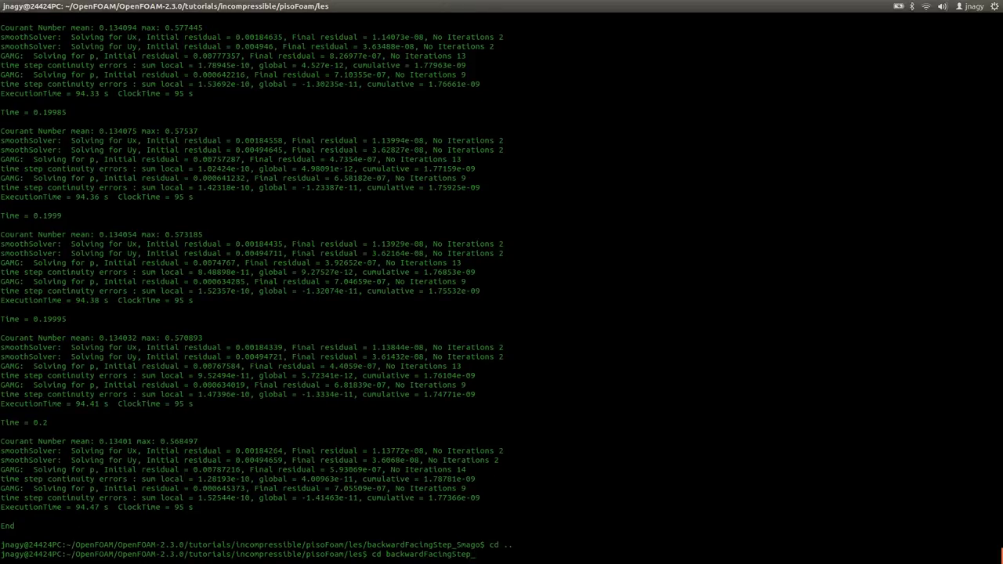
{"action": "type", "text": "o"}
{"action": "key", "text": "Tab"}
{"action": "key", "text": "Return"}
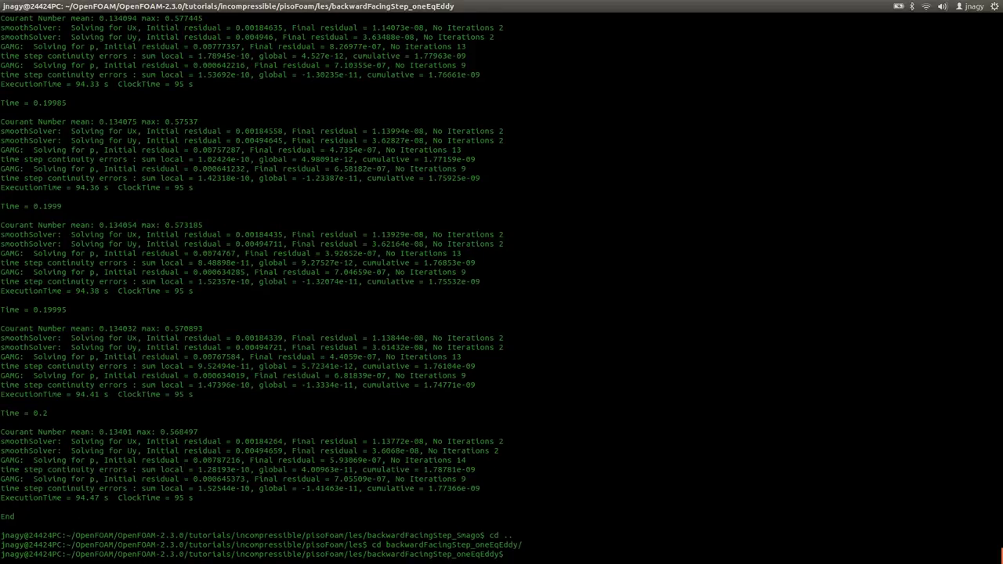
{"action": "type", "text": "ls"}
{"action": "key", "text": "Return"}
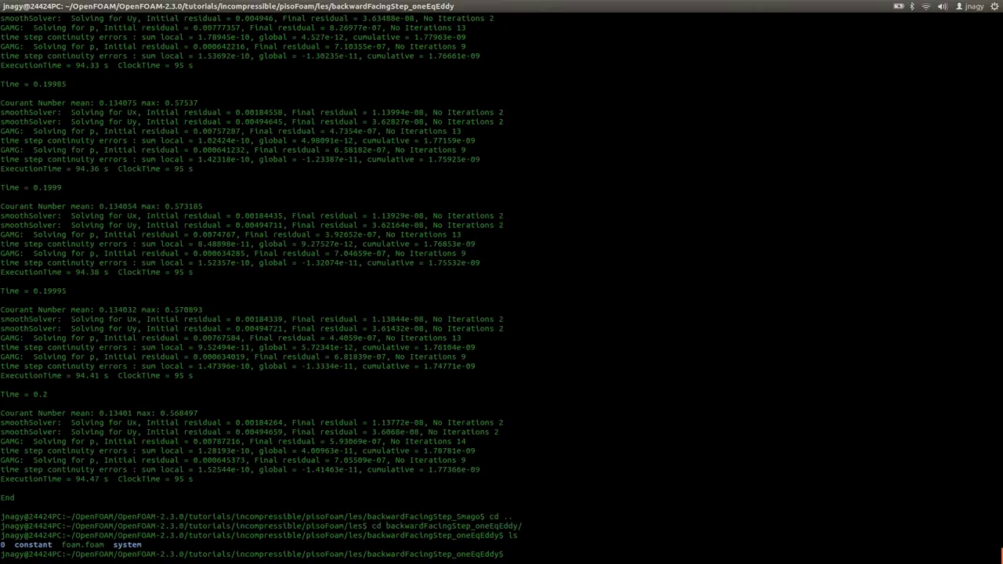
Remove the epsilon, k and nut files from the case's 0 directory and list the remaining files.
{"action": "type", "text": "cd 0"}
{"action": "key", "text": "Return"}
{"action": "type", "text": "ls"}
{"action": "key", "text": "Return"}
{"action": "type", "text": "rm epsilon k "}
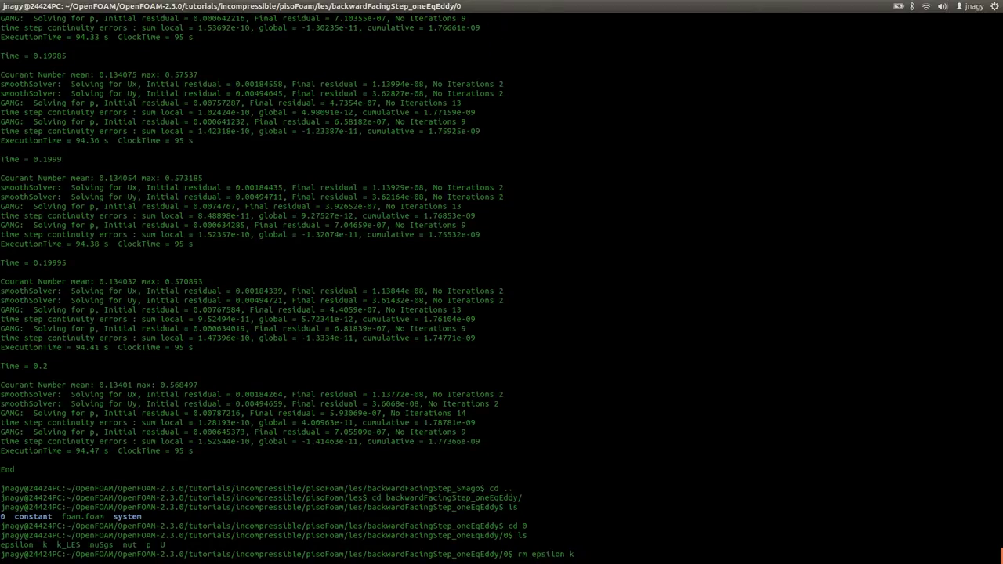
{"action": "type", "text": "nut"}
{"action": "key", "text": "Return"}
{"action": "type", "text": "ls"}
{"action": "key", "text": "Return"}
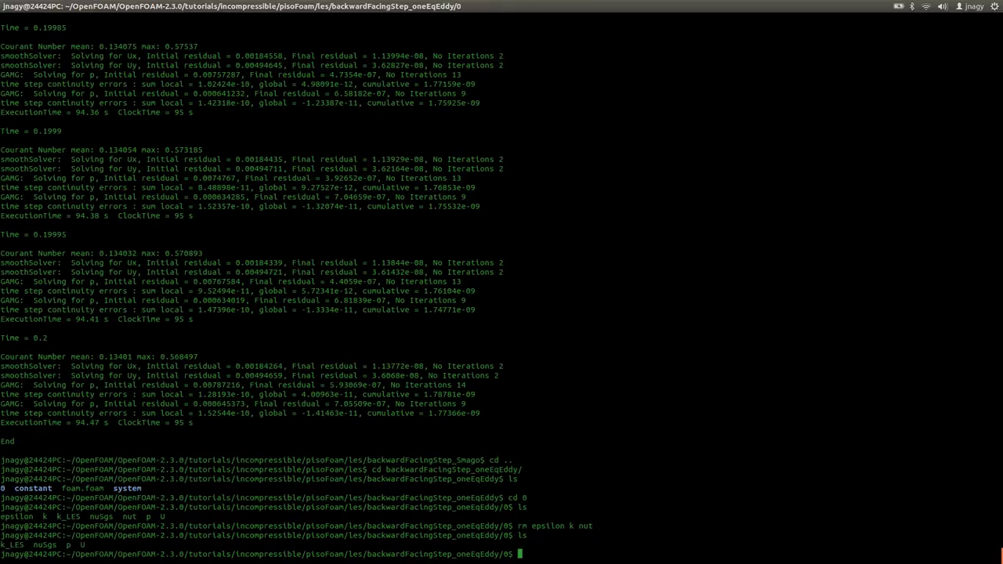
Rename k_LES to k in the 0 directory and list the files.
{"action": "type", "text": "mv k_LES k"}
{"action": "key", "text": "Return"}
{"action": "type", "text": "ls"}
{"action": "key", "text": "Return"}
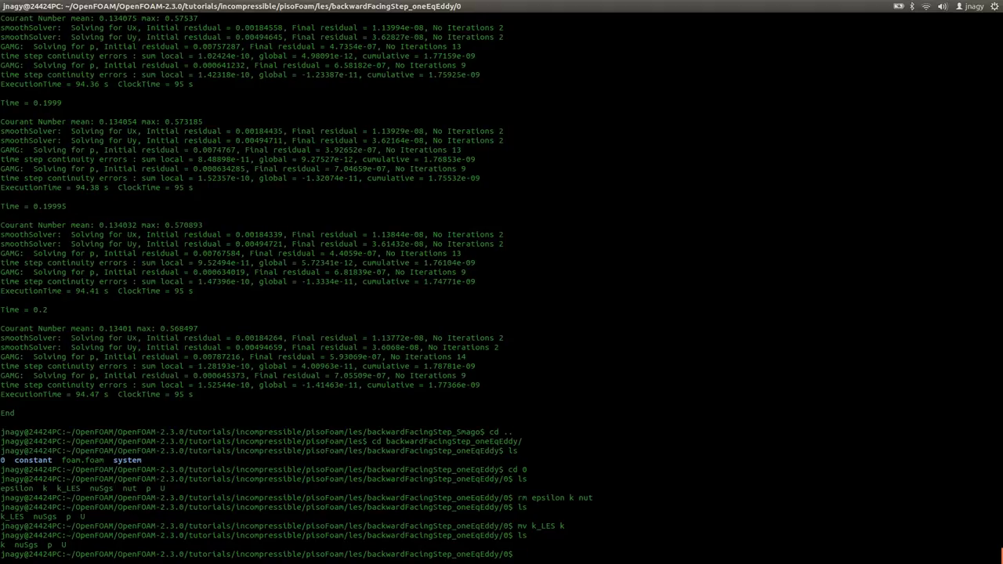
Change to the oneEqEddy case's constant directory and list its files.
{"action": "type", "text": "cd .."}
{"action": "key", "text": "Return"}
{"action": "type", "text": "cd constant/"}
{"action": "key", "text": "Return"}
{"action": "type", "text": "ls"}
{"action": "key", "text": "Return"}
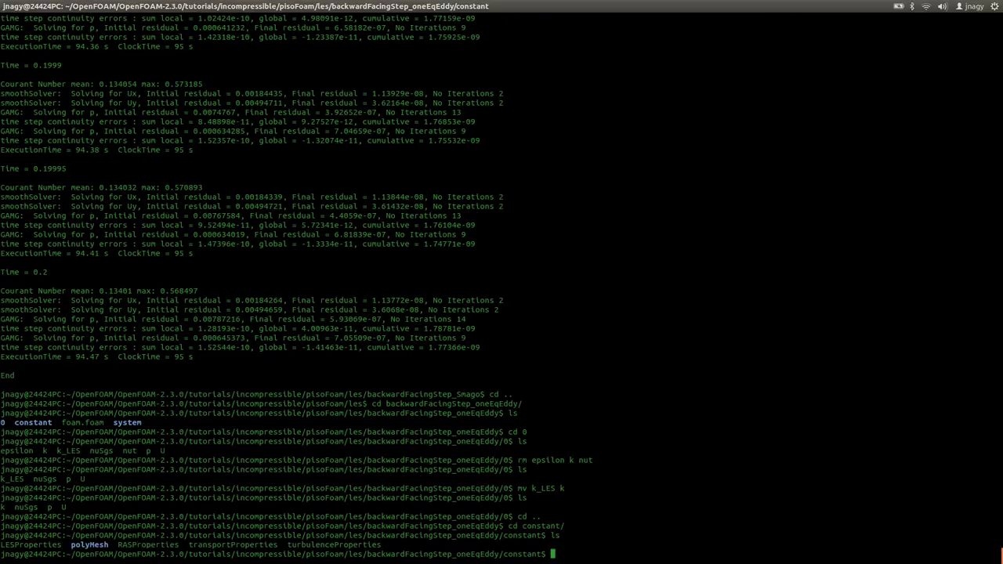
Edit turbulenceProperties in nano, uncommenting the LESModel simulationType and commenting out the RASModel line, and save the file.
{"action": "type", "text": "nano tu"}
{"action": "key", "text": "Tab"}
{"action": "key", "text": "Return"}
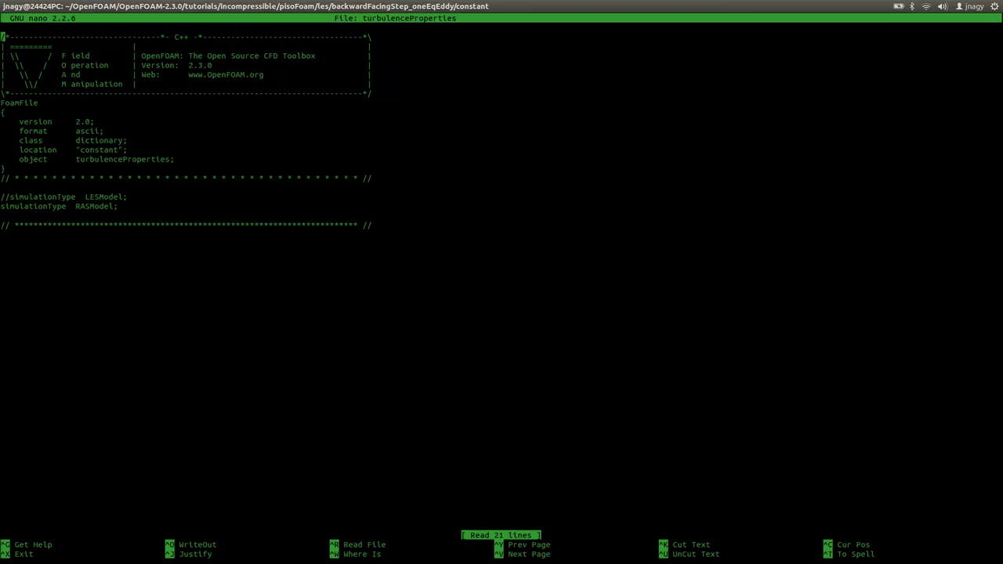
{"action": "key", "text": "Down"}
{"action": "key", "text": "Down"}
{"action": "key", "text": "Down"}
{"action": "key", "text": "Down"}
{"action": "key", "text": "Down"}
{"action": "key", "text": "Down"}
{"action": "key", "text": "Down"}
{"action": "key", "text": "Down"}
{"action": "key", "text": "Down"}
{"action": "key", "text": "Down"}
{"action": "key", "text": "Down"}
{"action": "key", "text": "Down"}
{"action": "key", "text": "Down"}
{"action": "key", "text": "Down"}
{"action": "key", "text": "Down"}
{"action": "key", "text": "Down"}
{"action": "key", "text": "Down"}
{"action": "type", "text": "//"}
{"action": "key", "text": "Up"}
{"action": "key", "text": "BackSpace"}
{"action": "key", "text": "BackSpace"}
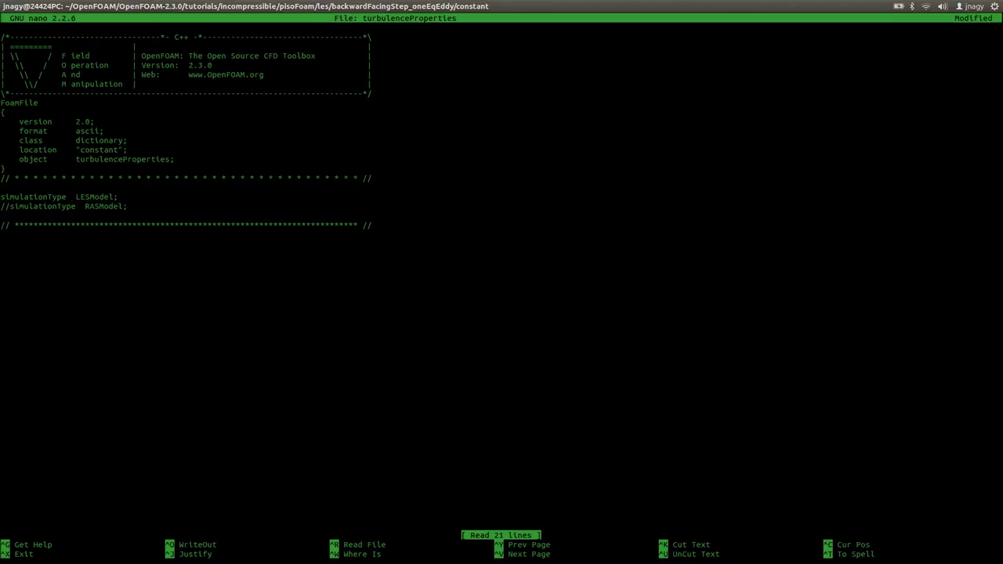
{"action": "key", "text": "ctrl+x"}
{"action": "key", "text": "y"}
{"action": "key", "text": "Return"}
Open LESProperties in nano to check which LESModel is selected, and close the file.
{"action": "type", "text": "nano L"}
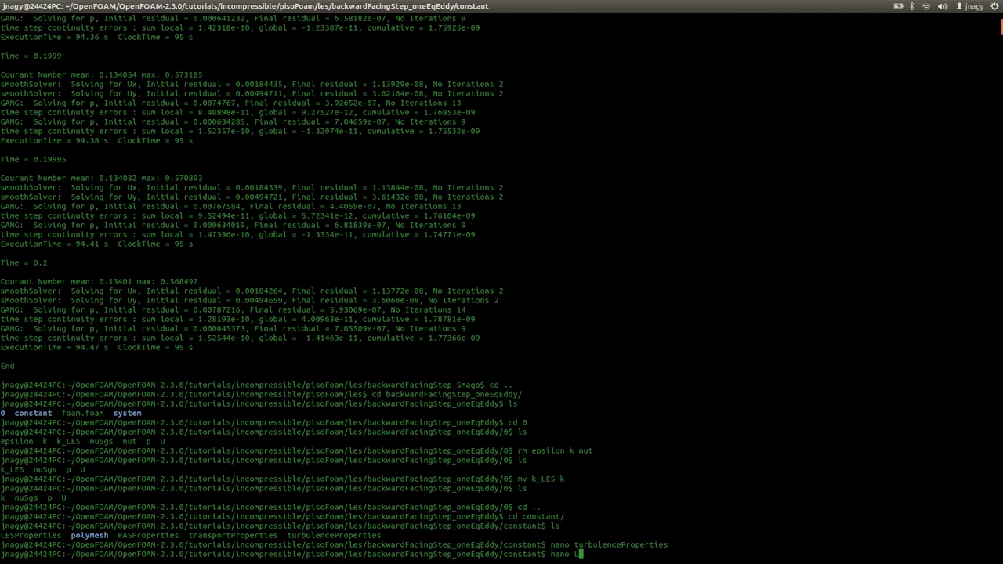
{"action": "key", "text": "Tab"}
{"action": "key", "text": "Return"}
{"action": "key", "text": "Down"}
{"action": "key", "text": "Down"}
{"action": "key", "text": "Down"}
{"action": "key", "text": "Down"}
{"action": "key", "text": "Down"}
{"action": "key", "text": "Down"}
{"action": "key", "text": "Down"}
{"action": "key", "text": "Down"}
{"action": "key", "text": "Down"}
{"action": "key", "text": "Down"}
{"action": "key", "text": "Down"}
{"action": "key", "text": "Down"}
{"action": "key", "text": "Down"}
{"action": "key", "text": "Down"}
{"action": "key", "text": "Down"}
{"action": "key", "text": "Down"}
{"action": "key", "text": "Down"}
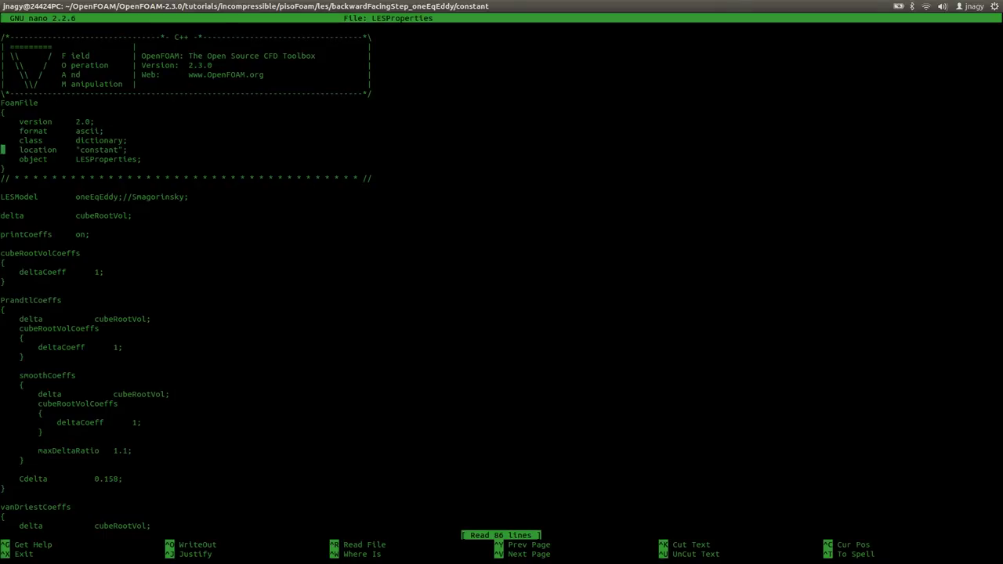
{"action": "double_click", "coordinate": [97, 197]}
{"action": "key", "text": "ctrl+x"}
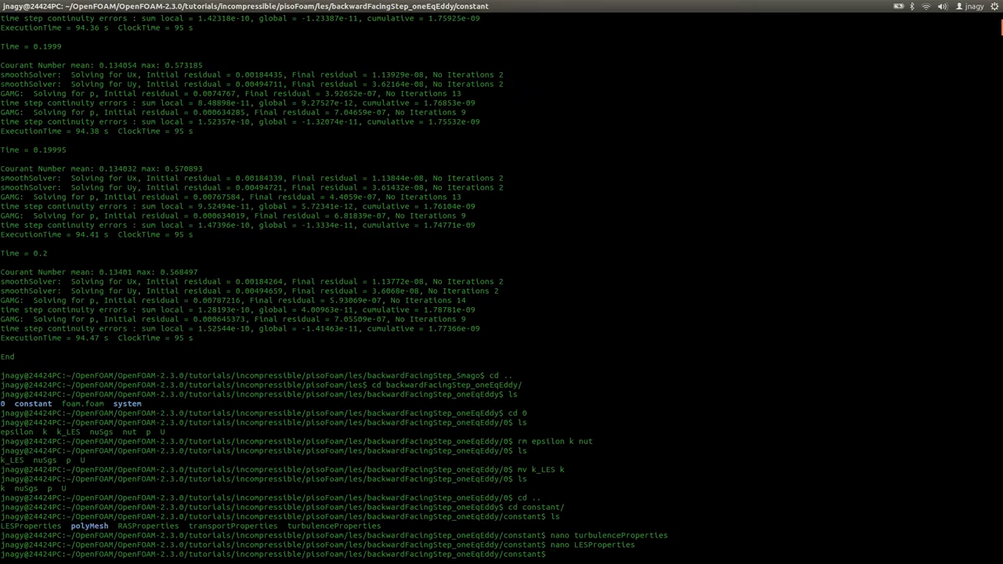
Return to the backwardFacingStep_oneEqEddy case directory, list its contents and run the pisoFoam solver.
{"action": "type", "text": "cd .."}
{"action": "key", "text": "Return"}
{"action": "type", "text": "ls"}
{"action": "key", "text": "Return"}
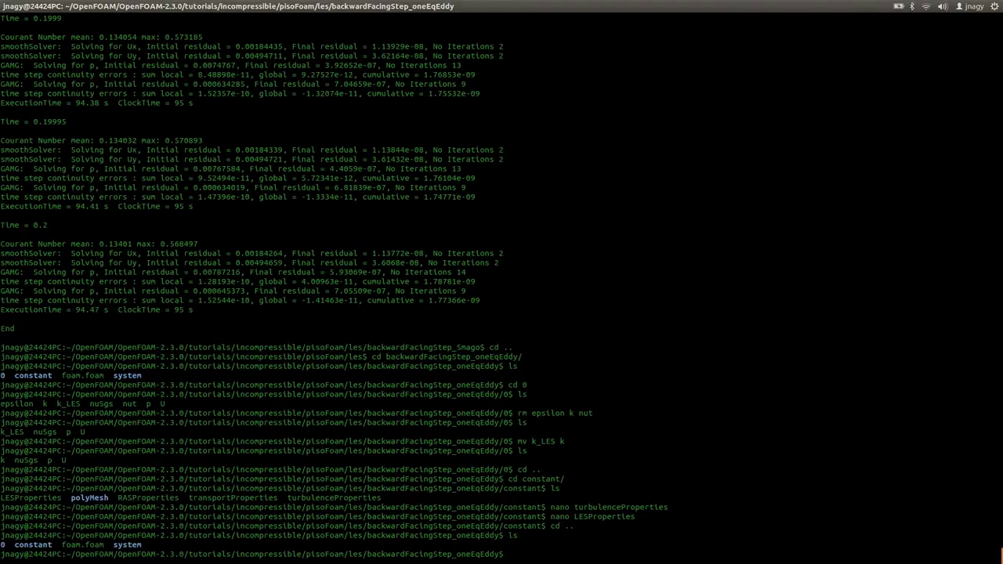
{"action": "type", "text": "pisoFoam"}
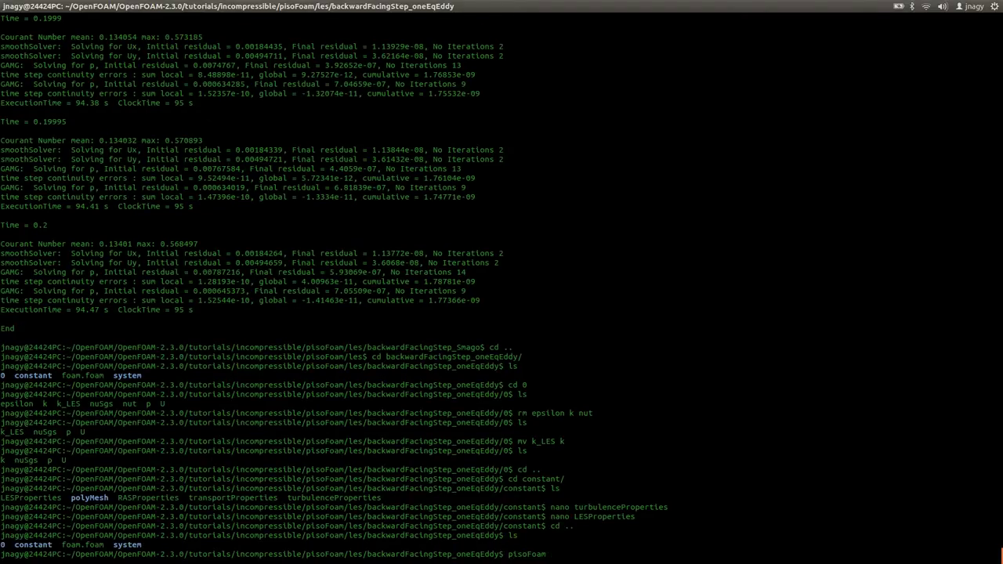
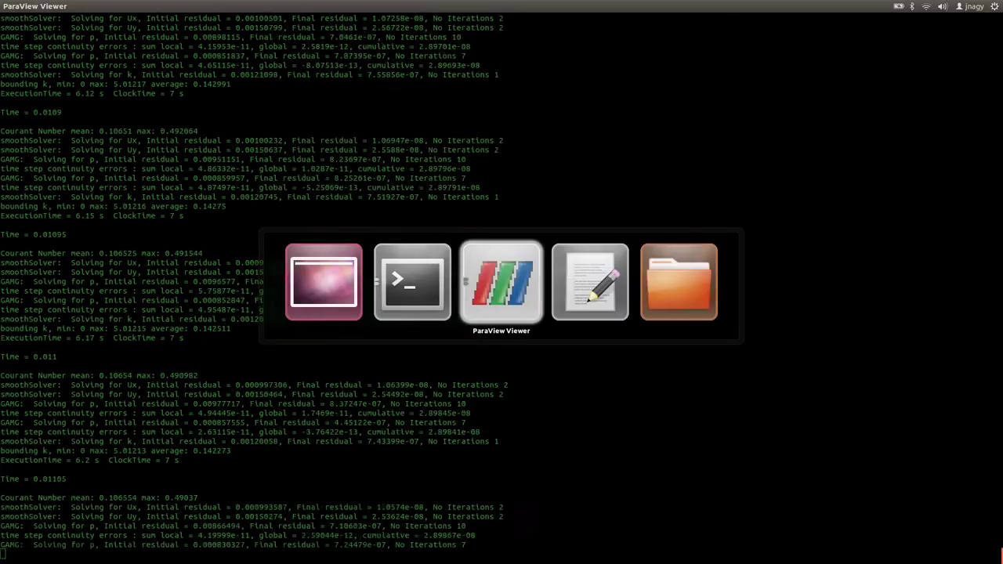
Switch to ParaView and orbit around both results, and view the one equation model slide in the document viewer.
{"action": "key", "text": "alt+Tab"}
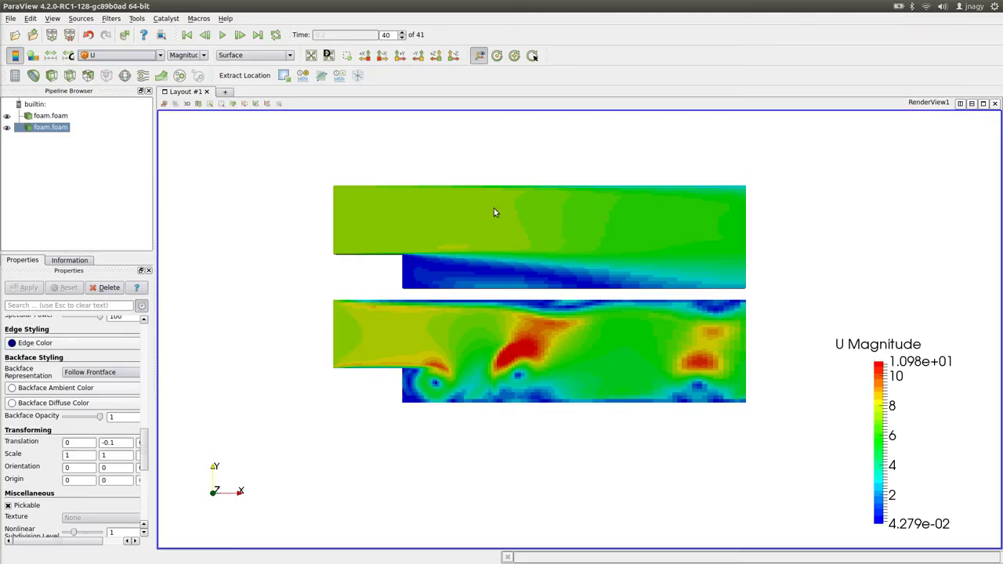
{"action": "left_click_drag", "start_coordinate": [682, 298], "coordinate": [597, 277]}
{"action": "key", "text": "alt+Tab"}
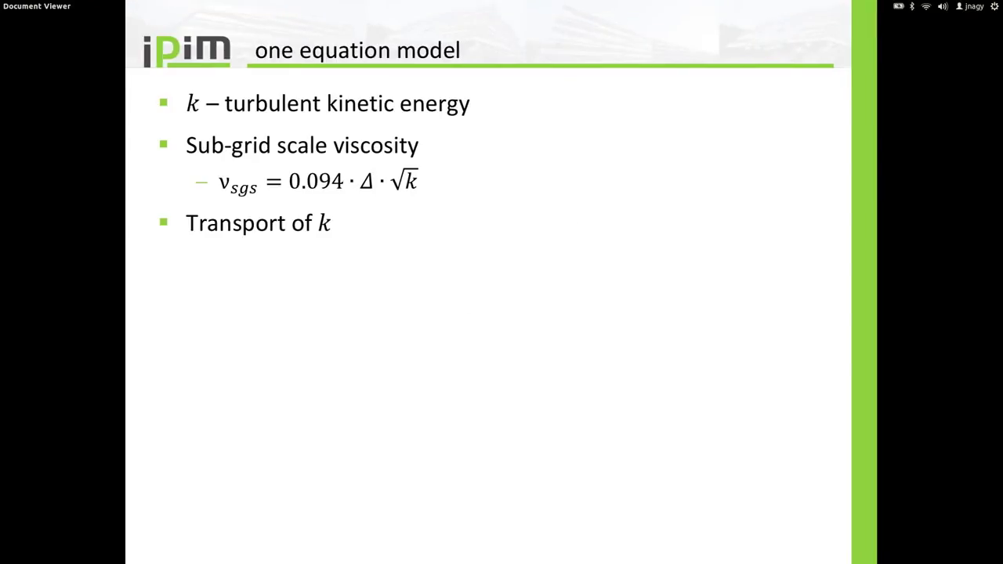
{"action": "key", "text": "F5"}
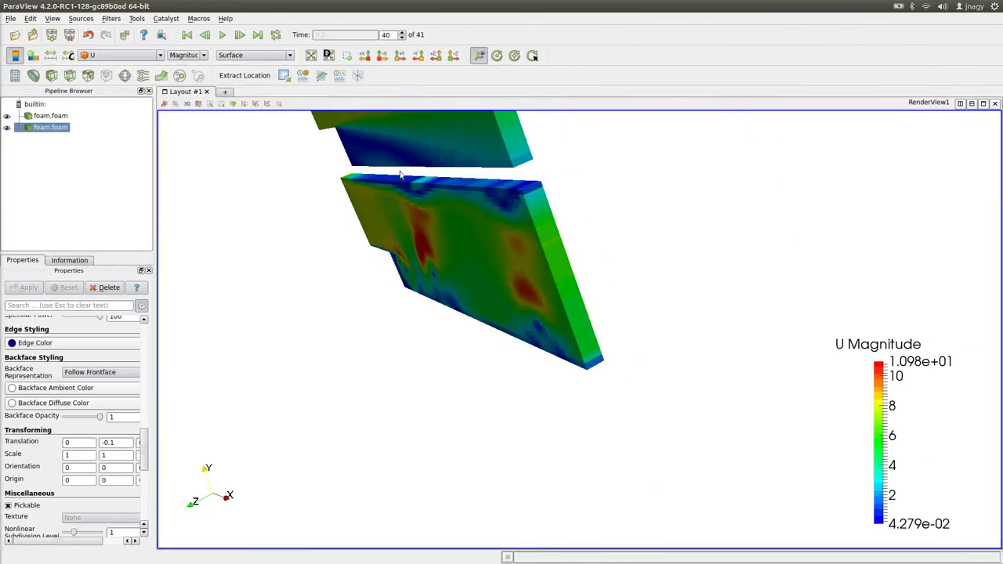
Back in ParaView, display the Smago result as Surface With Edges, with its lower outlet corner in close view.
{"action": "left_click_drag", "start_coordinate": [447, 269], "coordinate": [576, 298]}
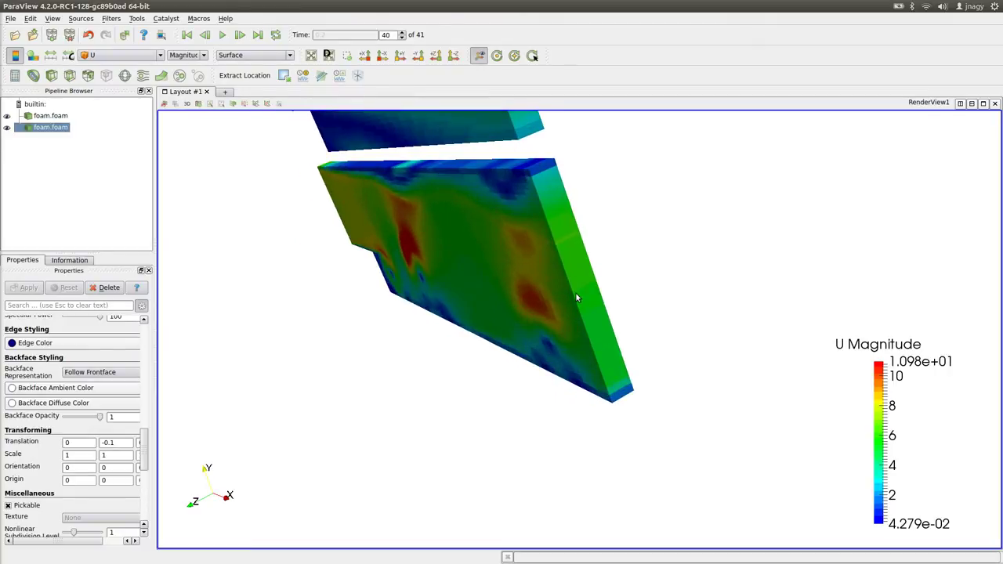
{"action": "left_click_drag", "start_coordinate": [571, 359], "coordinate": [647, 439]}
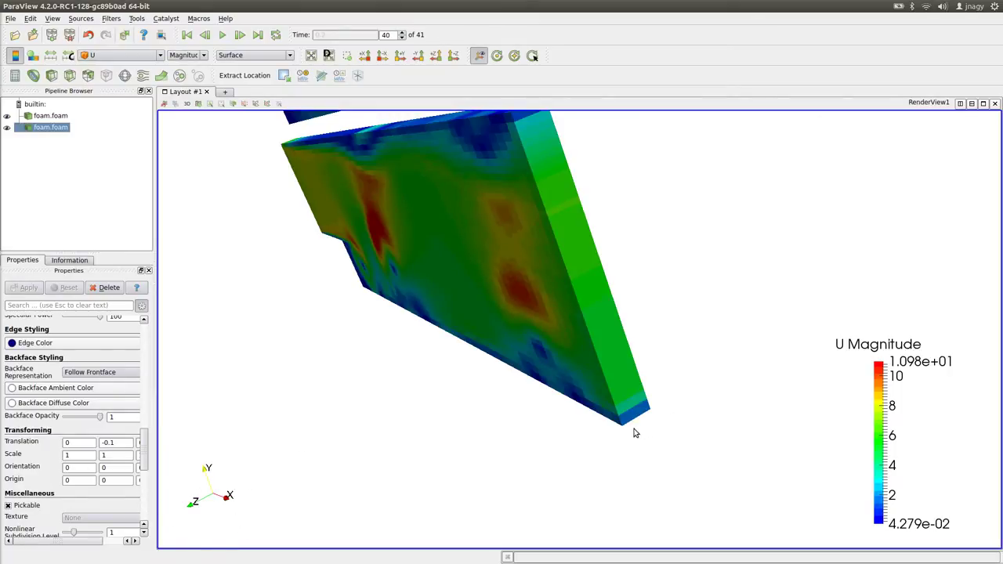
{"action": "left_click_drag", "start_coordinate": [615, 382], "coordinate": [605, 167]}
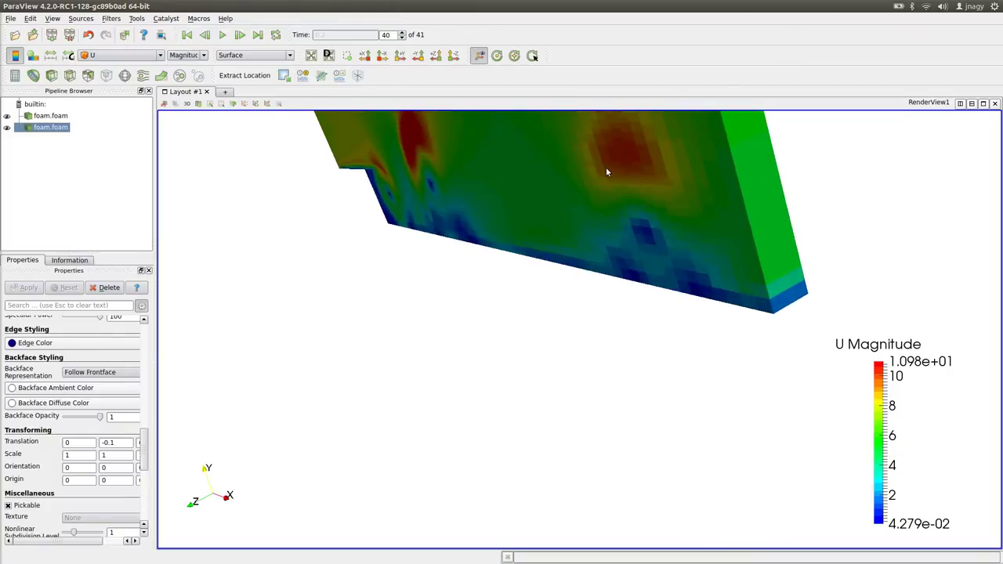
{"action": "left_click", "coordinate": [243, 56]}
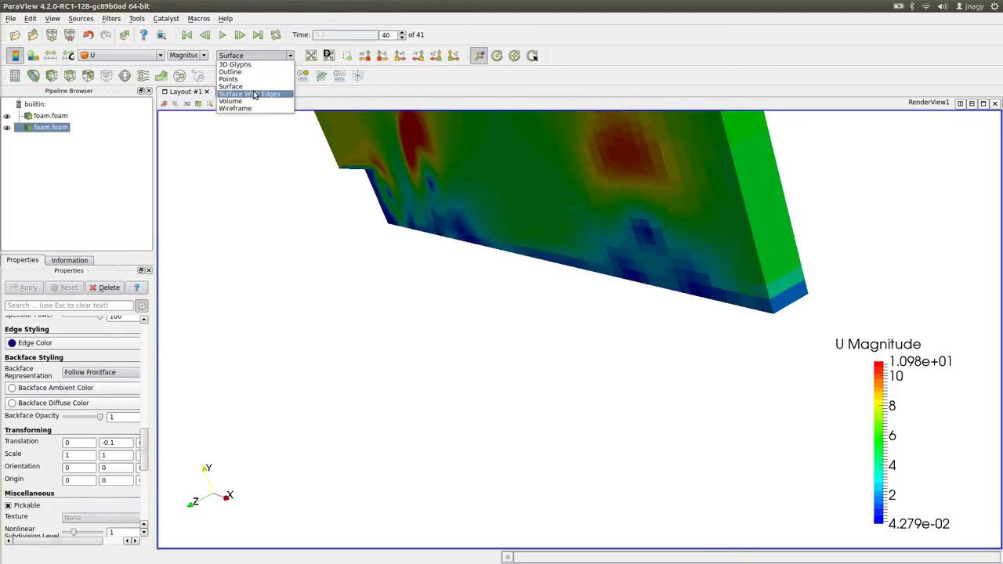
{"action": "left_click", "coordinate": [254, 94]}
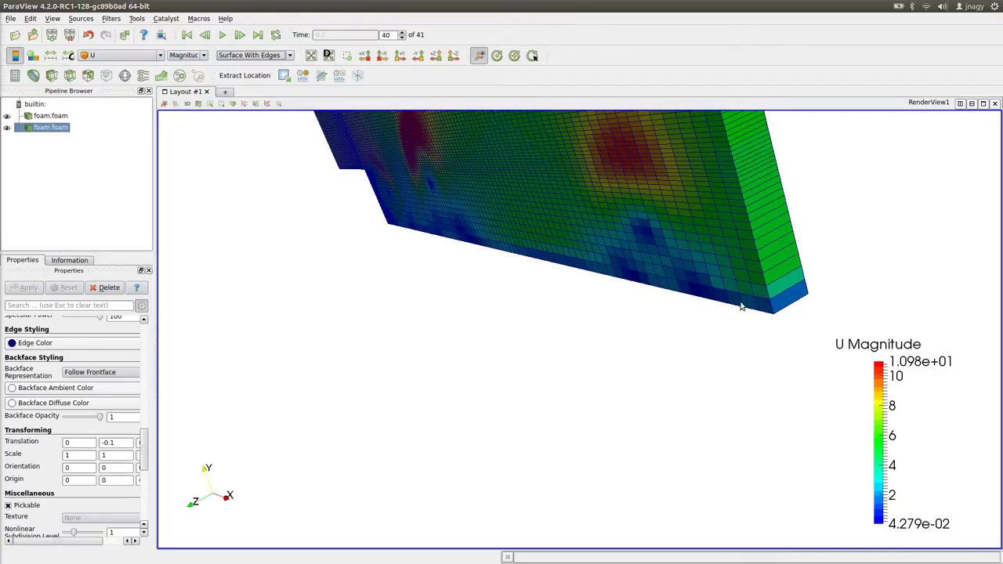
Switch to the document viewer to read the one equation model slide, and return to ParaView.
{"action": "key", "text": "alt+Tab"}
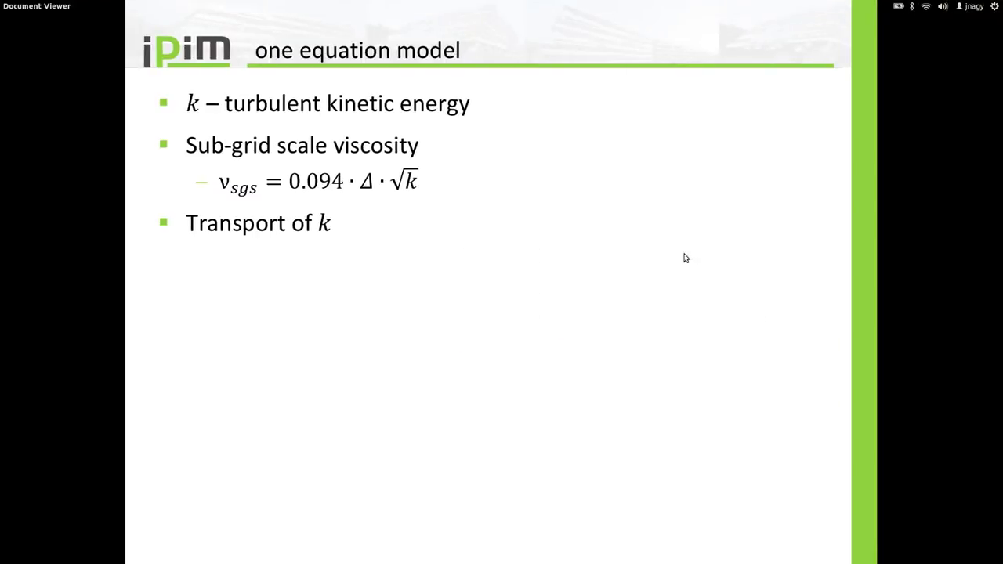
{"action": "key", "text": "F5"}
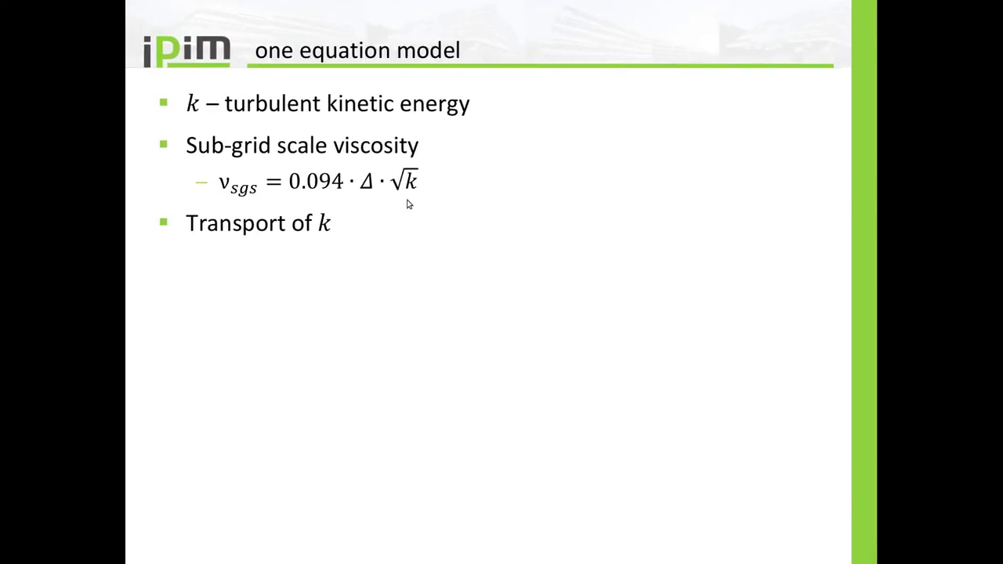
{"action": "key", "text": "alt+Tab"}
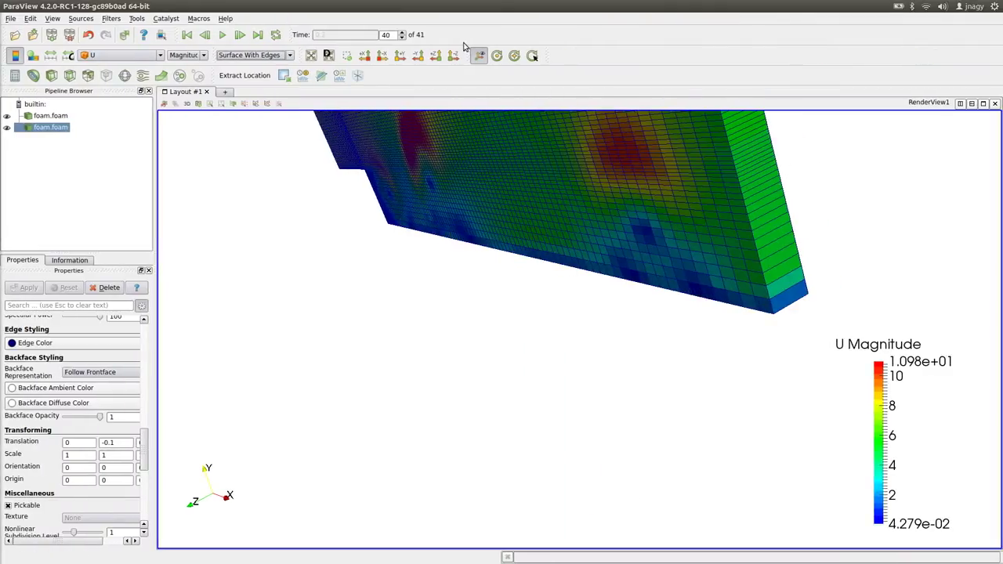
Orient the view along the Z axis and display the Smago result as Surface without mesh edges.
{"action": "left_click", "coordinate": [456, 57]}
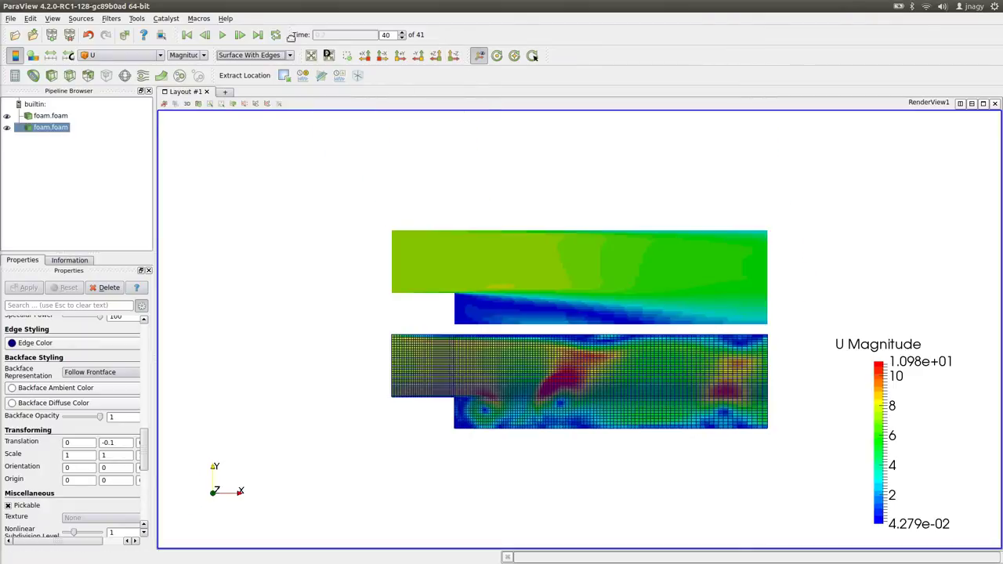
{"action": "left_click", "coordinate": [266, 55]}
{"action": "left_click", "coordinate": [251, 87]}
{"action": "left_click_drag", "start_coordinate": [605, 249], "coordinate": [585, 240]}
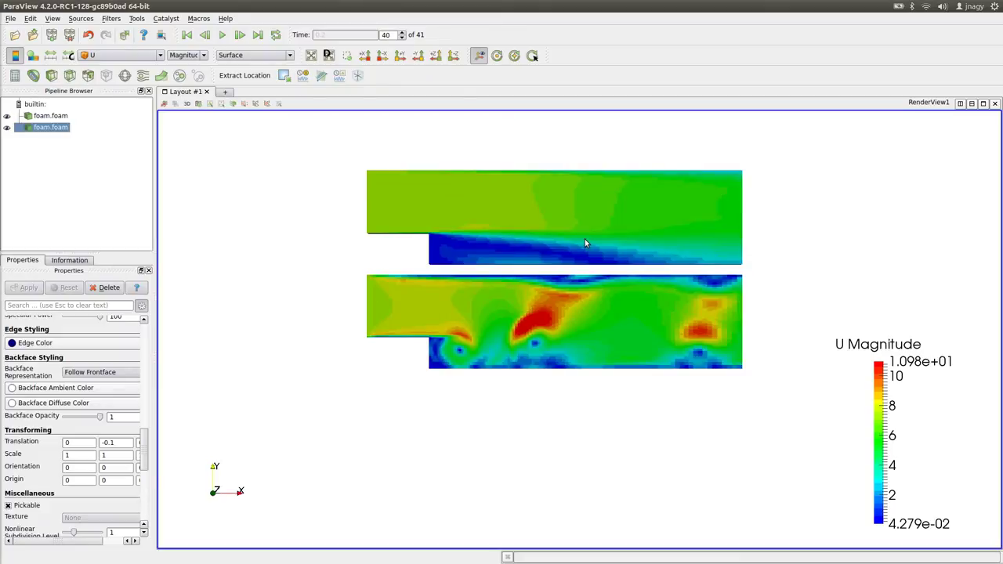
Load foam.foam from the backwardFacingStep_oneEqEddy case directory into the pipeline.
{"action": "key", "text": "alt+Tab"}
{"action": "left_click", "coordinate": [15, 35]}
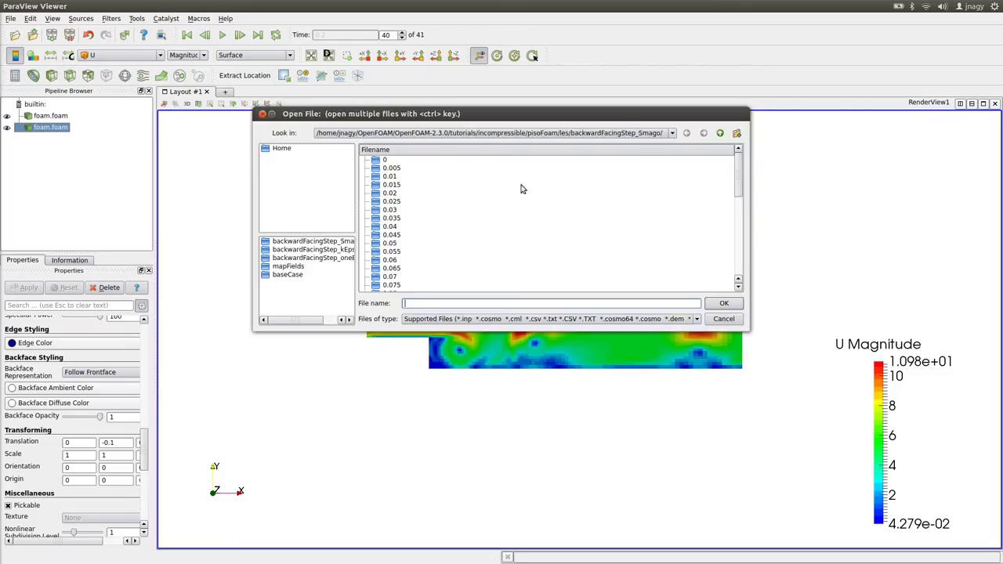
{"action": "left_click", "coordinate": [720, 134]}
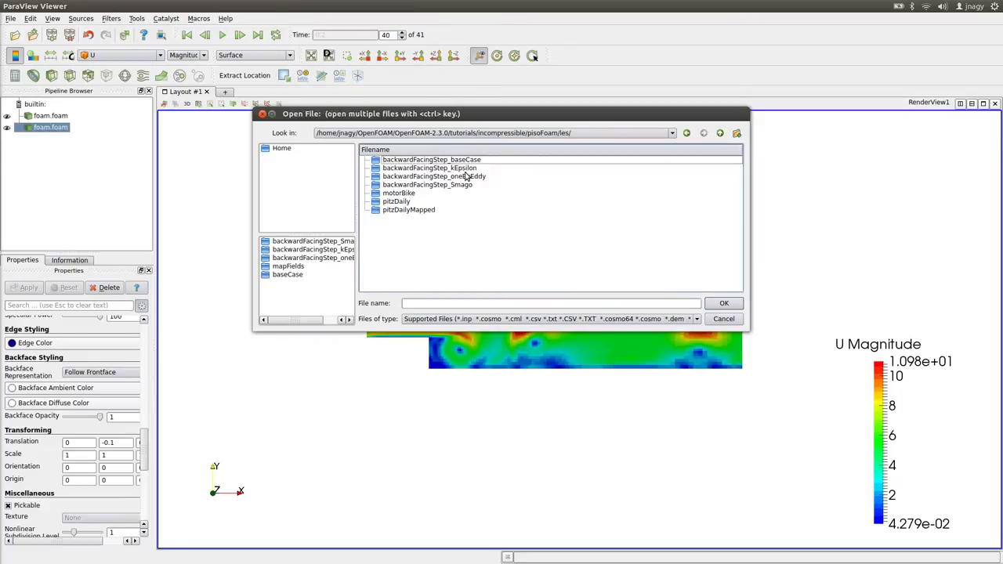
{"action": "double_click", "coordinate": [466, 177]}
{"action": "scroll", "coordinate": [443, 232], "scroll_direction": "down", "scroll_amount": 8}
{"action": "double_click", "coordinate": [400, 283]}
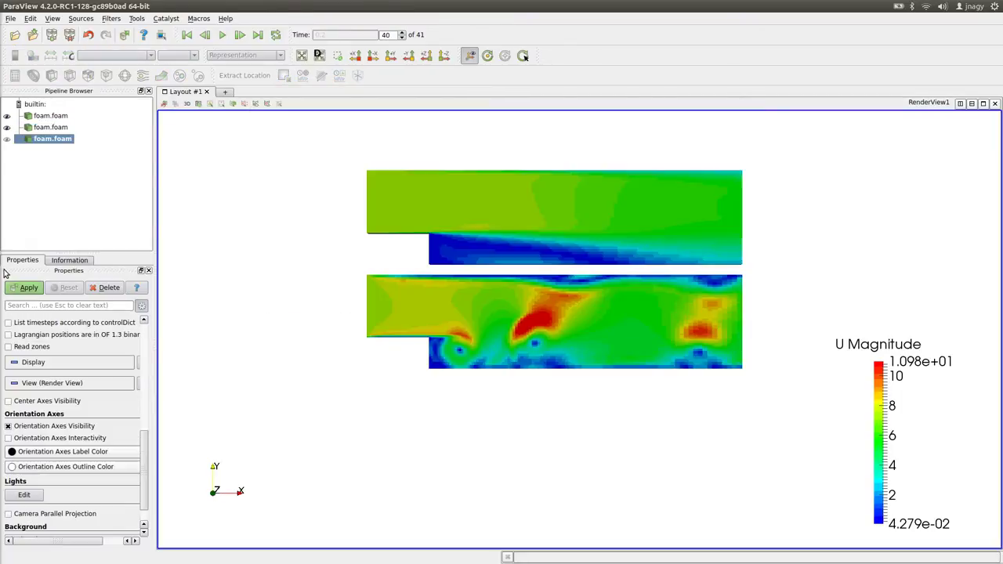
{"action": "left_click", "coordinate": [28, 287]}
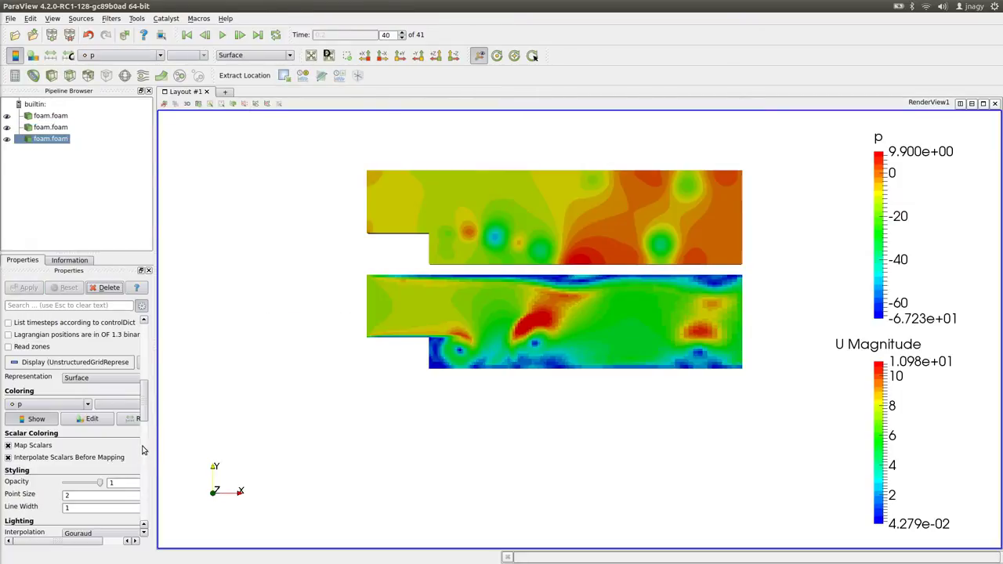
Set the oneEqEddy result's Y translation to -0.2 and color it by U.
{"action": "scroll", "coordinate": [145, 441], "scroll_direction": "down", "scroll_amount": 10}
{"action": "left_click_drag", "start_coordinate": [125, 444], "coordinate": [80, 443]}
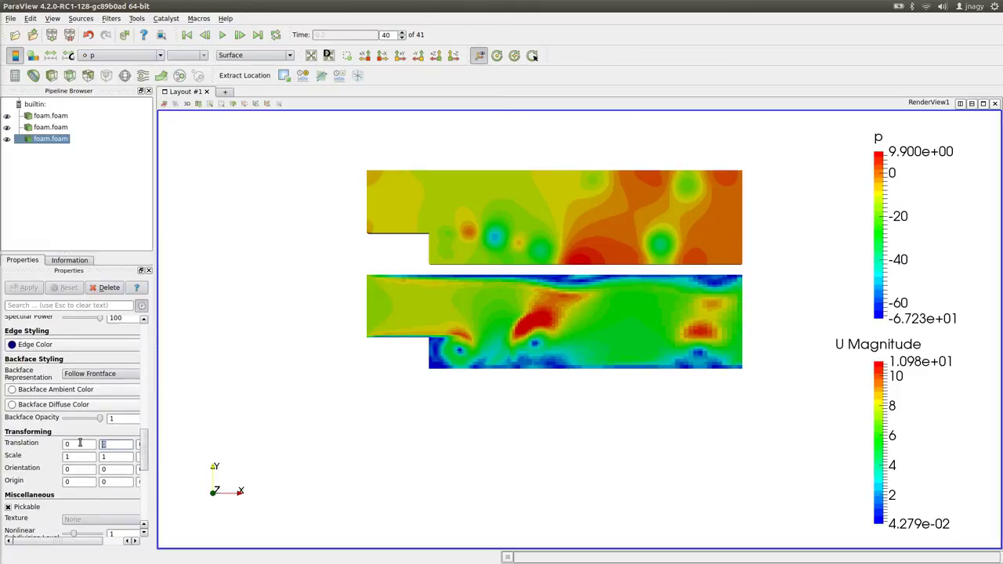
{"action": "type", "text": "-0.2"}
{"action": "key", "text": "Tab"}
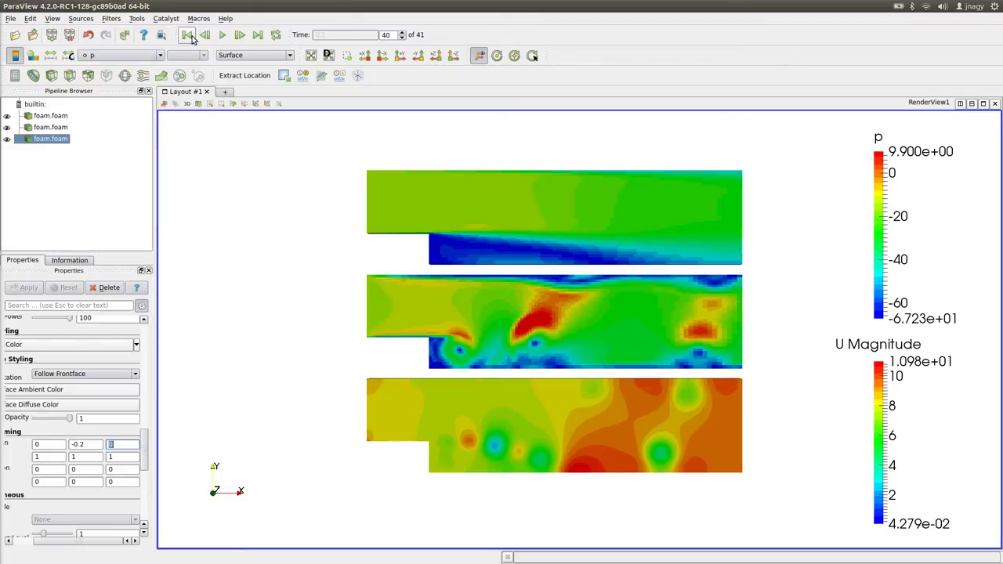
{"action": "left_click", "coordinate": [153, 56]}
{"action": "left_click", "coordinate": [106, 100]}
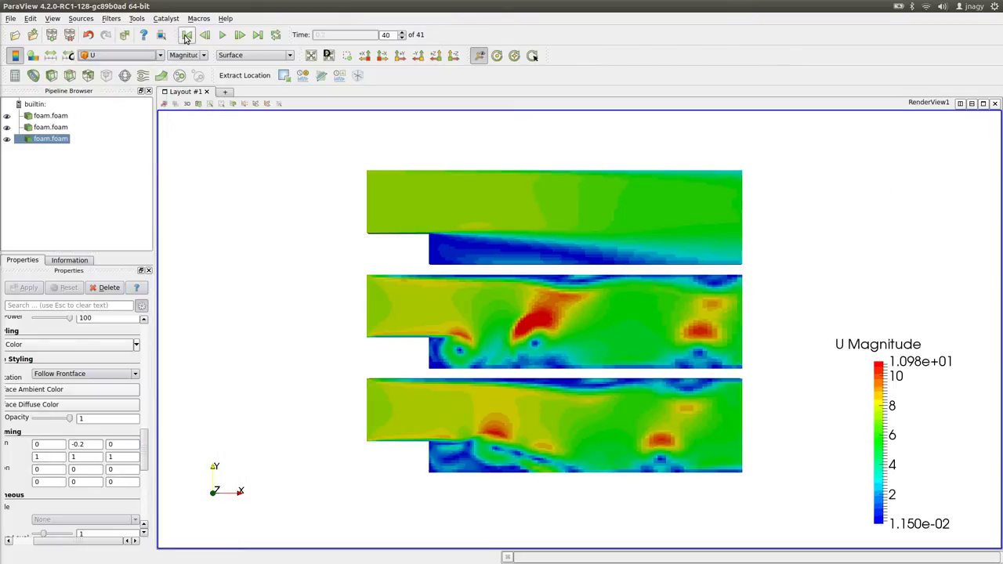
Go to the first time step and advance frame by frame to time step 40, comparing the velocity in all three results.
{"action": "left_click", "coordinate": [186, 35]}
{"action": "left_click", "coordinate": [239, 36]}
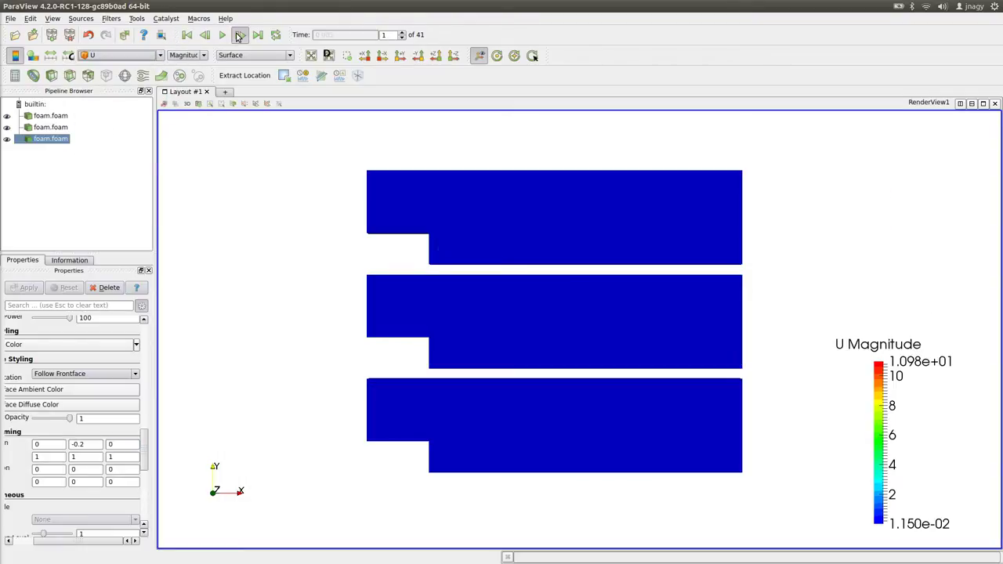
{"action": "left_click", "coordinate": [239, 36]}
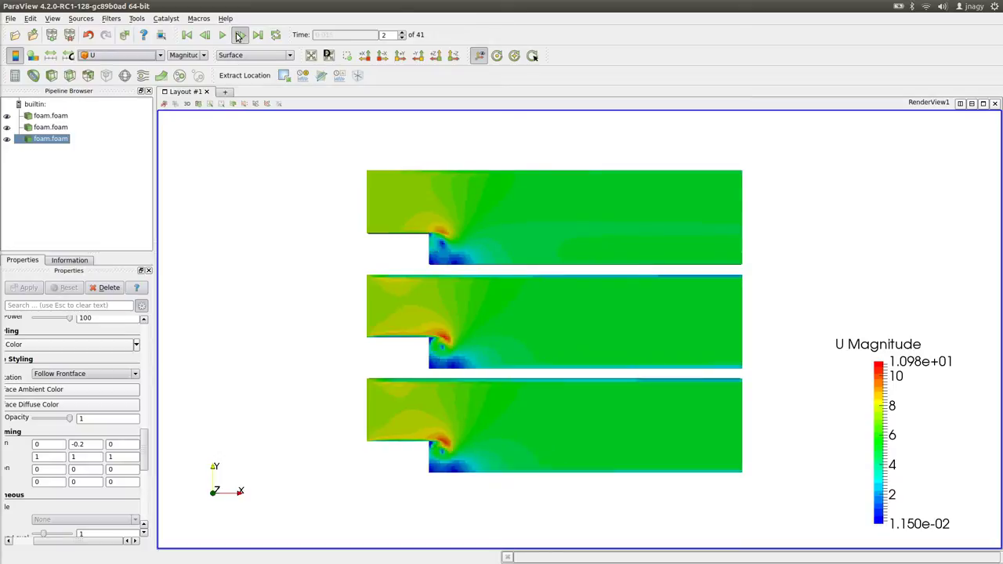
{"action": "left_click", "coordinate": [239, 35]}
{"action": "left_click", "coordinate": [239, 35]}
{"action": "left_click", "coordinate": [239, 35]}
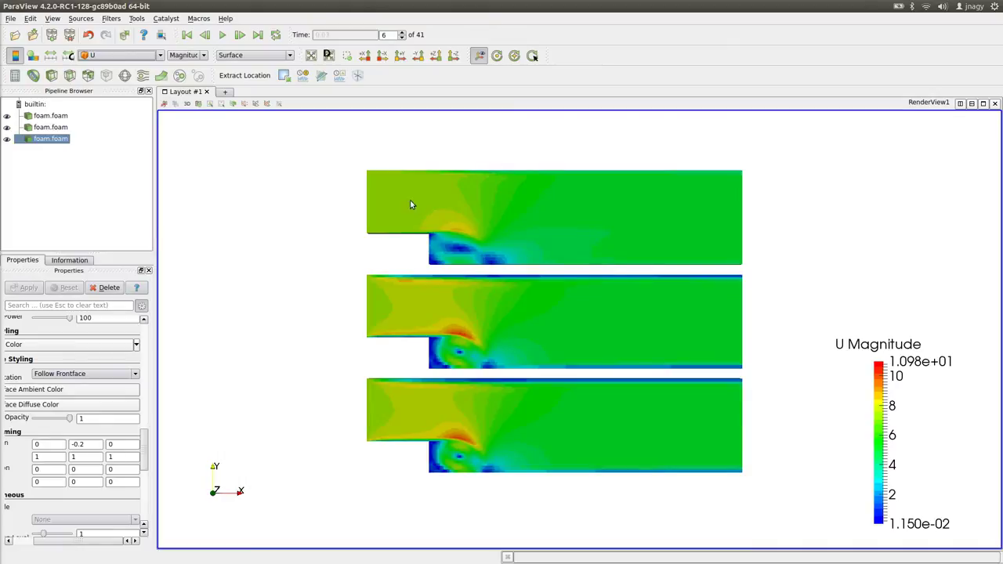
{"action": "left_click", "coordinate": [240, 35]}
{"action": "left_click", "coordinate": [239, 35]}
{"action": "left_click", "coordinate": [240, 35]}
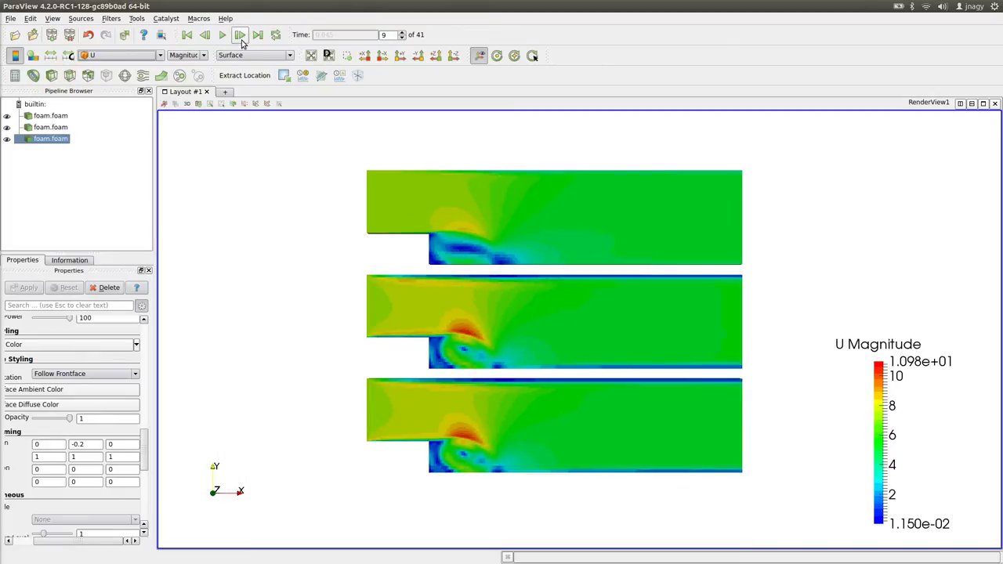
{"action": "left_click", "coordinate": [241, 41]}
{"action": "left_click", "coordinate": [241, 41]}
{"action": "left_click", "coordinate": [241, 41]}
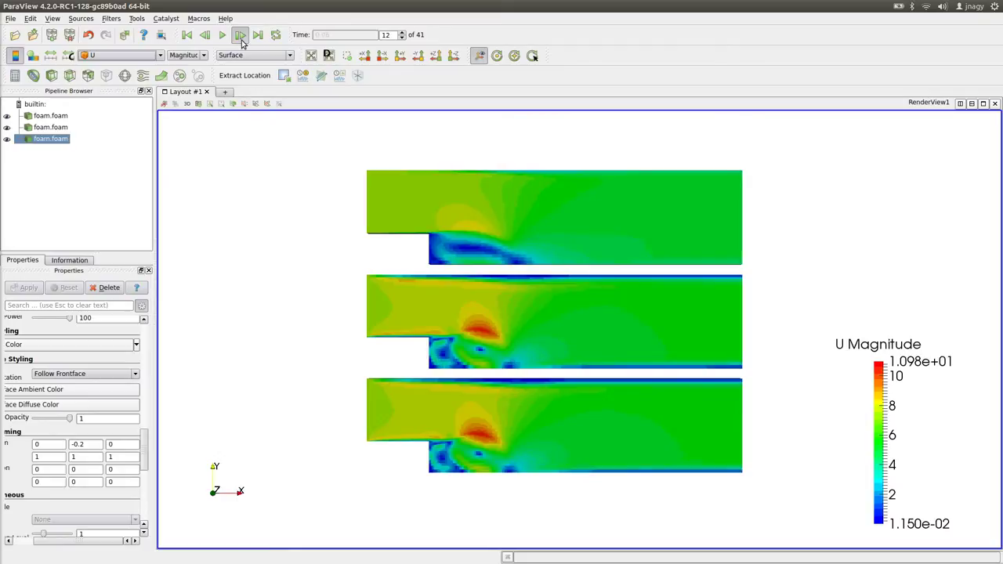
{"action": "left_click", "coordinate": [241, 42]}
{"action": "left_click", "coordinate": [241, 41]}
{"action": "left_click", "coordinate": [241, 41]}
{"action": "left_click", "coordinate": [241, 41]}
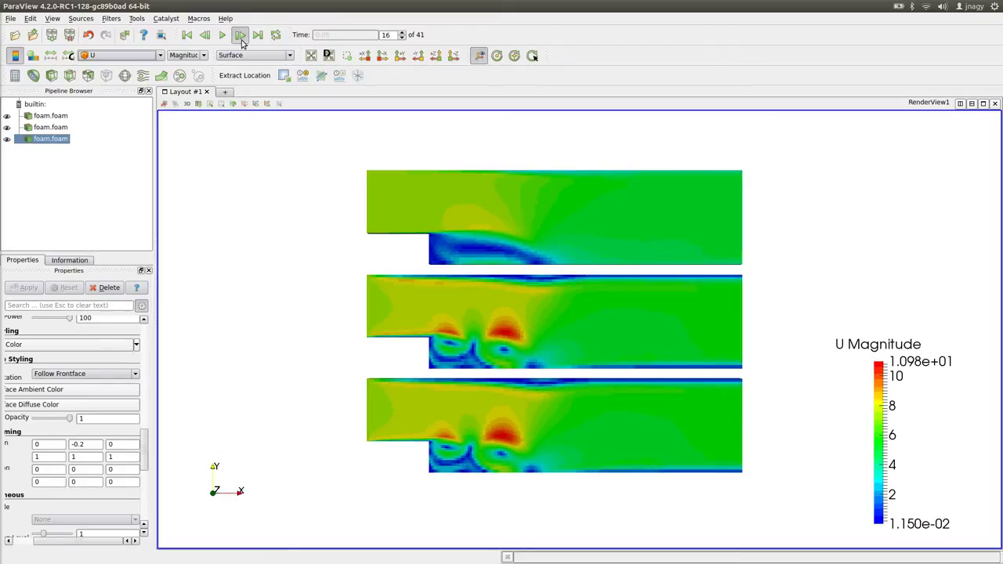
{"action": "left_click", "coordinate": [242, 42]}
{"action": "left_click", "coordinate": [241, 41]}
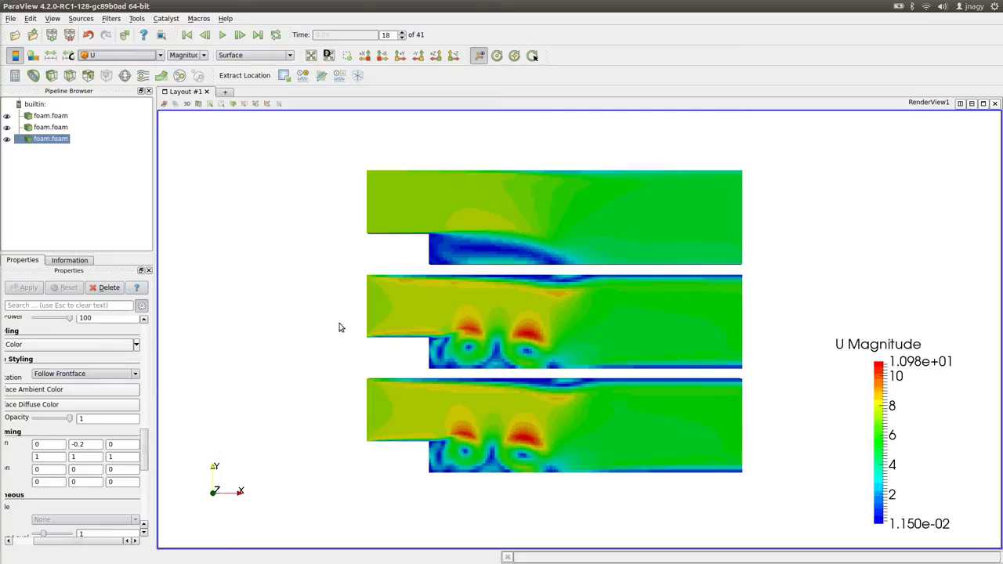
{"action": "left_click", "coordinate": [243, 37]}
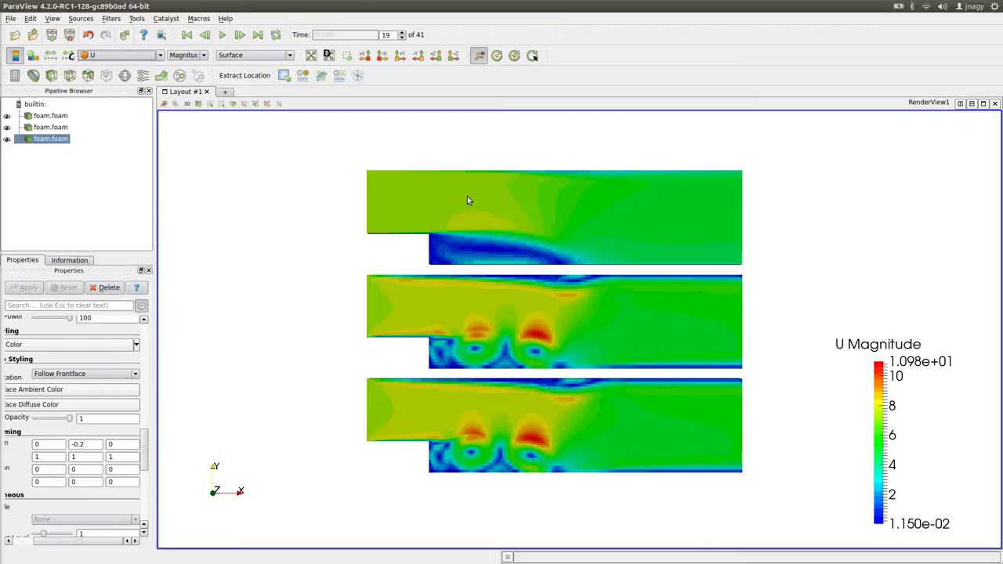
{"action": "left_click", "coordinate": [241, 37]}
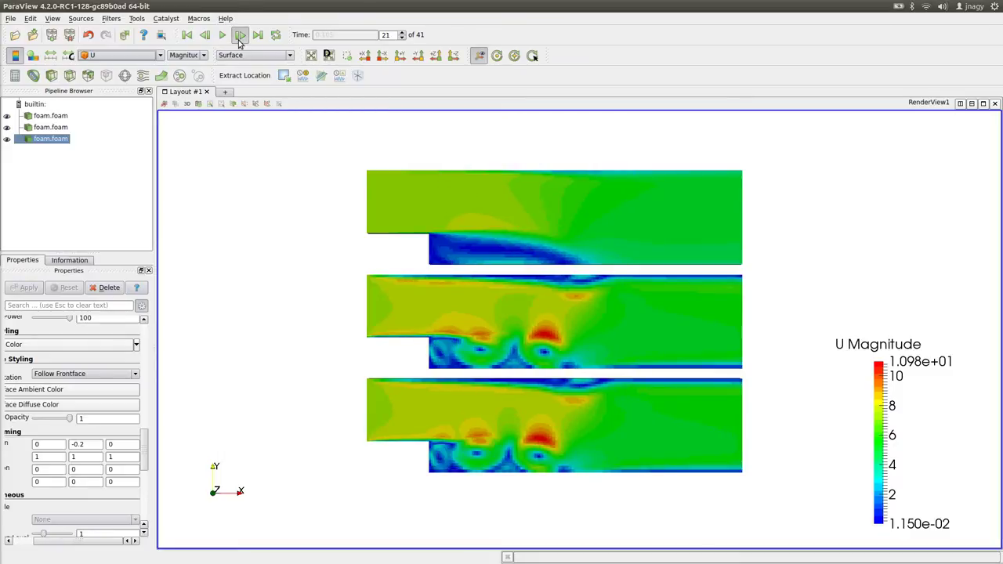
{"action": "left_click", "coordinate": [240, 37]}
{"action": "left_click", "coordinate": [240, 37]}
{"action": "left_click", "coordinate": [240, 37]}
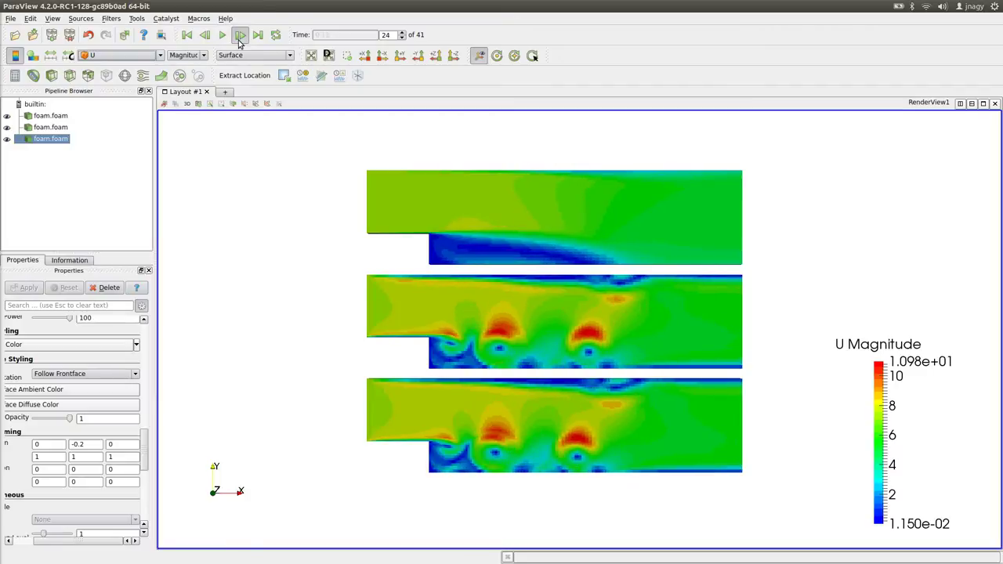
{"action": "left_click", "coordinate": [241, 37]}
{"action": "left_click", "coordinate": [240, 37]}
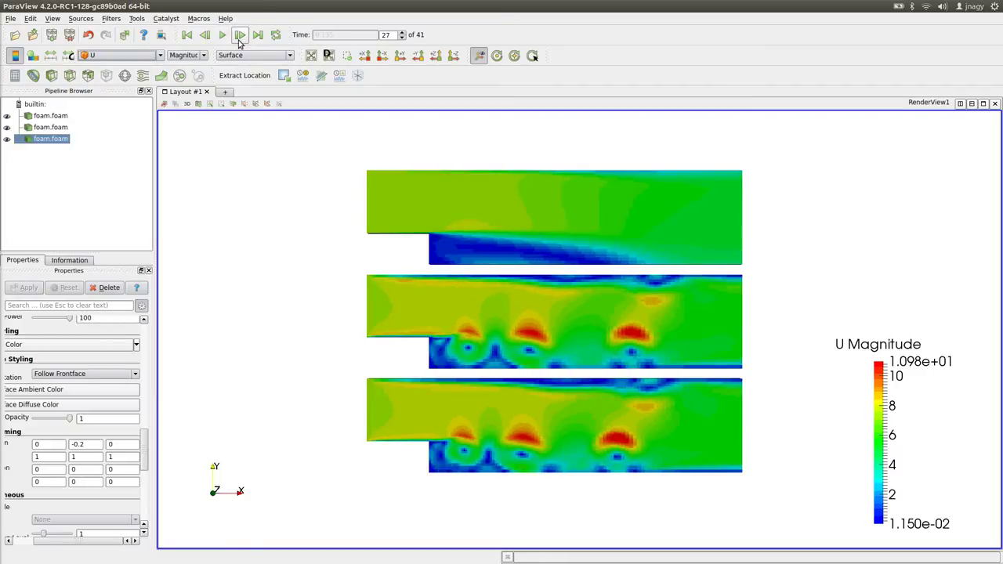
{"action": "left_click", "coordinate": [241, 37]}
{"action": "left_click", "coordinate": [240, 36]}
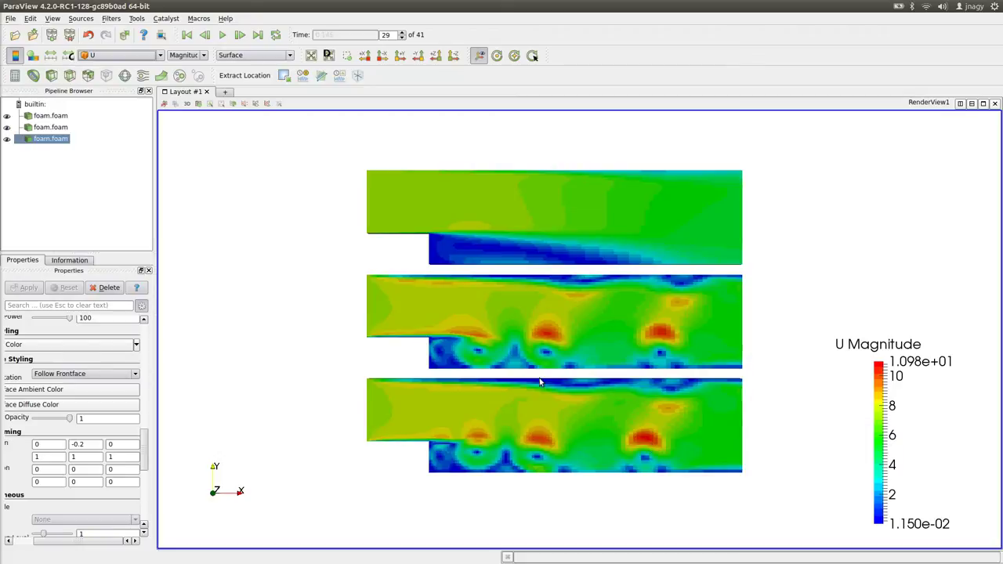
{"action": "left_click", "coordinate": [240, 40]}
{"action": "left_click", "coordinate": [240, 41]}
{"action": "left_click", "coordinate": [239, 40]}
{"action": "left_click", "coordinate": [240, 40]}
{"action": "left_click", "coordinate": [240, 41]}
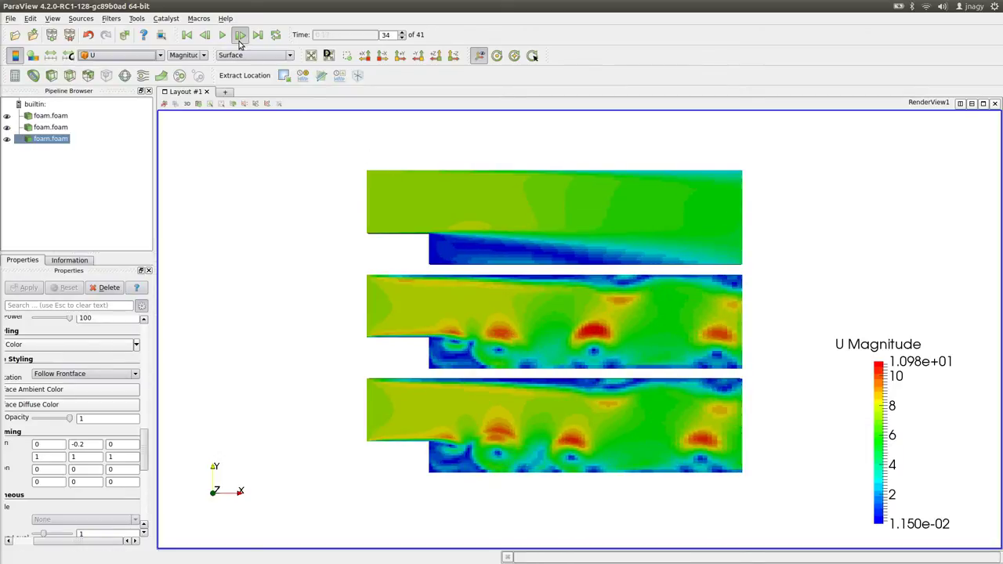
{"action": "left_click", "coordinate": [240, 40]}
{"action": "left_click", "coordinate": [240, 41]}
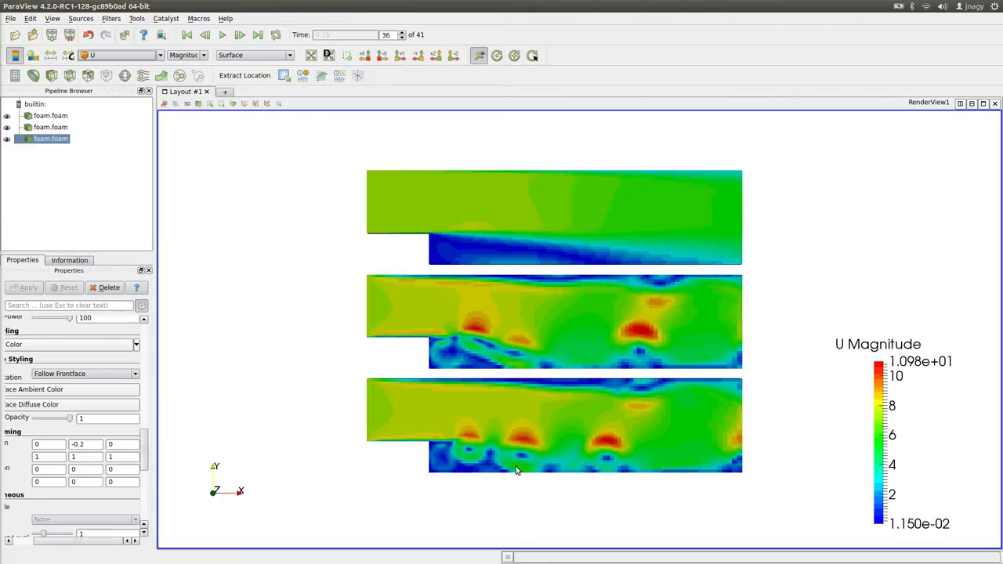
{"action": "left_click", "coordinate": [240, 35]}
{"action": "left_click", "coordinate": [240, 36]}
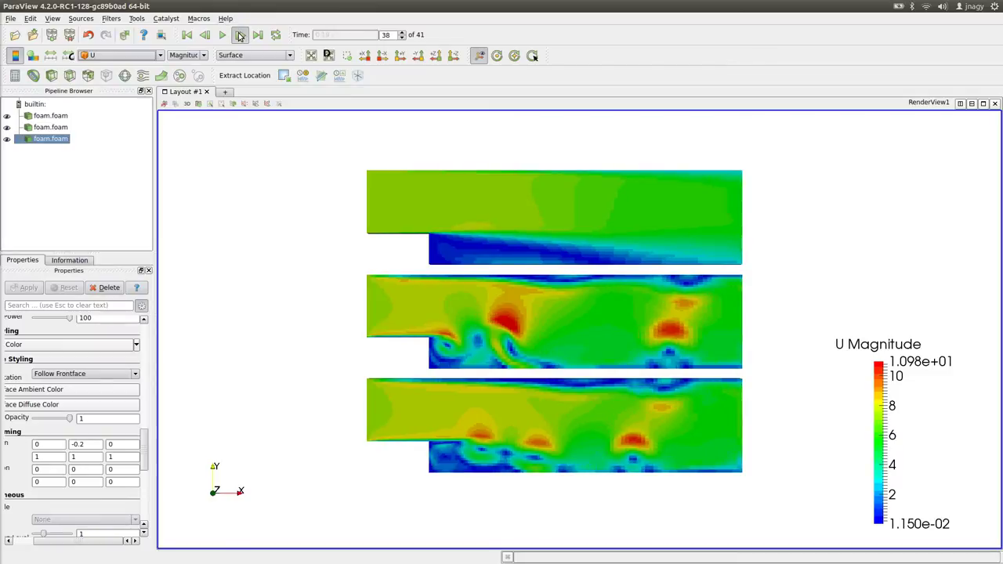
{"action": "left_click", "coordinate": [239, 35]}
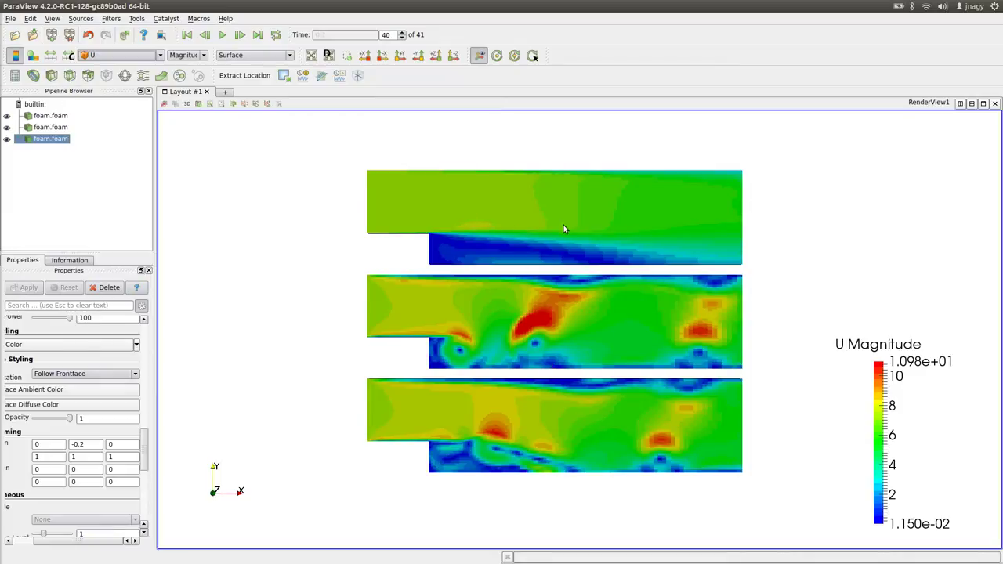
Color the kEpsilon result by the cell-based turbulent viscosity nut.
{"action": "left_click", "coordinate": [62, 117]}
{"action": "left_click", "coordinate": [133, 55]}
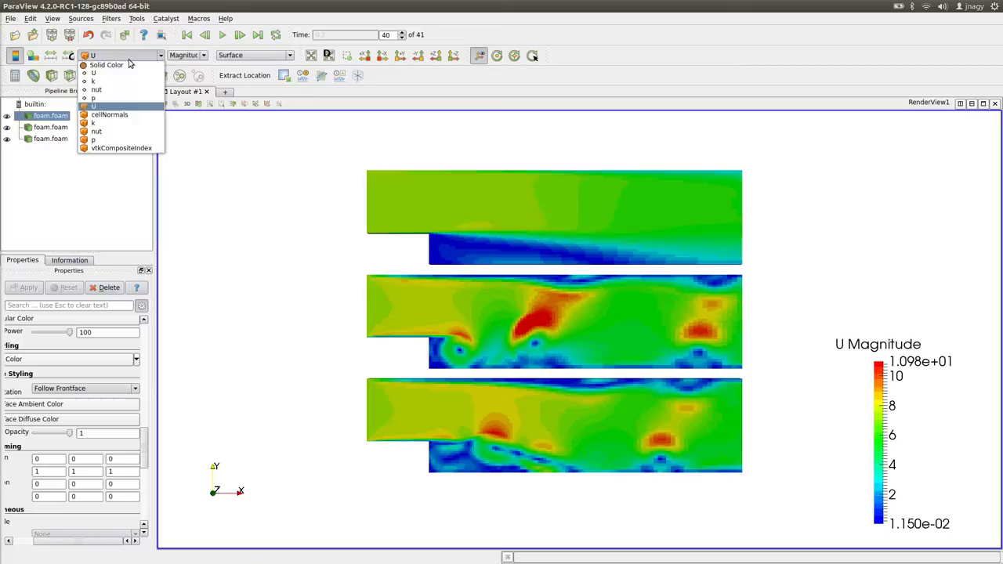
{"action": "left_click", "coordinate": [102, 133]}
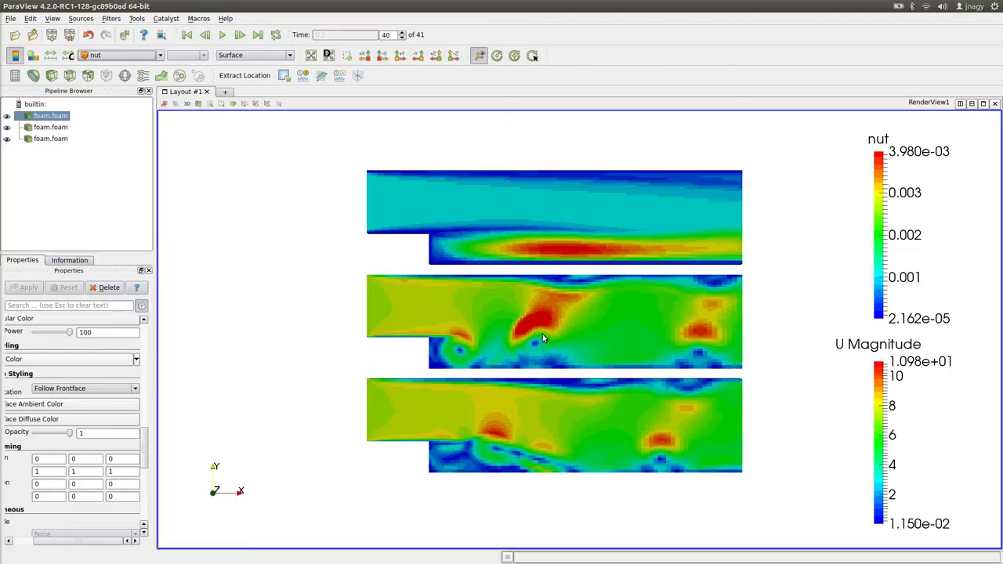
Color the Smago result by the cell-based sub-grid scale viscosity nuSgs.
{"action": "scroll", "coordinate": [513, 339], "scroll_direction": "up", "scroll_amount": 4}
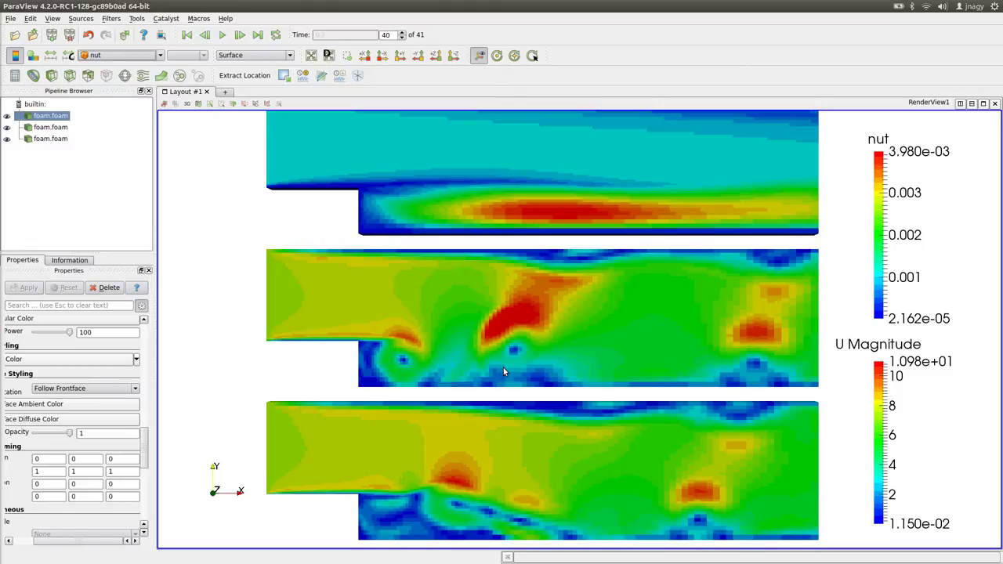
{"action": "left_click", "coordinate": [50, 128]}
{"action": "left_click", "coordinate": [106, 56]}
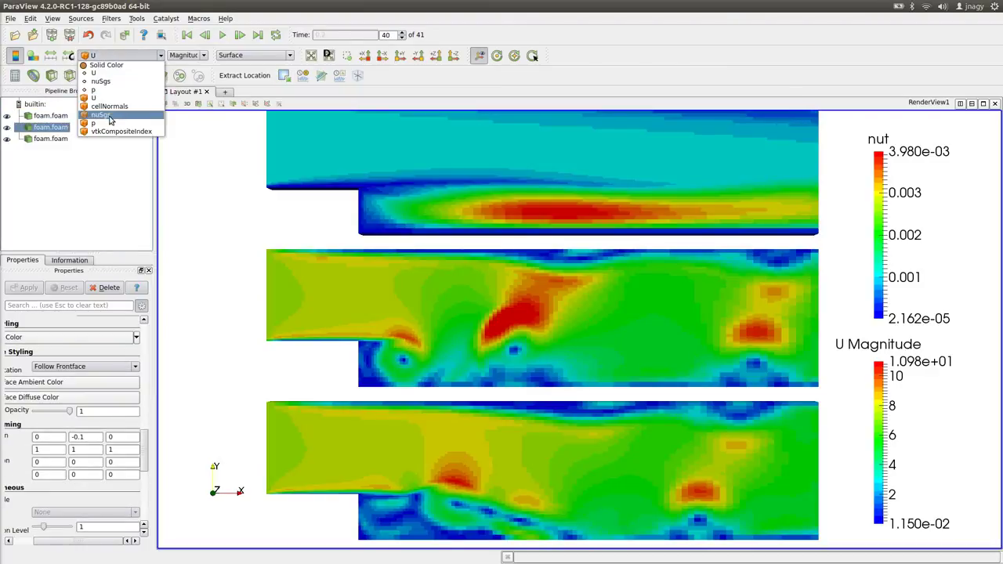
{"action": "left_click", "coordinate": [110, 117]}
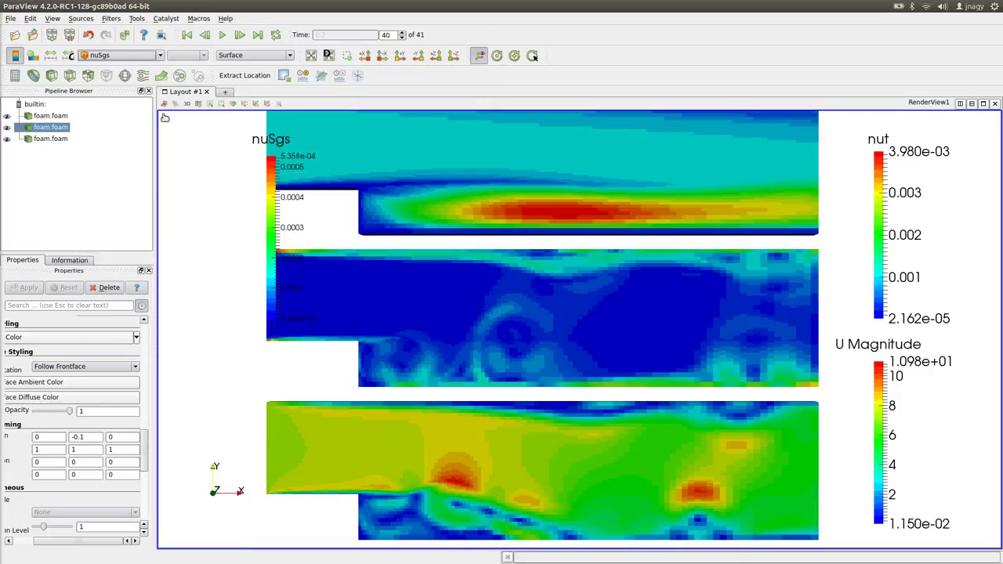
Recolor the Smago result by U to compare its velocity field, and return its coloring to nuSgs.
{"action": "left_click", "coordinate": [117, 54]}
{"action": "left_click", "coordinate": [110, 97]}
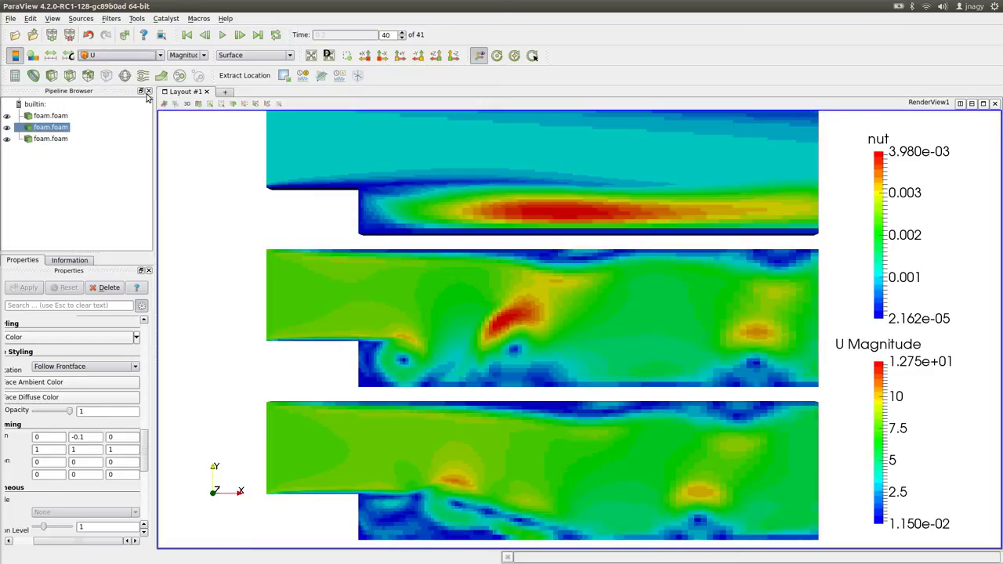
{"action": "left_click", "coordinate": [118, 55]}
{"action": "left_click", "coordinate": [123, 118]}
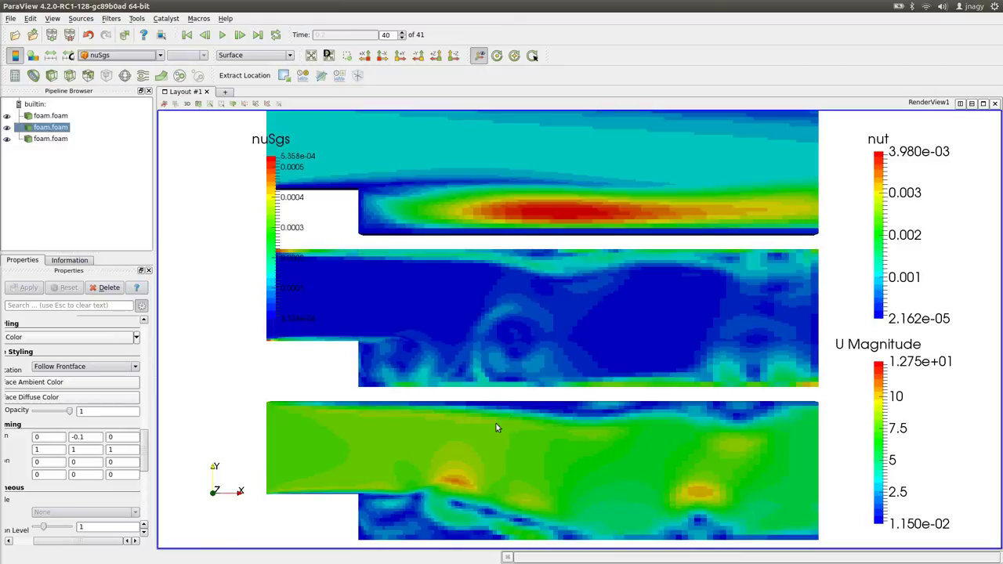
Color the oneEqEddy result by the cell-based nuSgs and move the nuSgs color legend clear of the three flow fields.
{"action": "left_click", "coordinate": [53, 139]}
{"action": "left_click", "coordinate": [92, 54]}
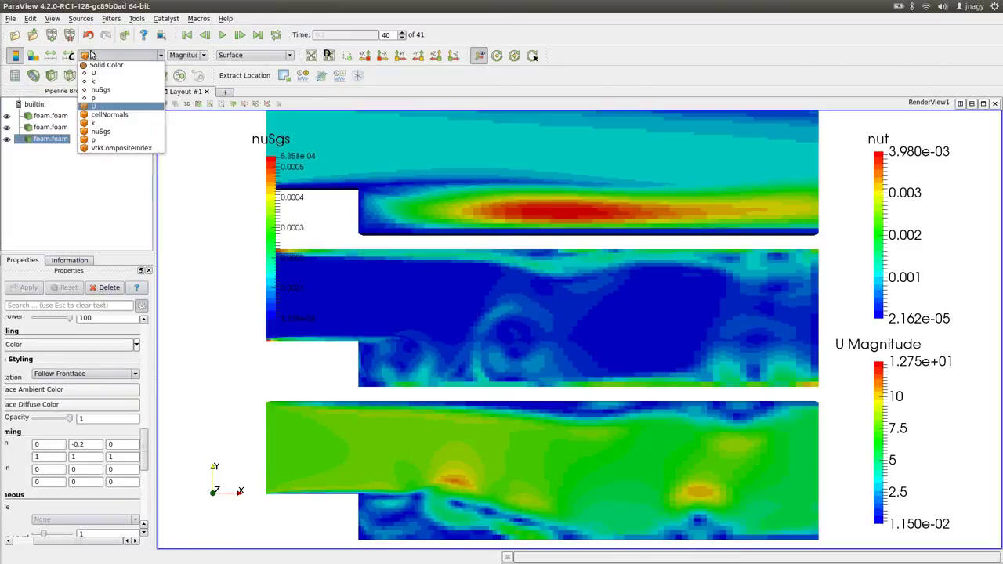
{"action": "left_click", "coordinate": [100, 131]}
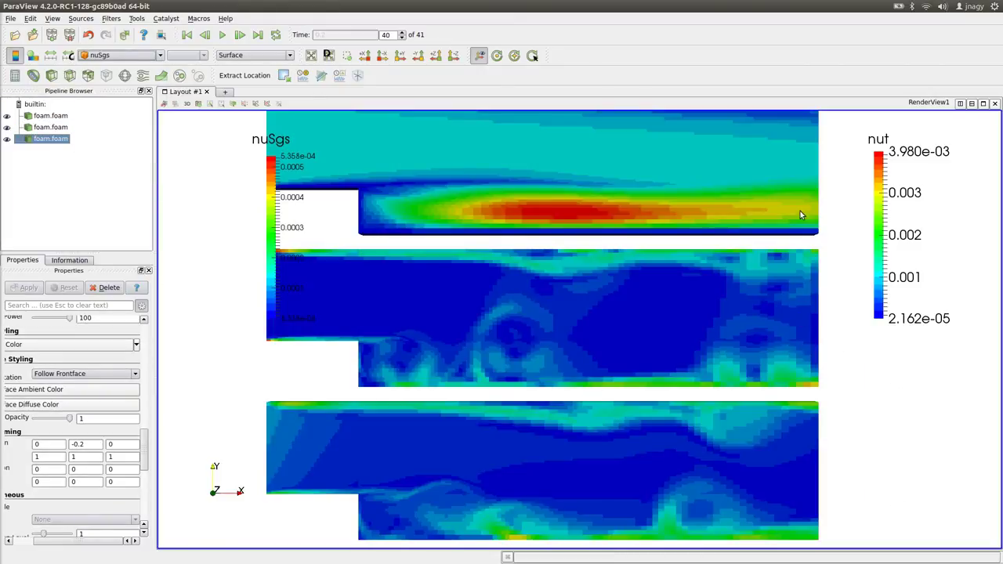
{"action": "left_click_drag", "start_coordinate": [274, 185], "coordinate": [185, 170]}
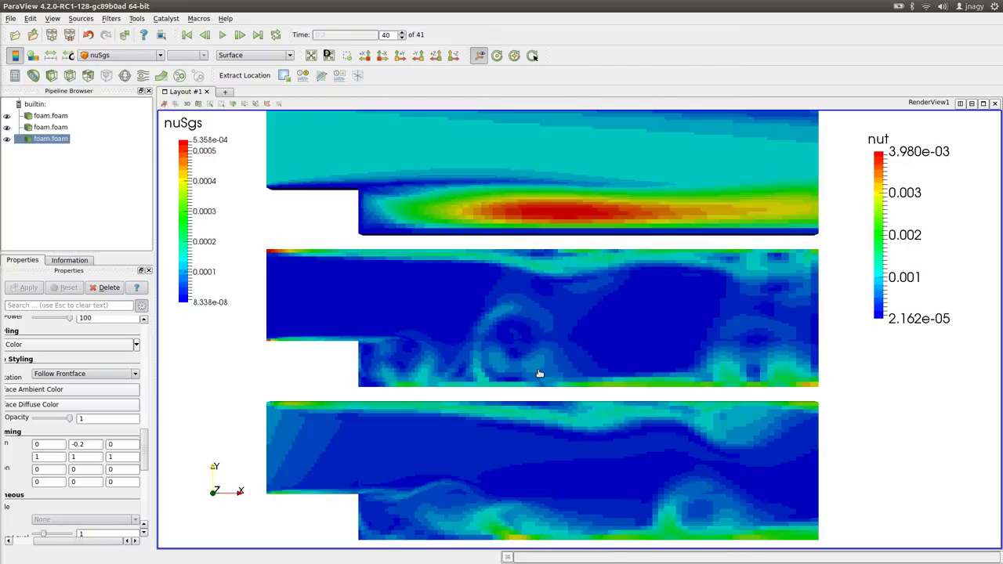
Recolor the oneEqEddy result by the cell-based velocity U.
{"action": "left_click", "coordinate": [119, 55]}
{"action": "left_click", "coordinate": [109, 108]}
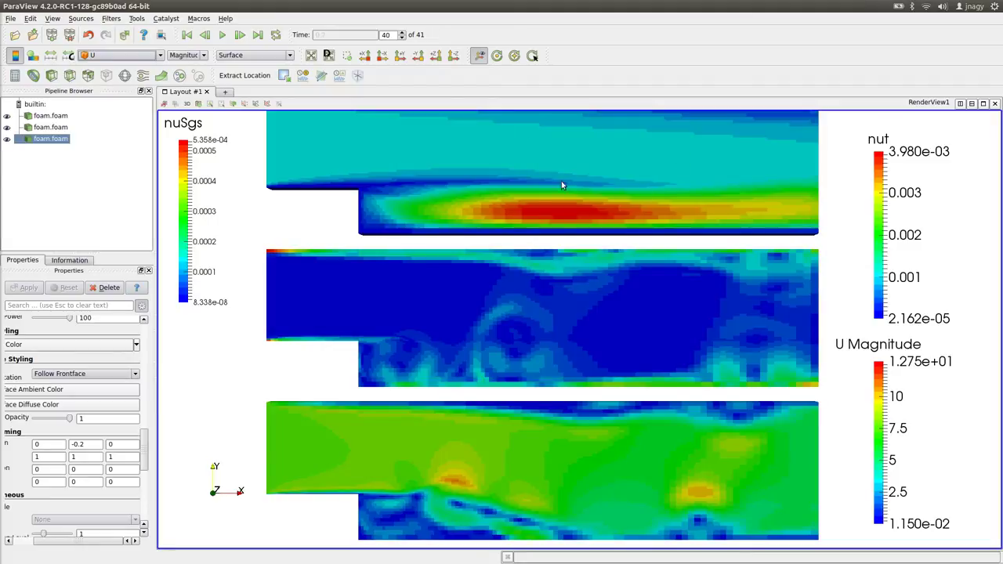
{"action": "scroll", "coordinate": [561, 185], "scroll_direction": "down", "scroll_amount": 2}
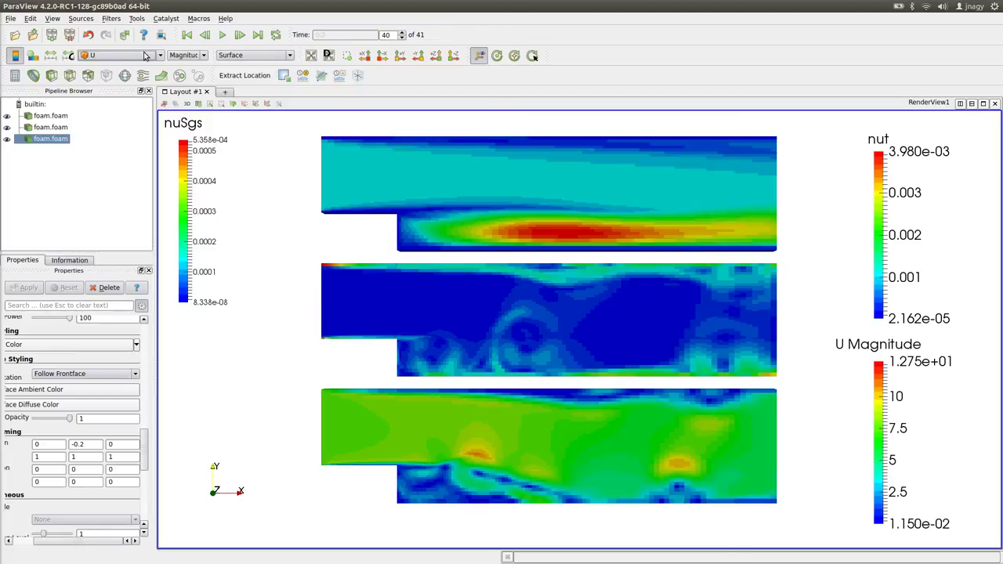
Recolor the Smago and kEpsilon results by the cell-based U and compare the velocity fields of all three models.
{"action": "left_click", "coordinate": [51, 126]}
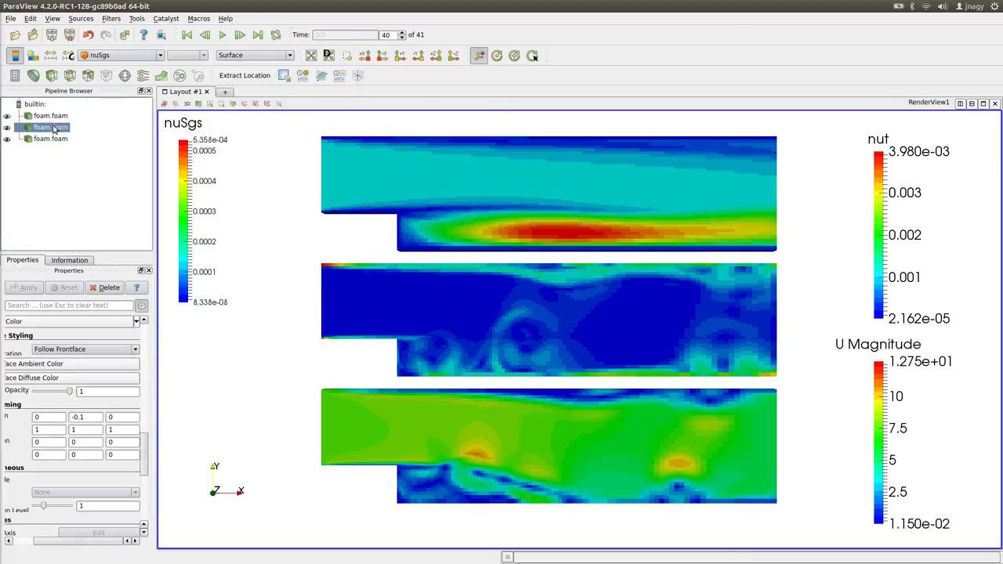
{"action": "left_click", "coordinate": [119, 55]}
{"action": "left_click", "coordinate": [114, 98]}
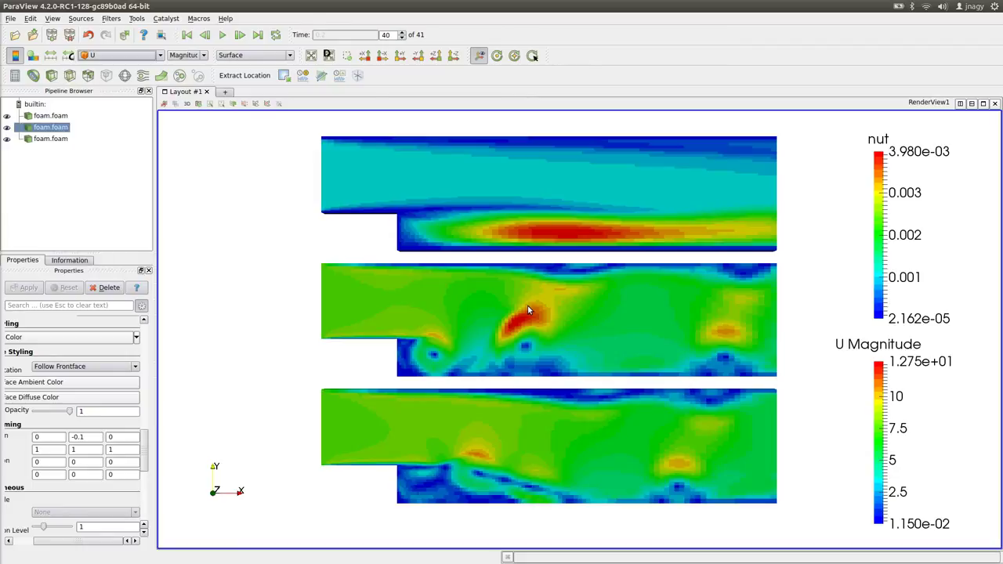
{"action": "left_click", "coordinate": [48, 116]}
{"action": "left_click", "coordinate": [117, 56]}
{"action": "left_click", "coordinate": [122, 106]}
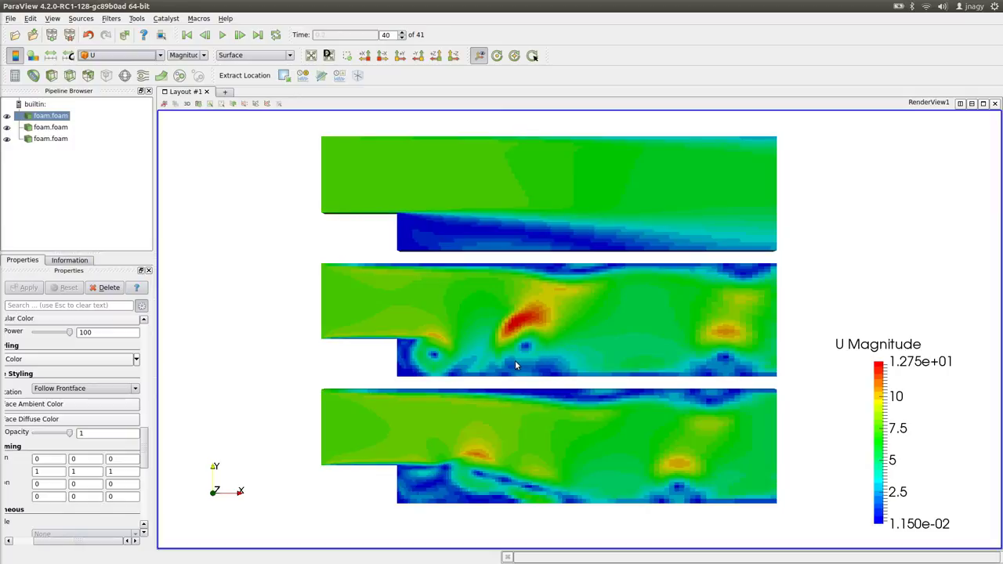
{"action": "scroll", "coordinate": [516, 363], "scroll_direction": "up", "scroll_amount": 2}
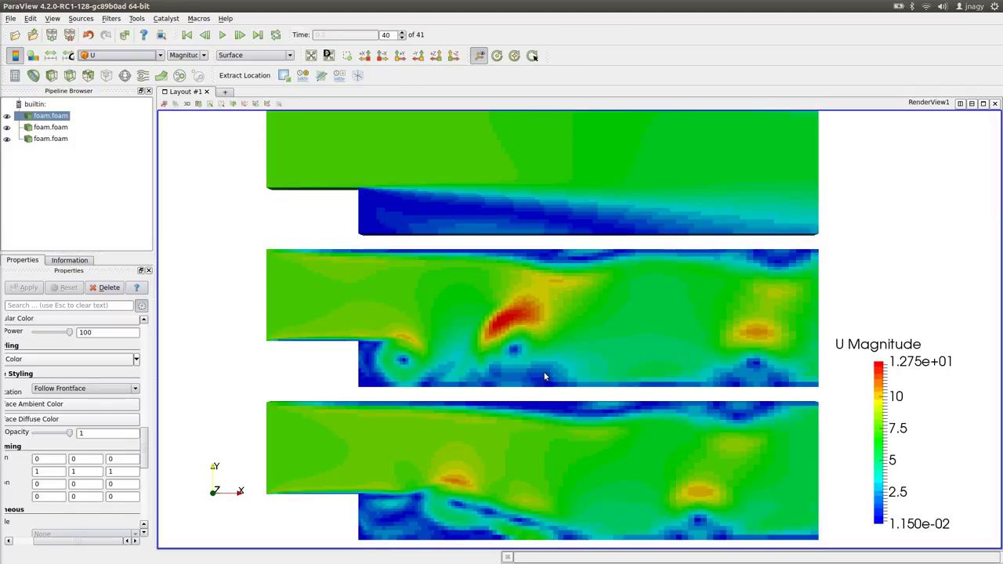
{"action": "scroll", "coordinate": [545, 377], "scroll_direction": "down", "scroll_amount": 2}
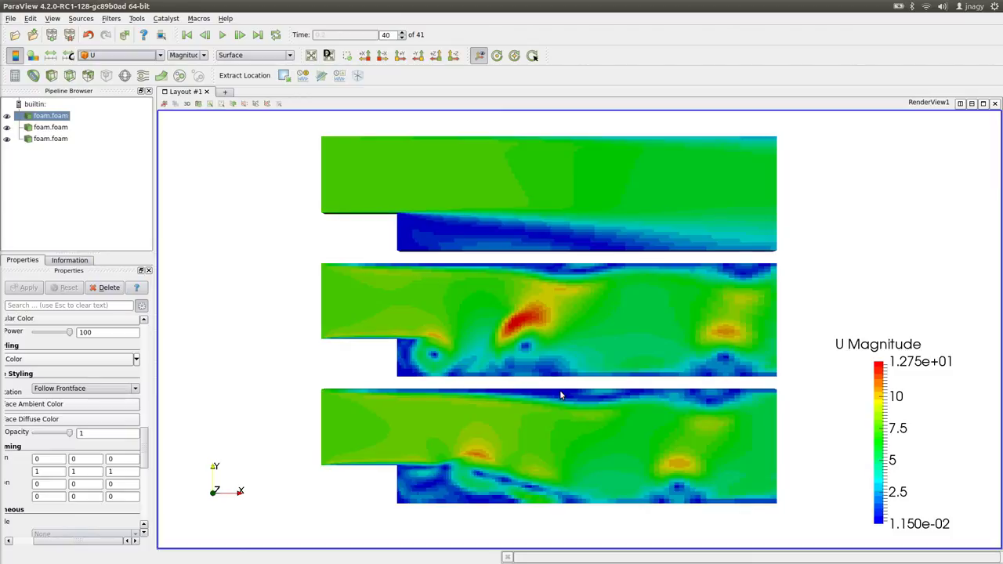
Return the kEpsilon result's coloring to the cell-based nut and the Smago result's coloring to the cell-based nuSgs.
{"action": "left_click", "coordinate": [110, 56]}
{"action": "left_click", "coordinate": [105, 130]}
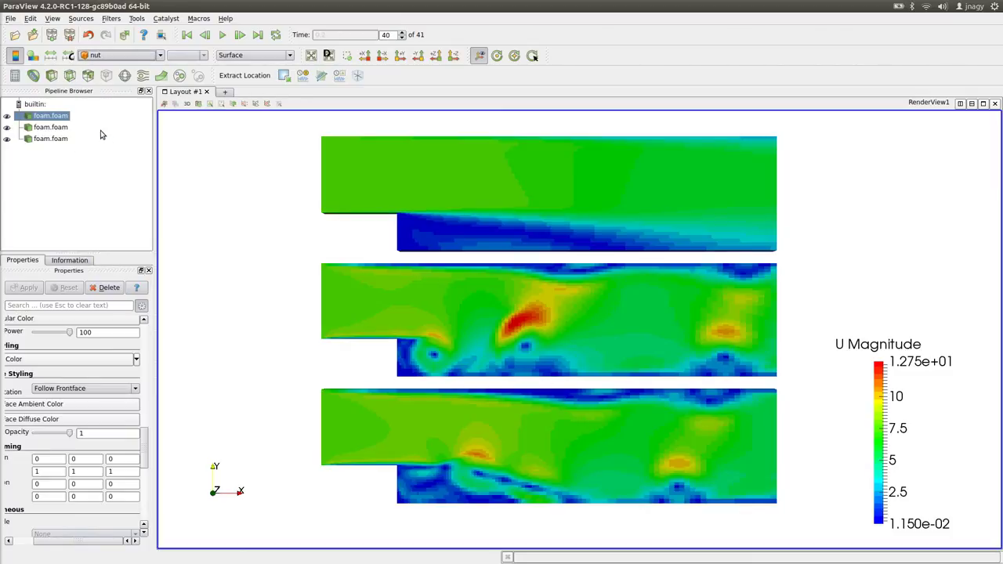
{"action": "left_click", "coordinate": [55, 127]}
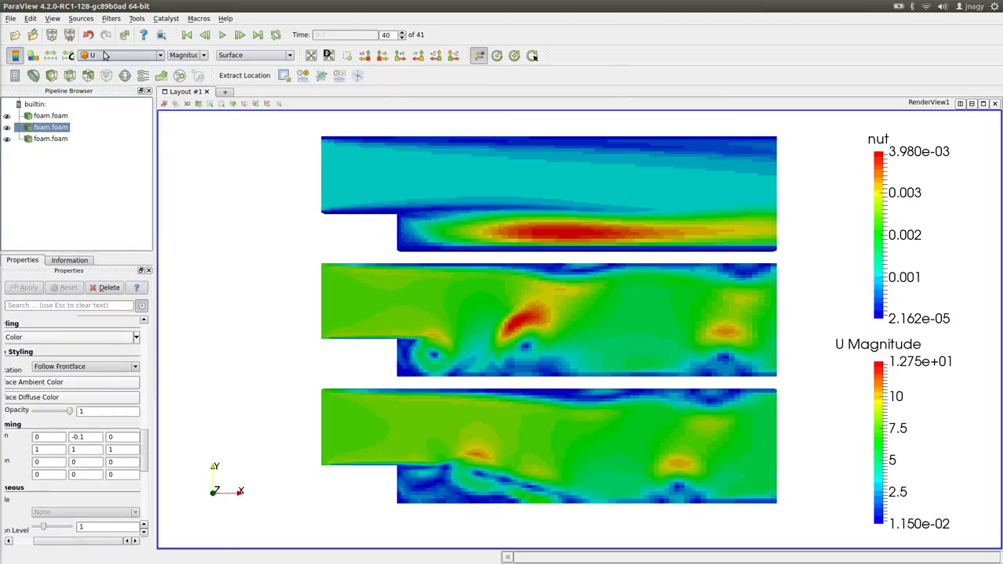
{"action": "left_click", "coordinate": [118, 55]}
{"action": "left_click", "coordinate": [122, 116]}
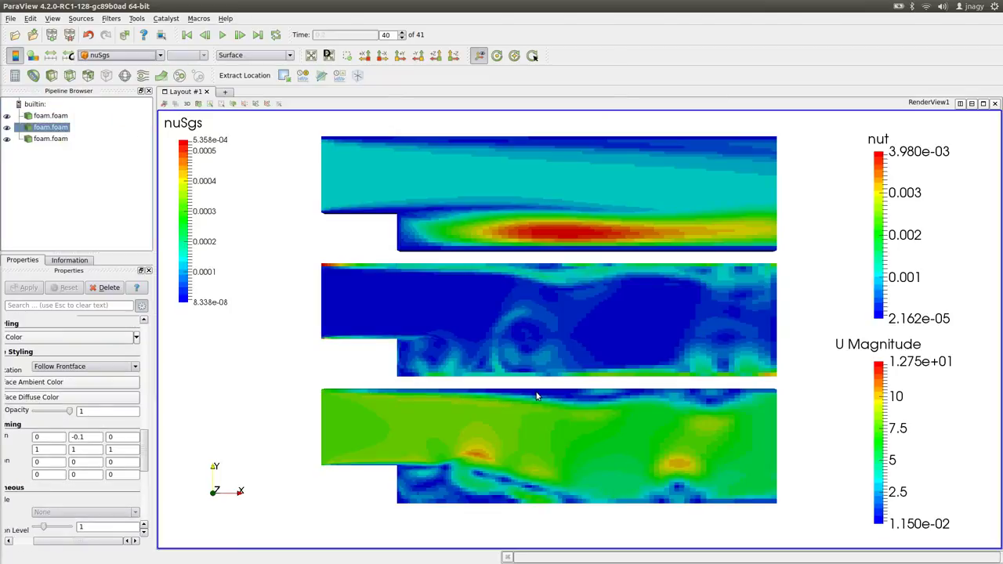